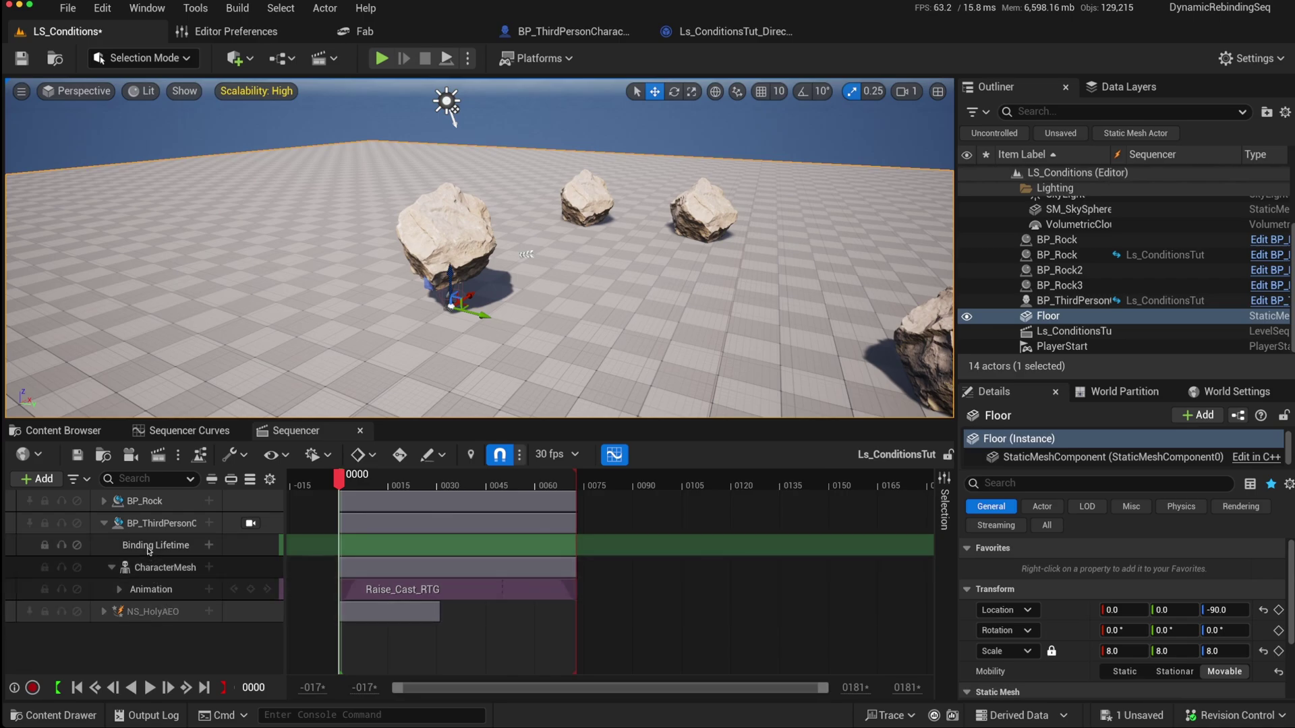
Step: Play-test the level, walking the character forward and triggering the cast sequence near the rocks
mouse_move(119, 507)
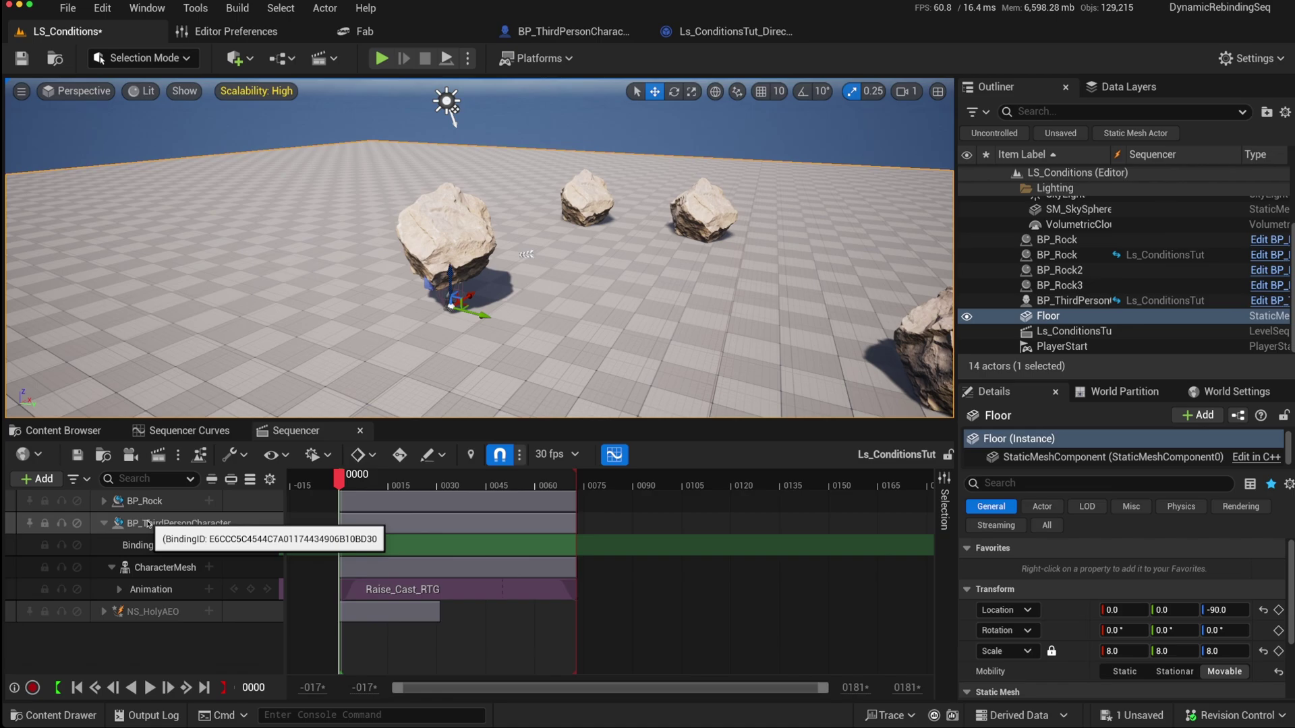
left_click(381, 58)
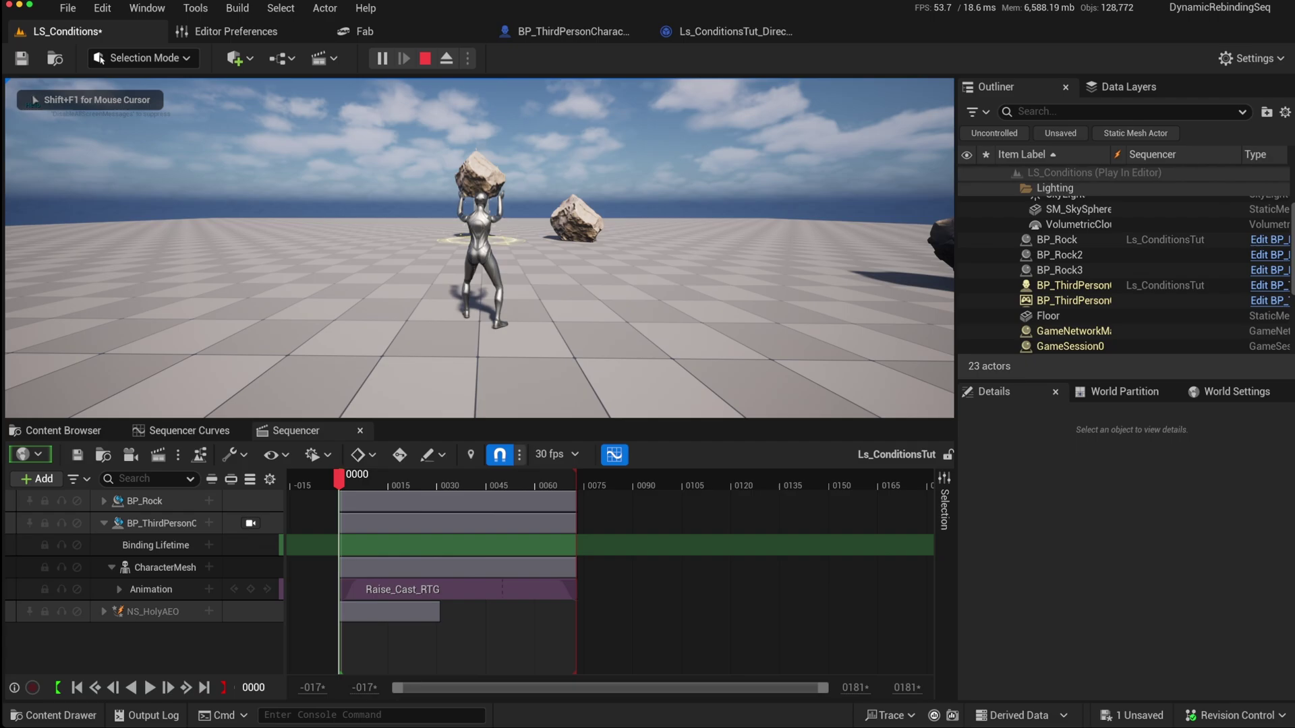
key("w")
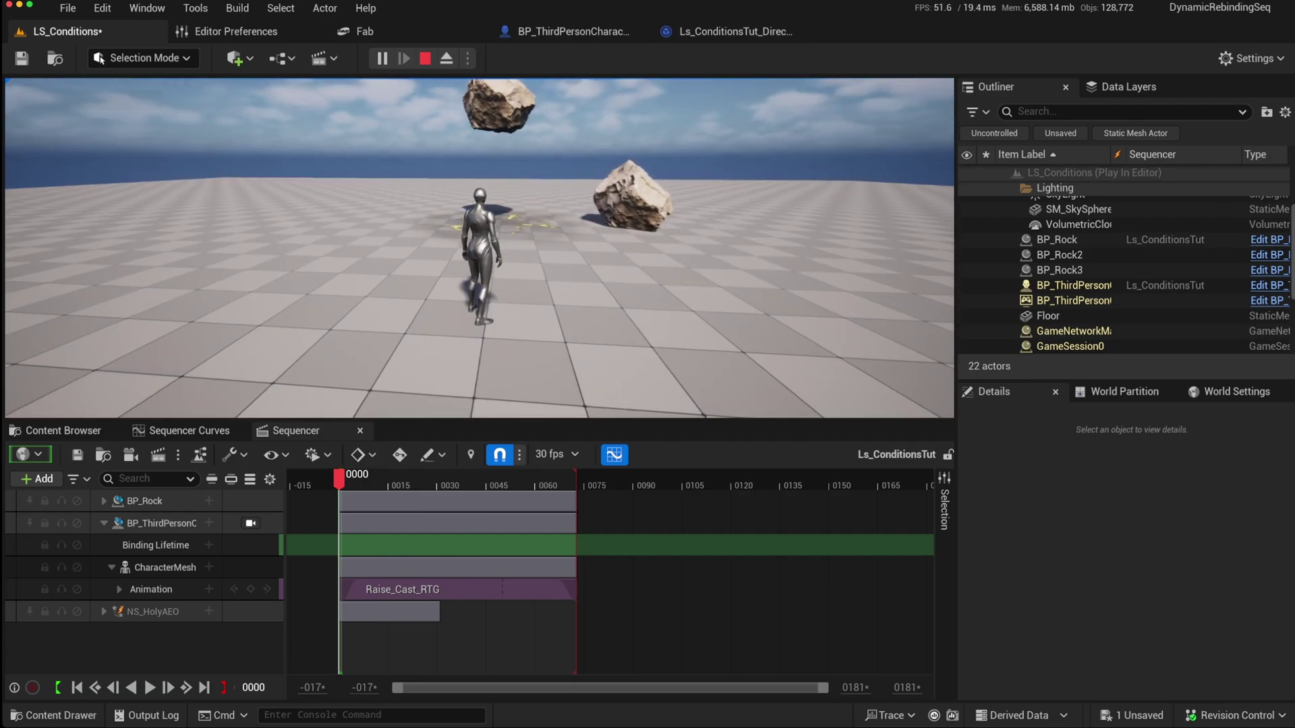
key("w")
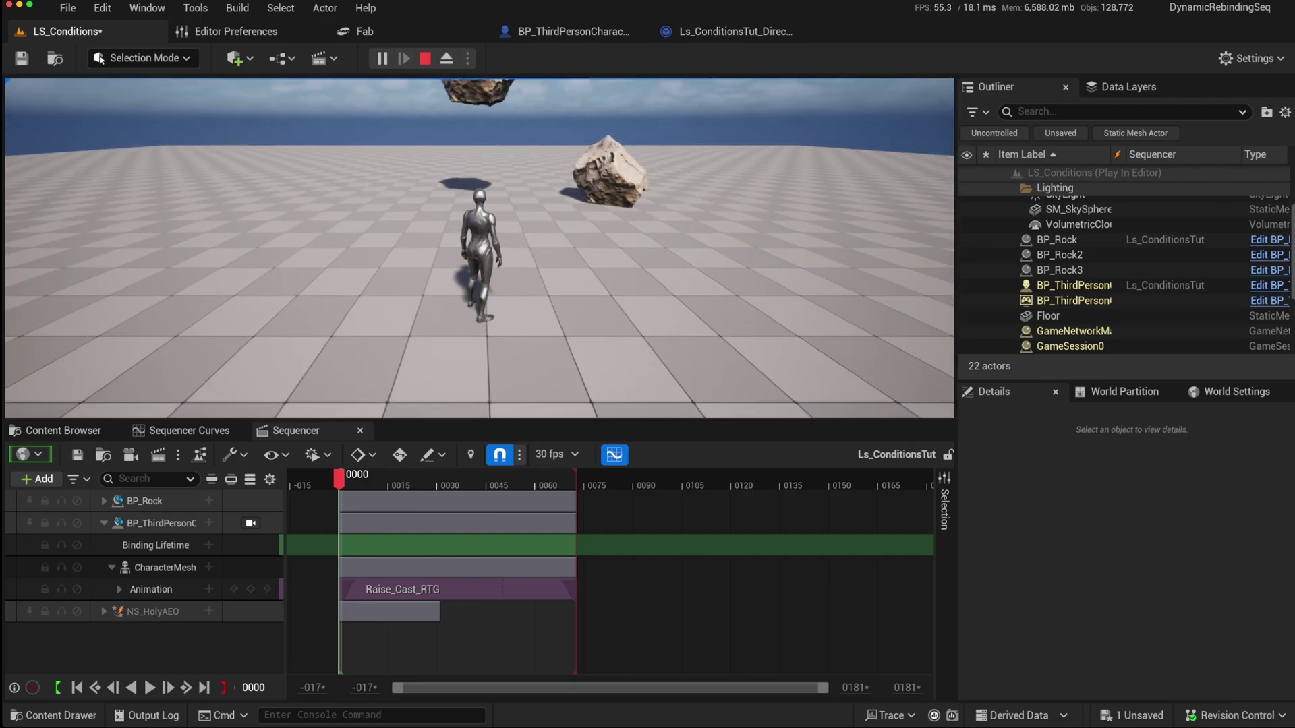
key("w")
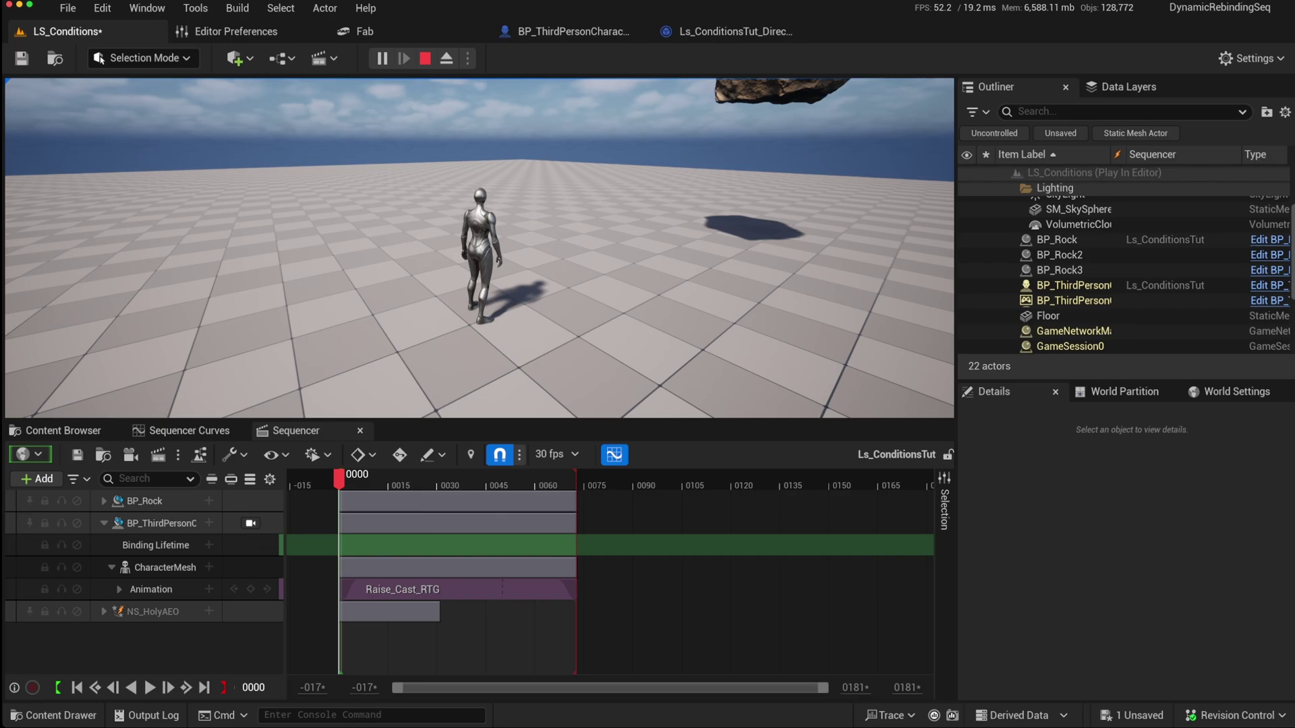
key("e")
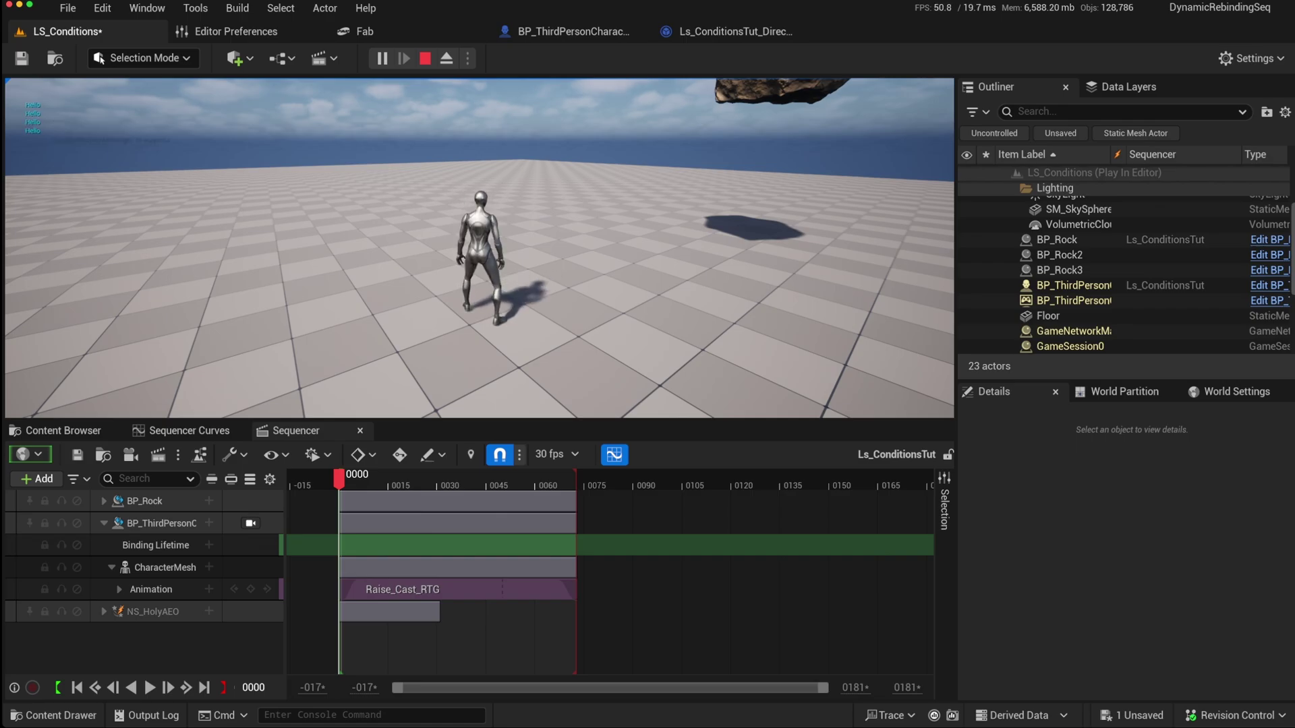
key("w")
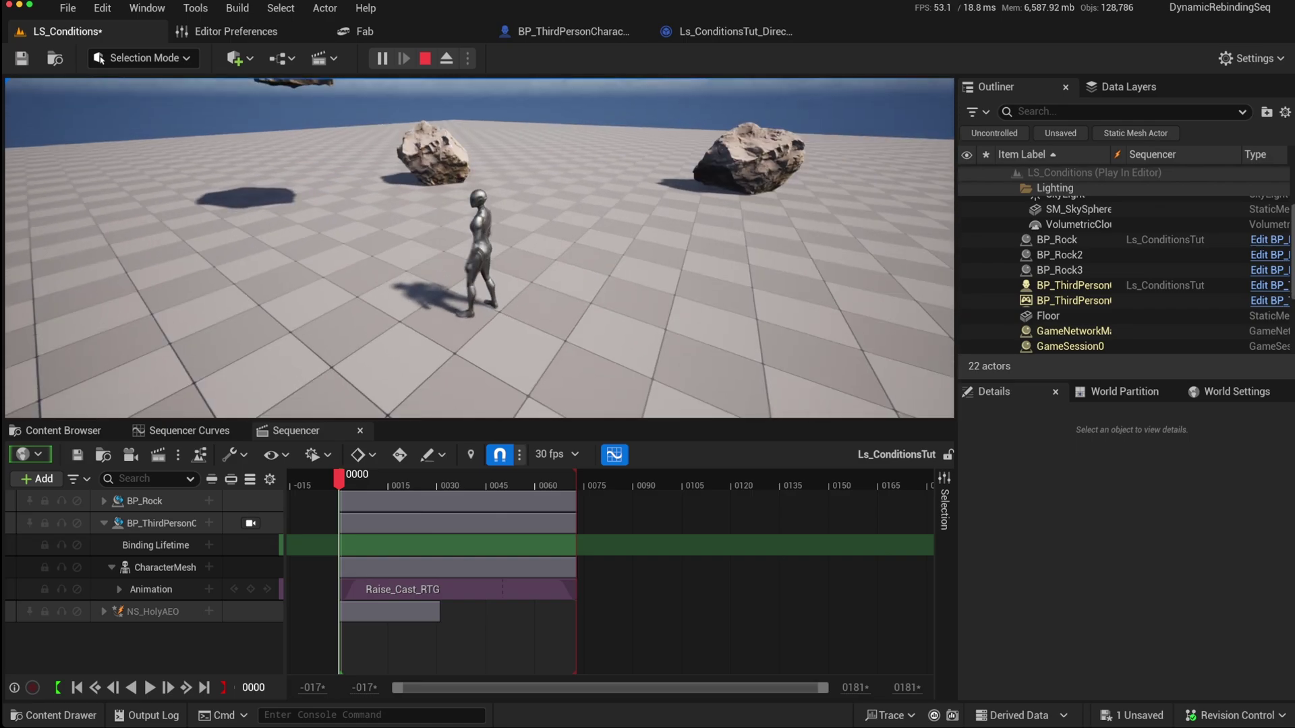
key("e")
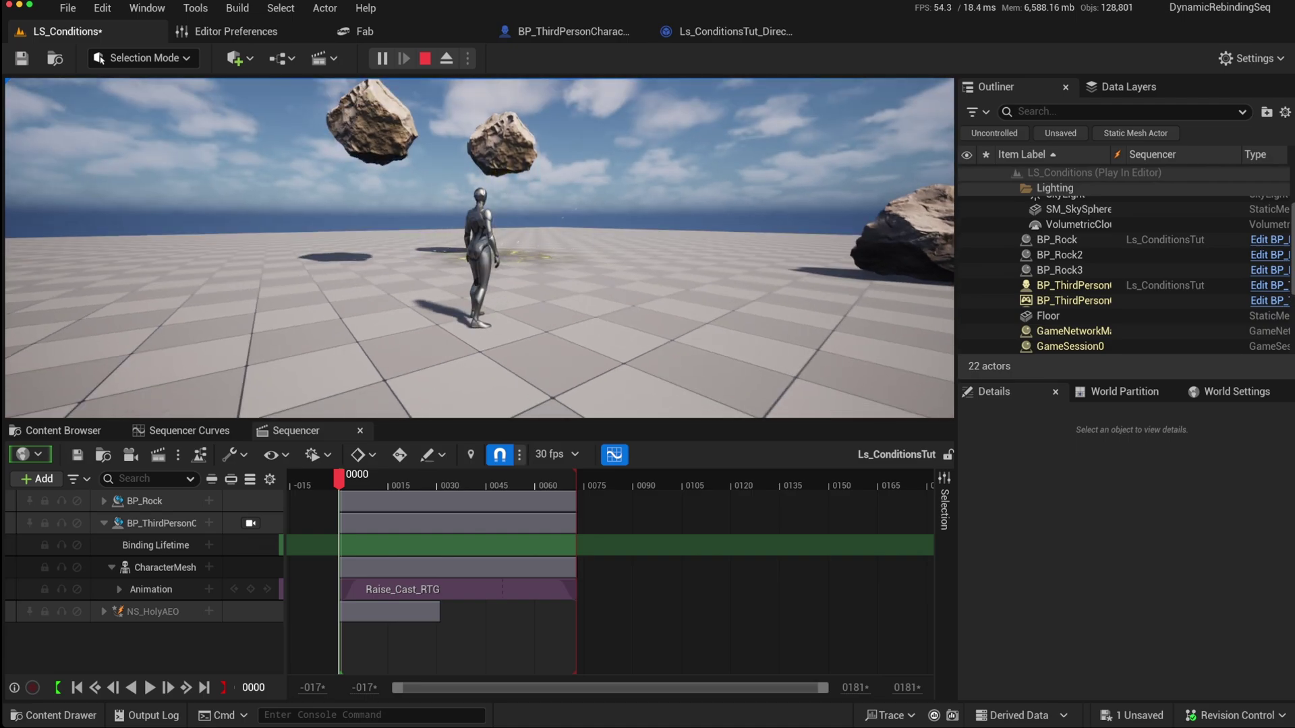
key("s")
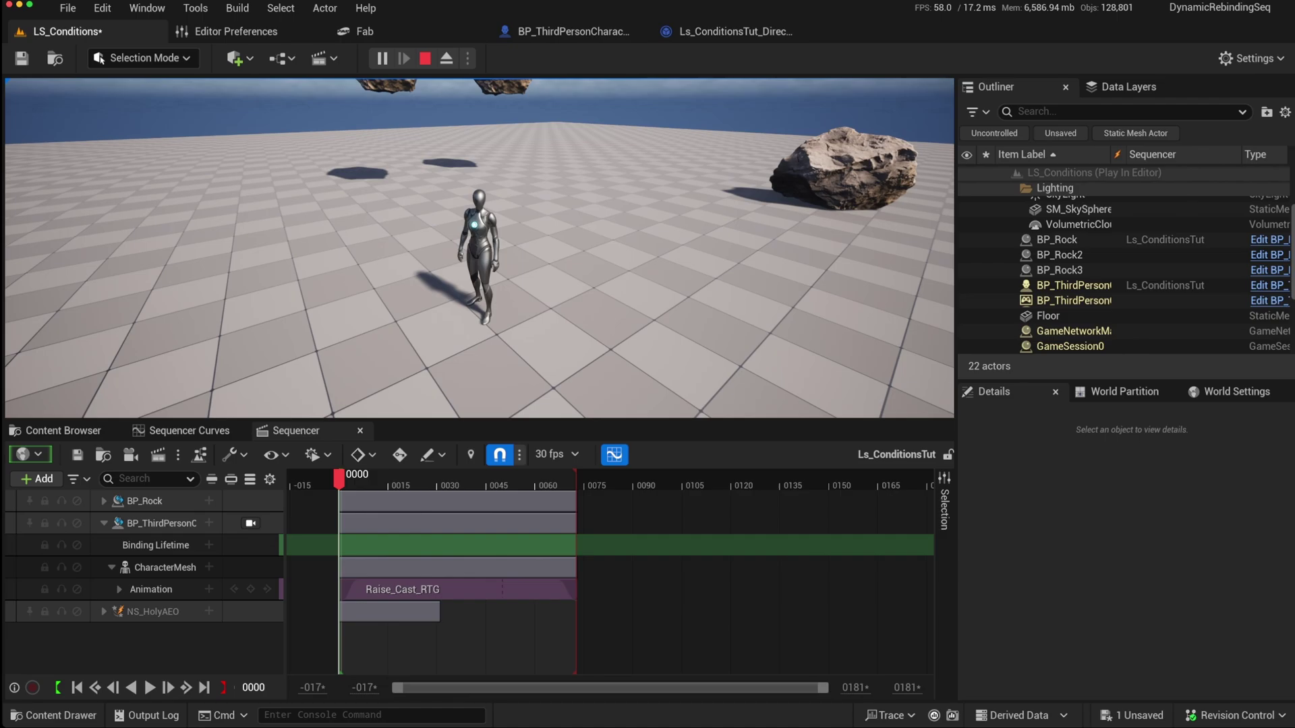
key("Escape")
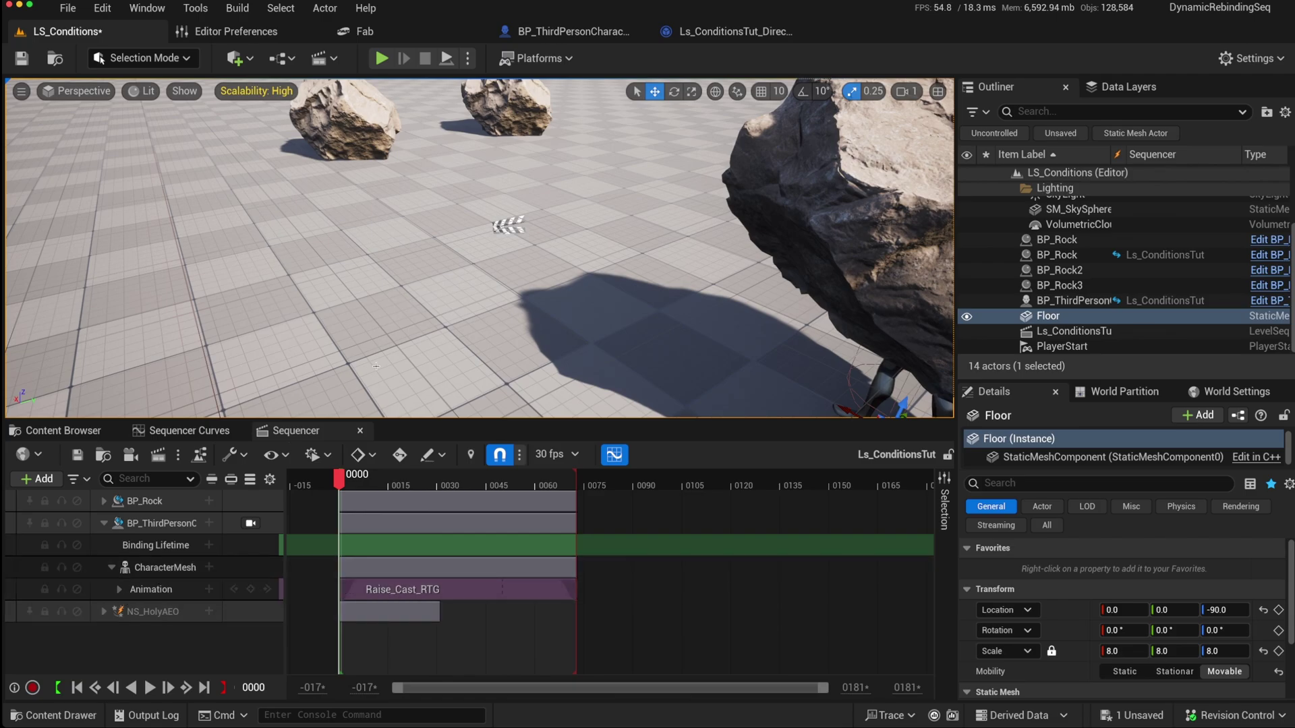
Step: Pull the viewport back and open the sequence's Director Blueprint from the BP_Rock track
right_click_drag(506, 270, 445, 265)
key("s")
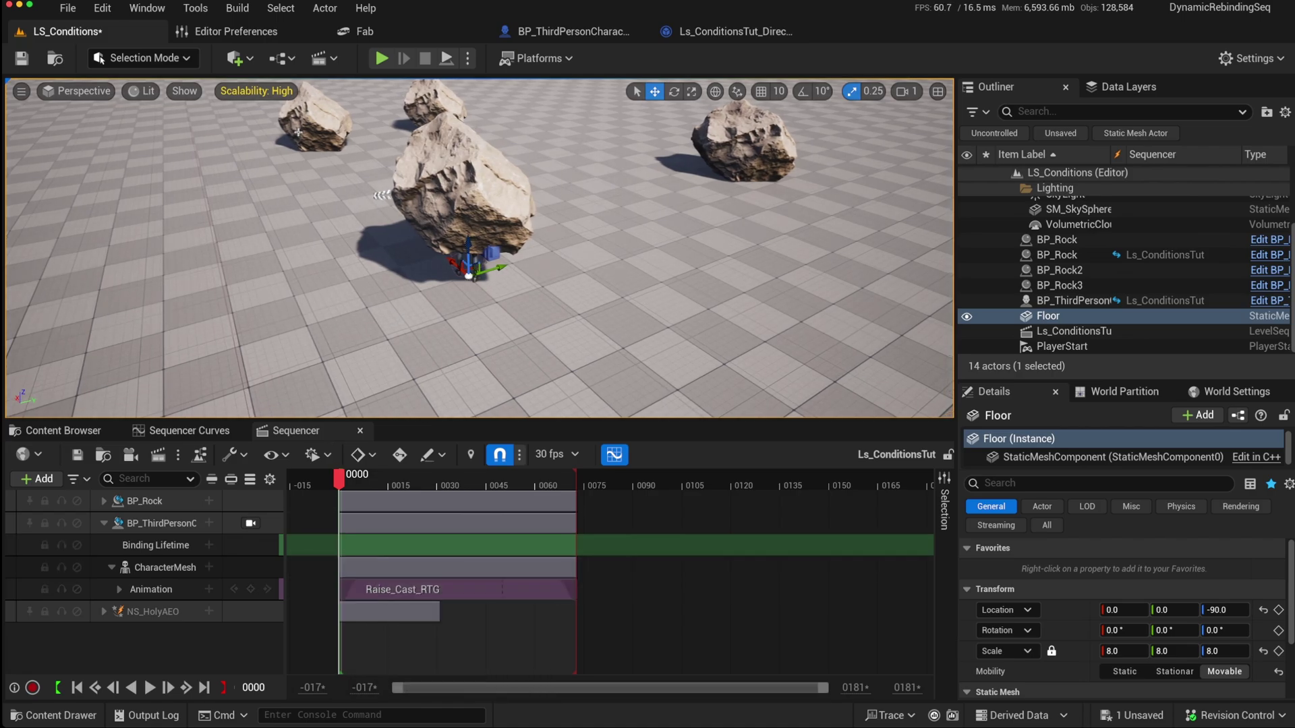
left_click(136, 502)
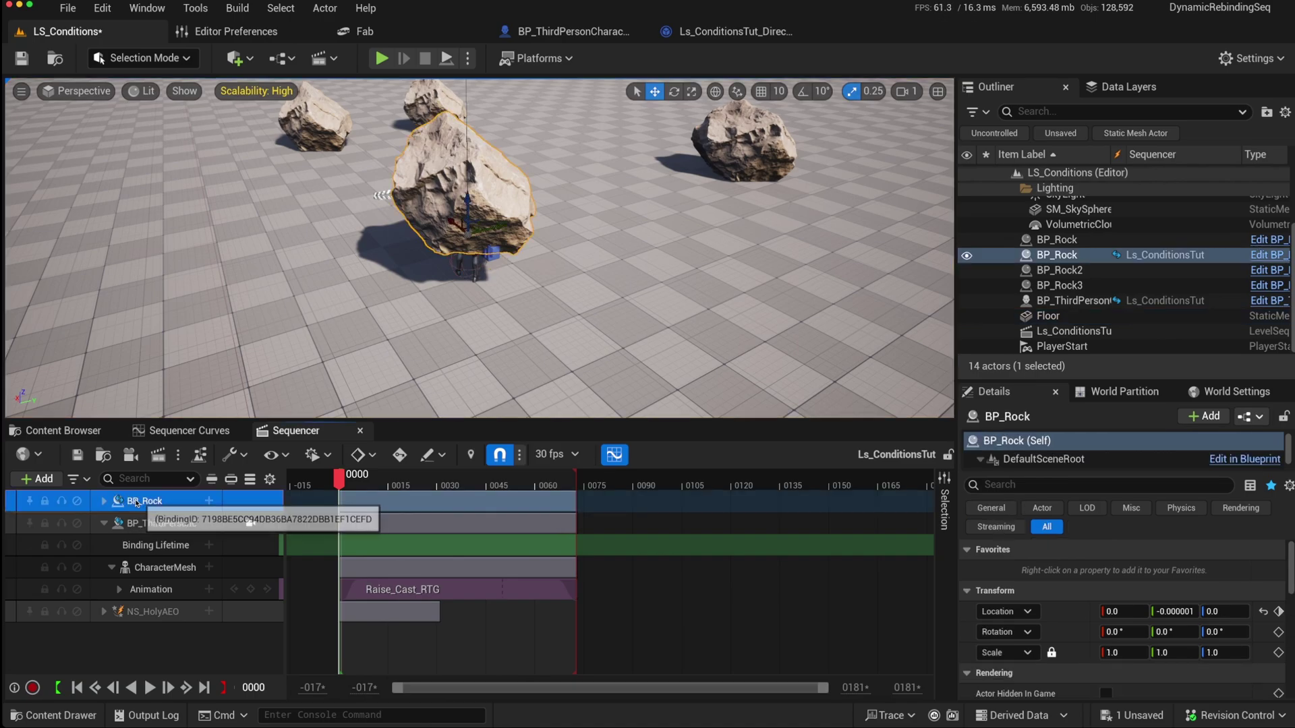
left_click(199, 461)
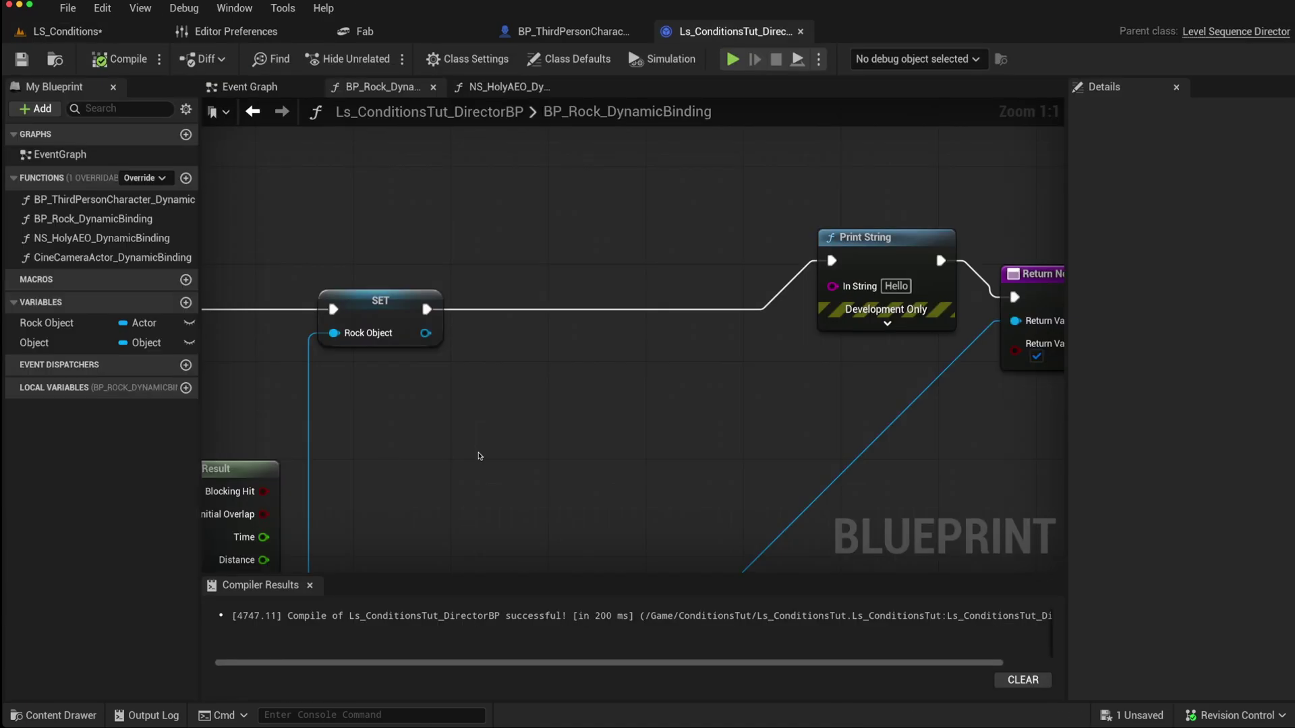
Step: Inspect BP_Rock_DynamicBinding's line trace, Print String and Return Node, then view BP_ThirdPersonCharacter
mouse_move(495, 426)
right_mouse_down()
mouse_move(722, 347)
mouse_move(977, 295)
right_mouse_up()
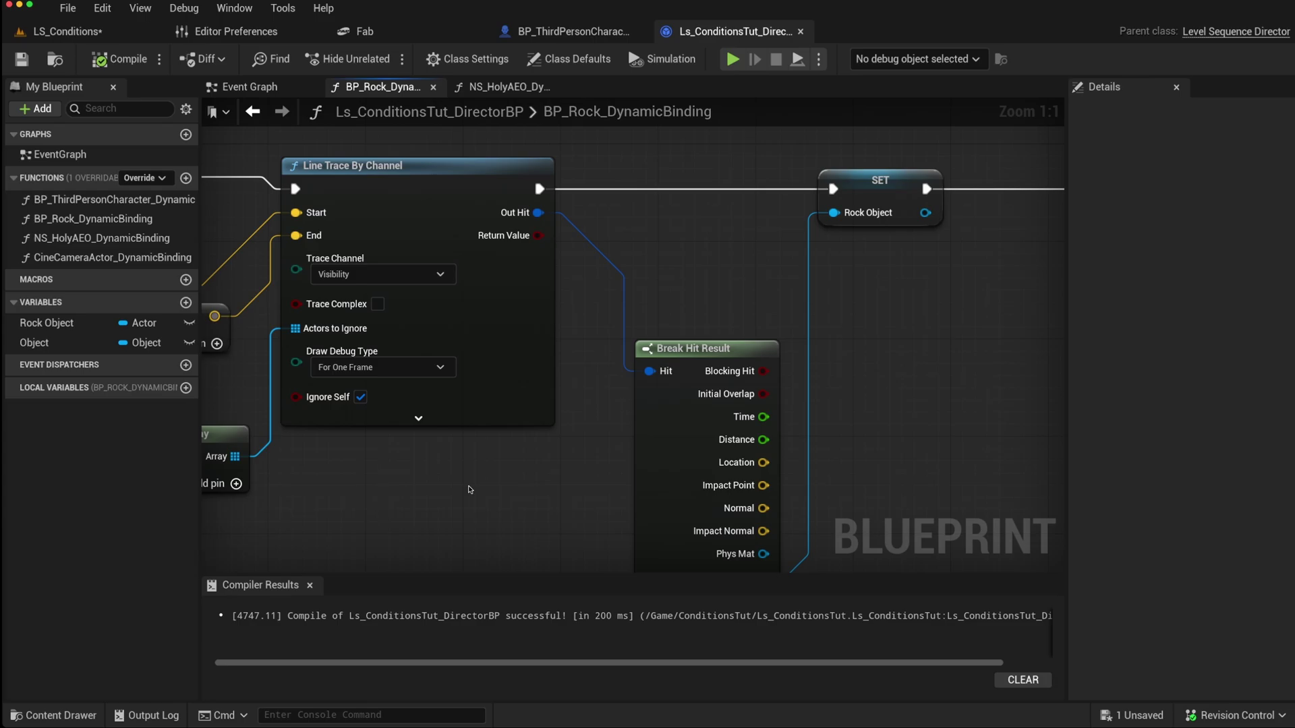
mouse_move(469, 491)
right_mouse_down()
mouse_move(630, 512)
mouse_move(736, 499)
right_mouse_up()
scroll(736, 498, "down", 2)
scroll(737, 502, "down", 1)
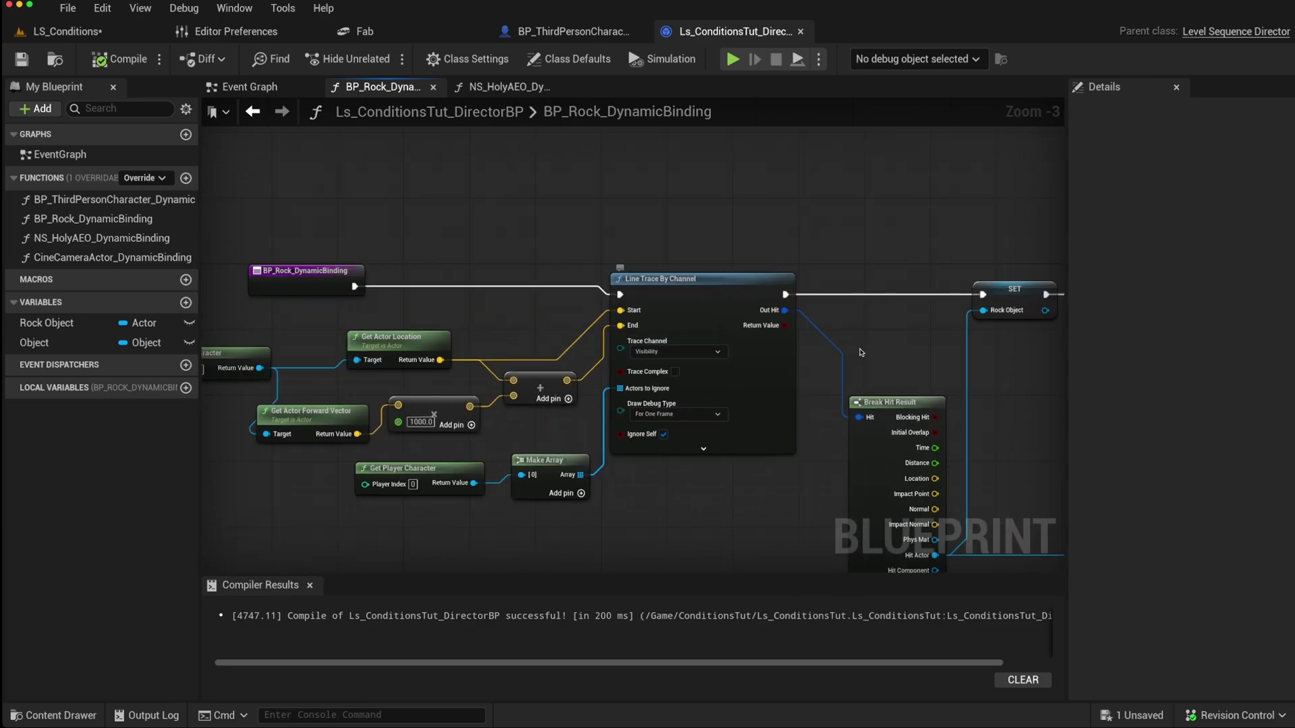
right_click_drag(893, 360, 498, 337)
right_click_drag(702, 365, 362, 352)
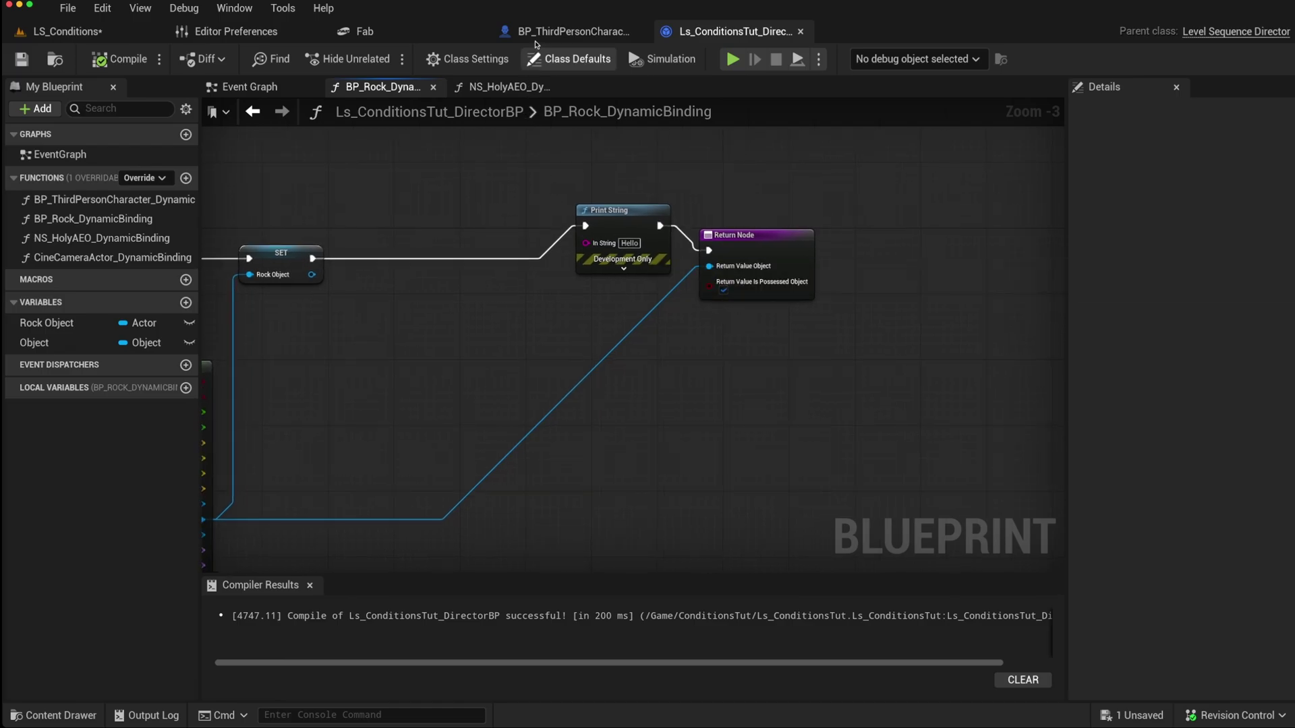
left_click(537, 32)
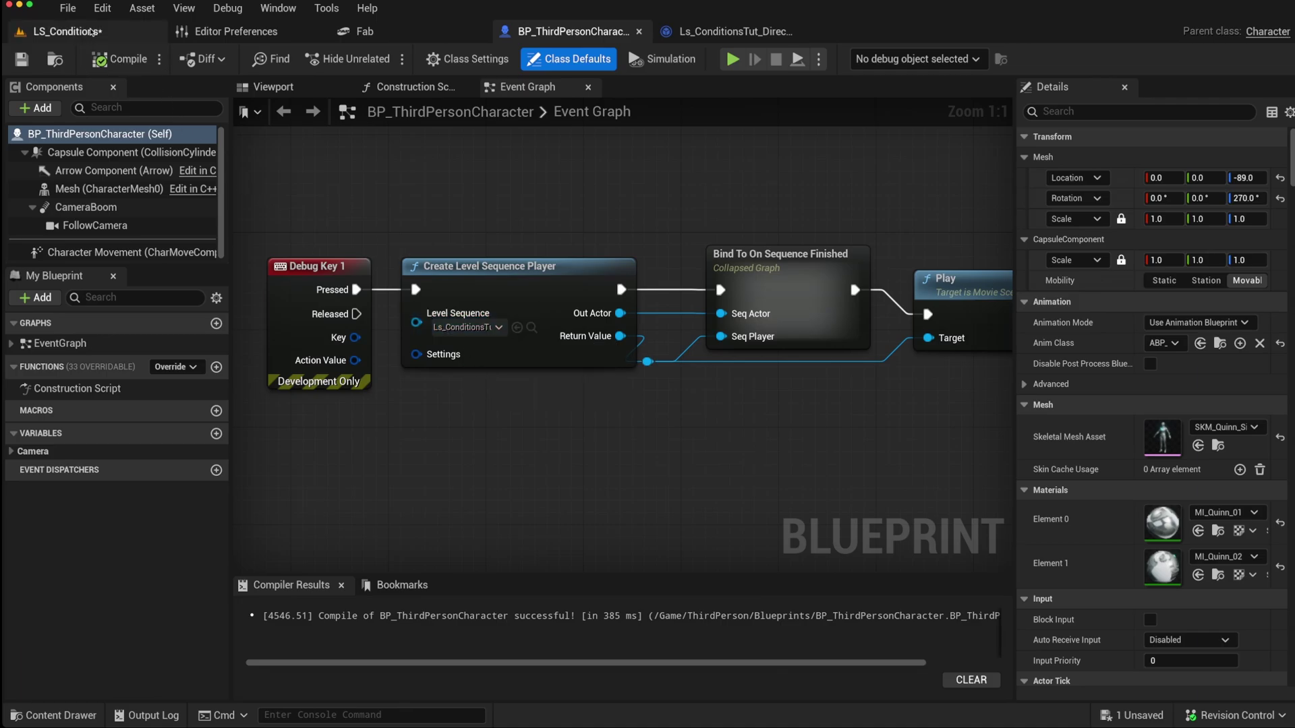
Step: Return to the LS_Conditions level editor with its Ls_ConditionsTut sequence tracks
left_click(91, 32)
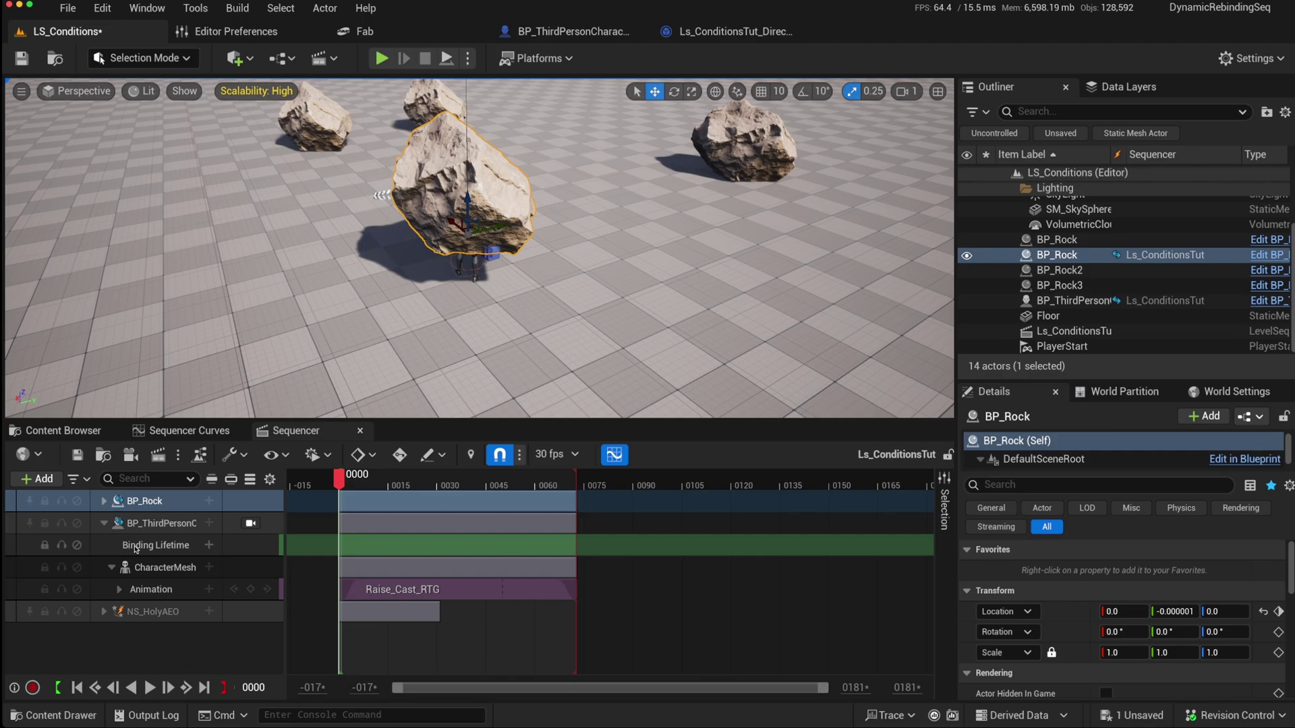
Step: Expand BP_Rock and show its Transform track's properties, where Condition is None
left_click(105, 502)
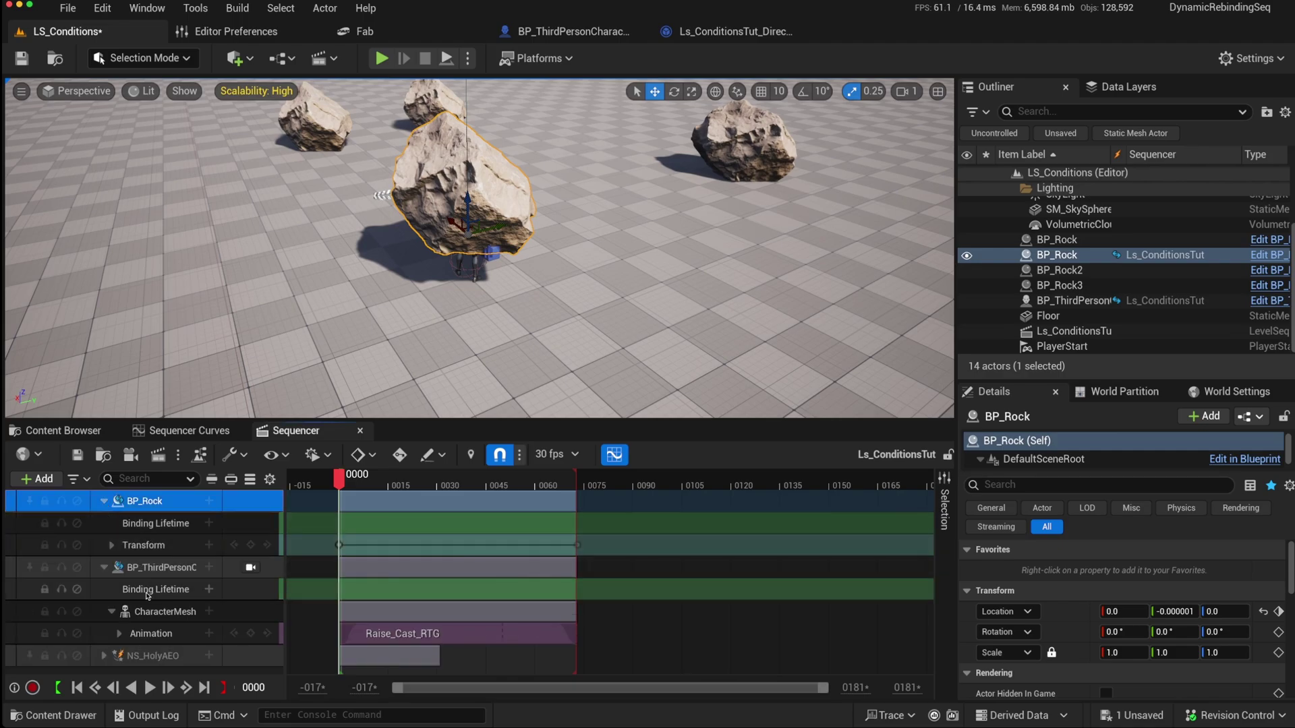
left_click(154, 546)
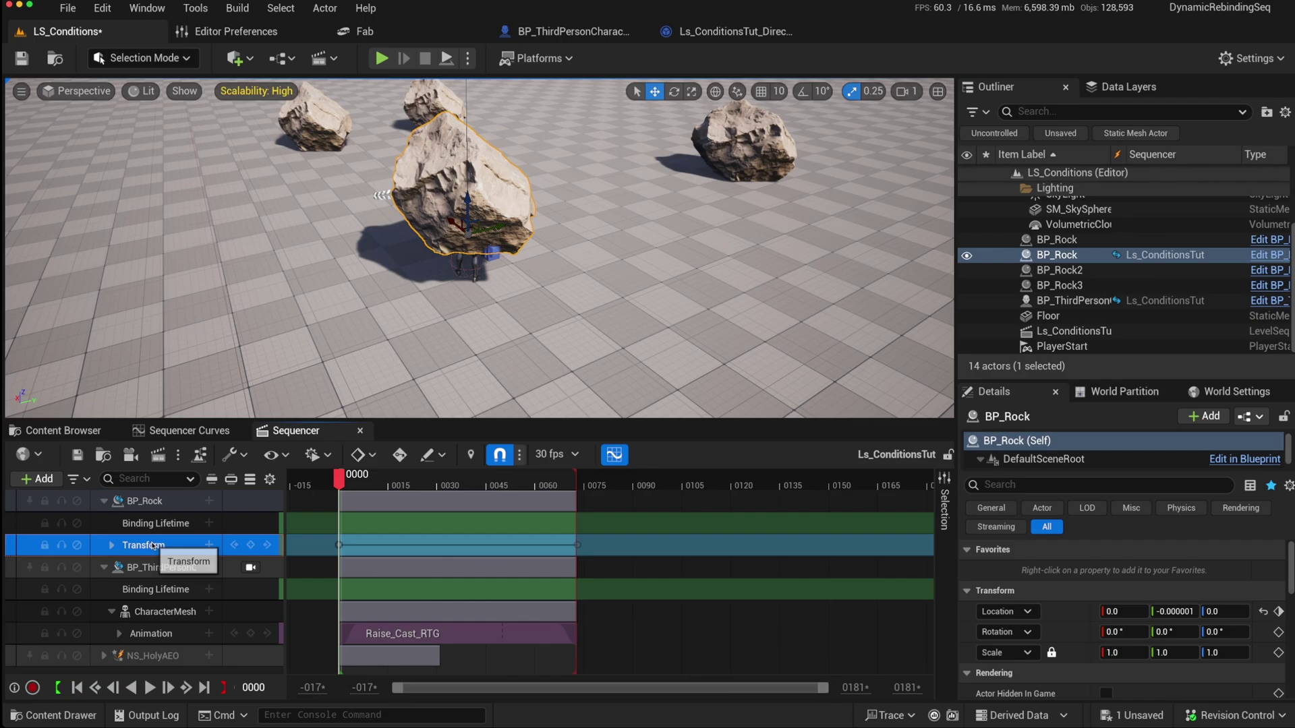
right_click(155, 546)
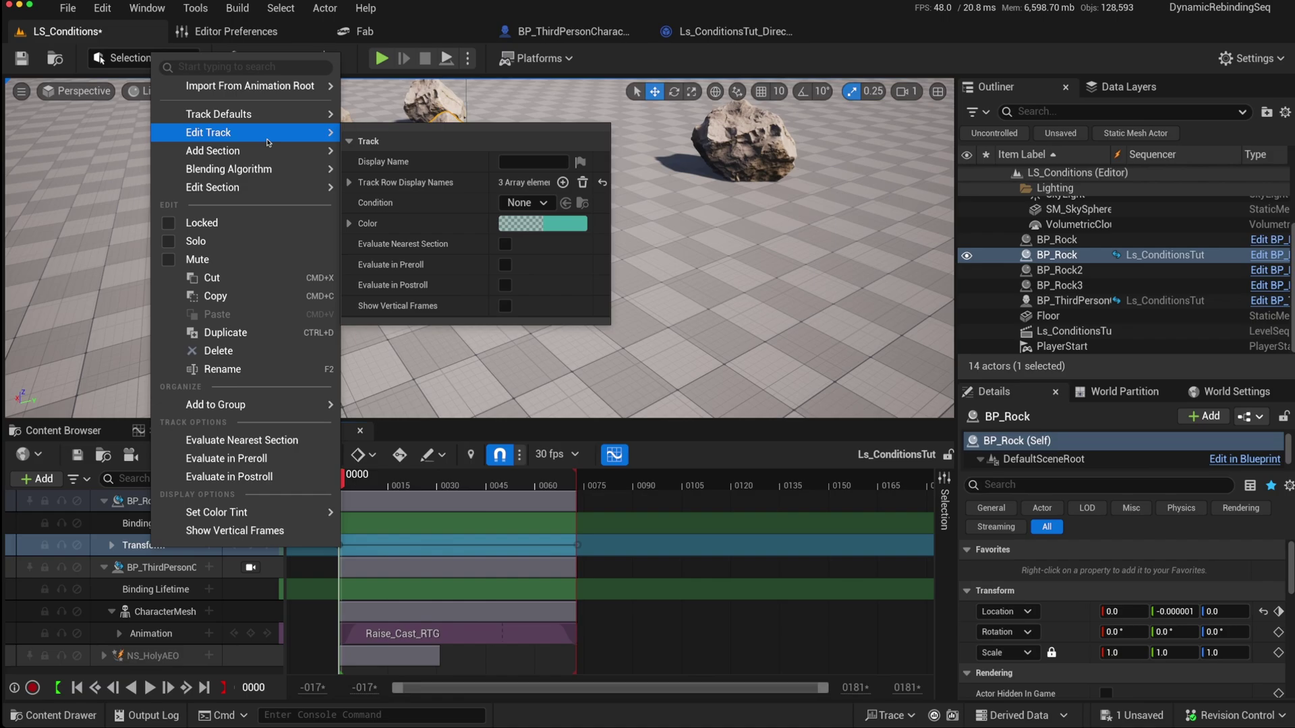
mouse_move(263, 186)
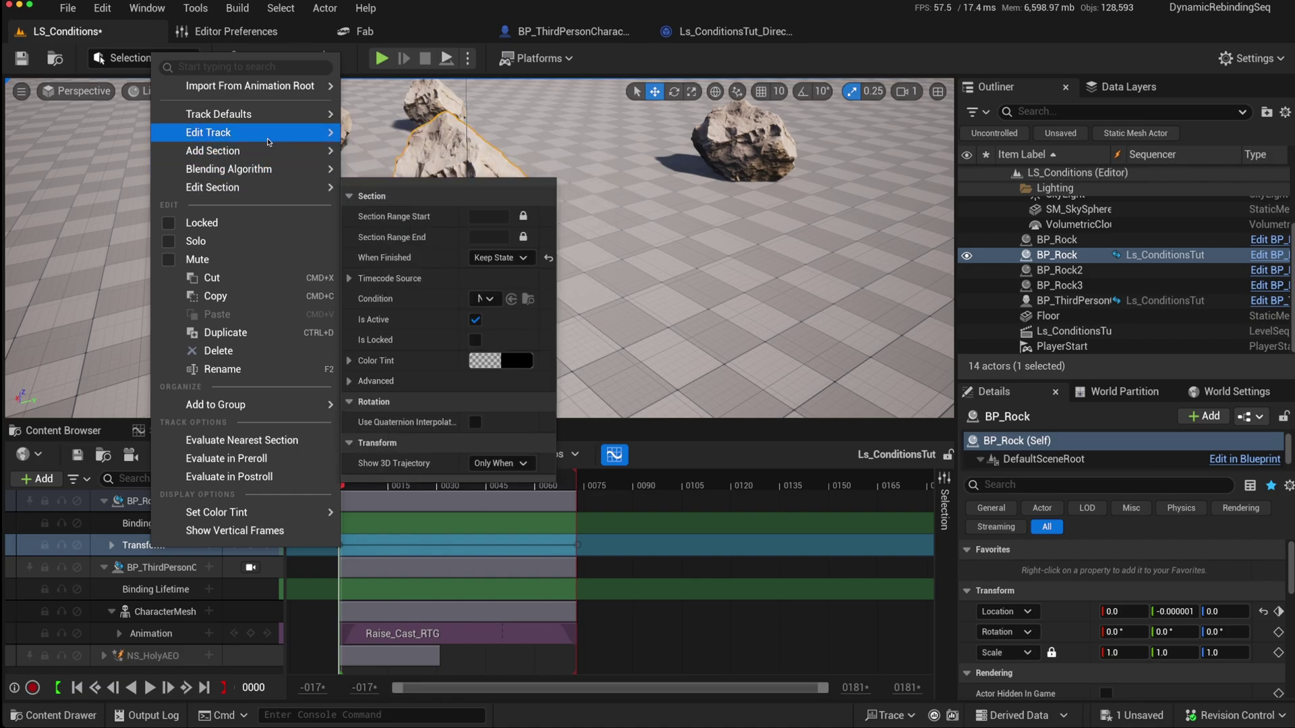
mouse_move(321, 143)
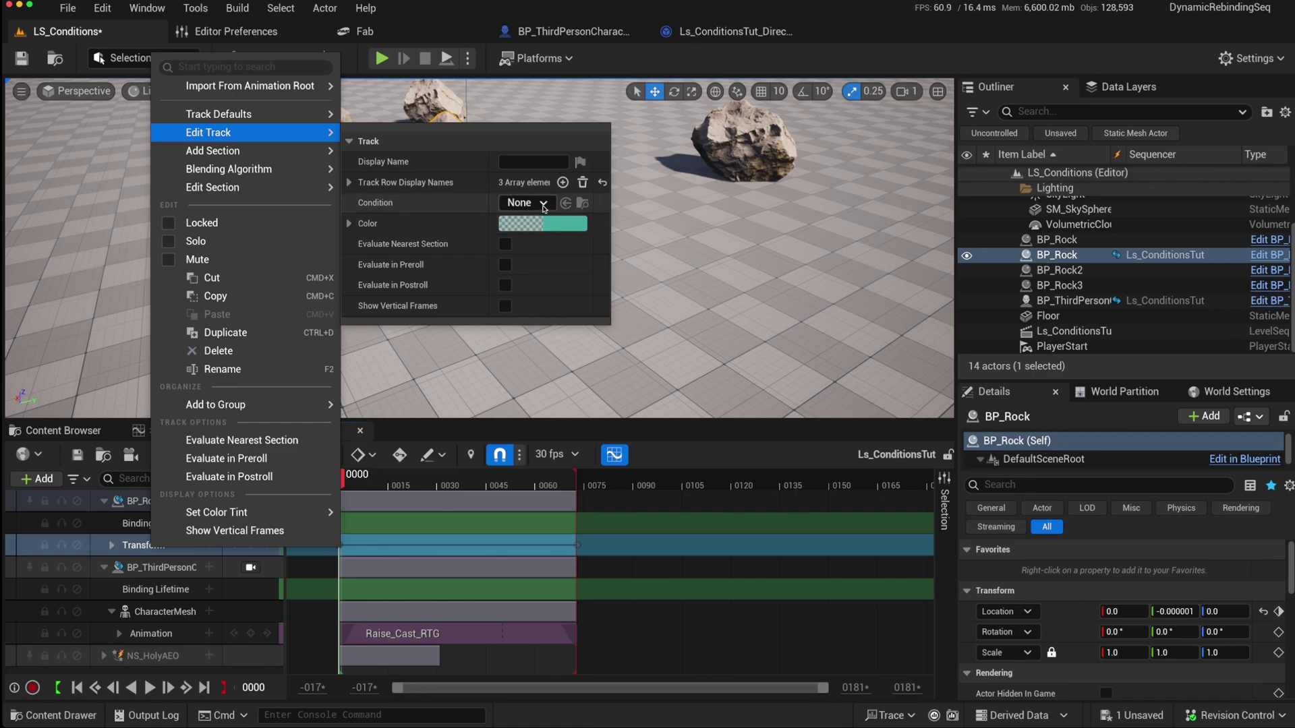
Step: Browse the Transform track's Condition choices to the Condition Library's Actor functions via Quick Bind
left_click(544, 203)
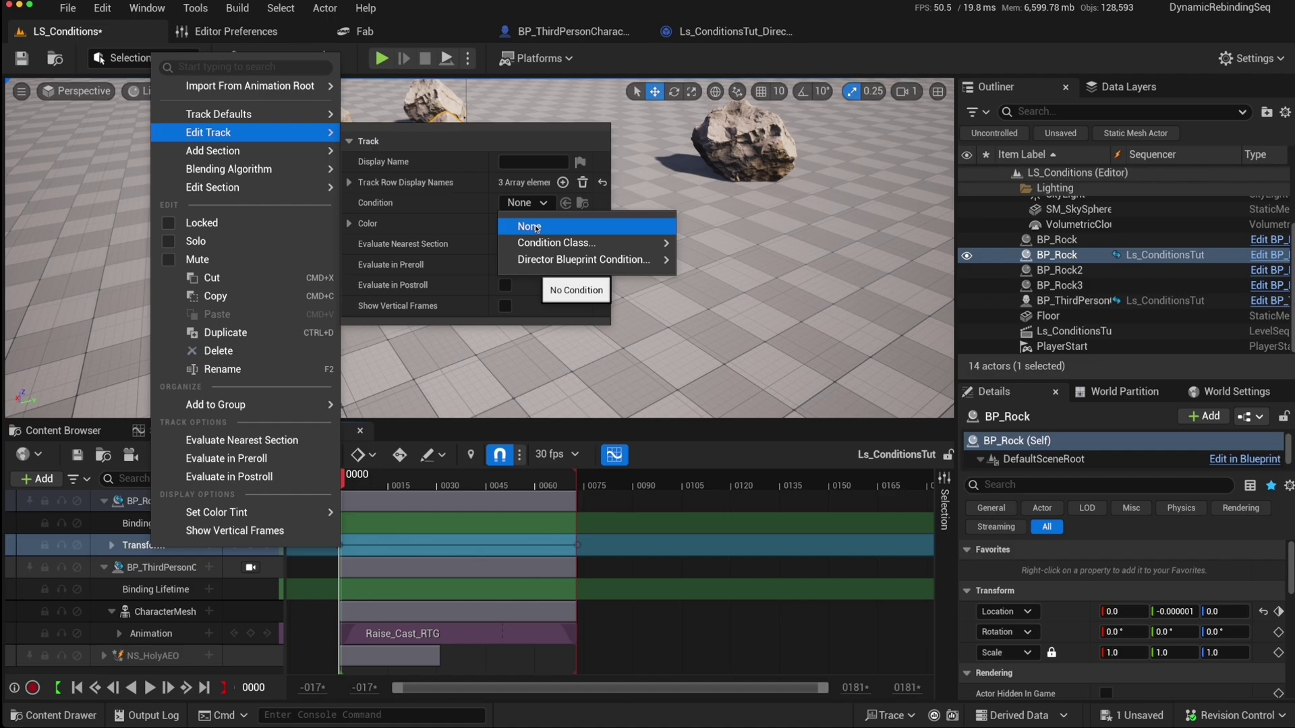
mouse_move(573, 243)
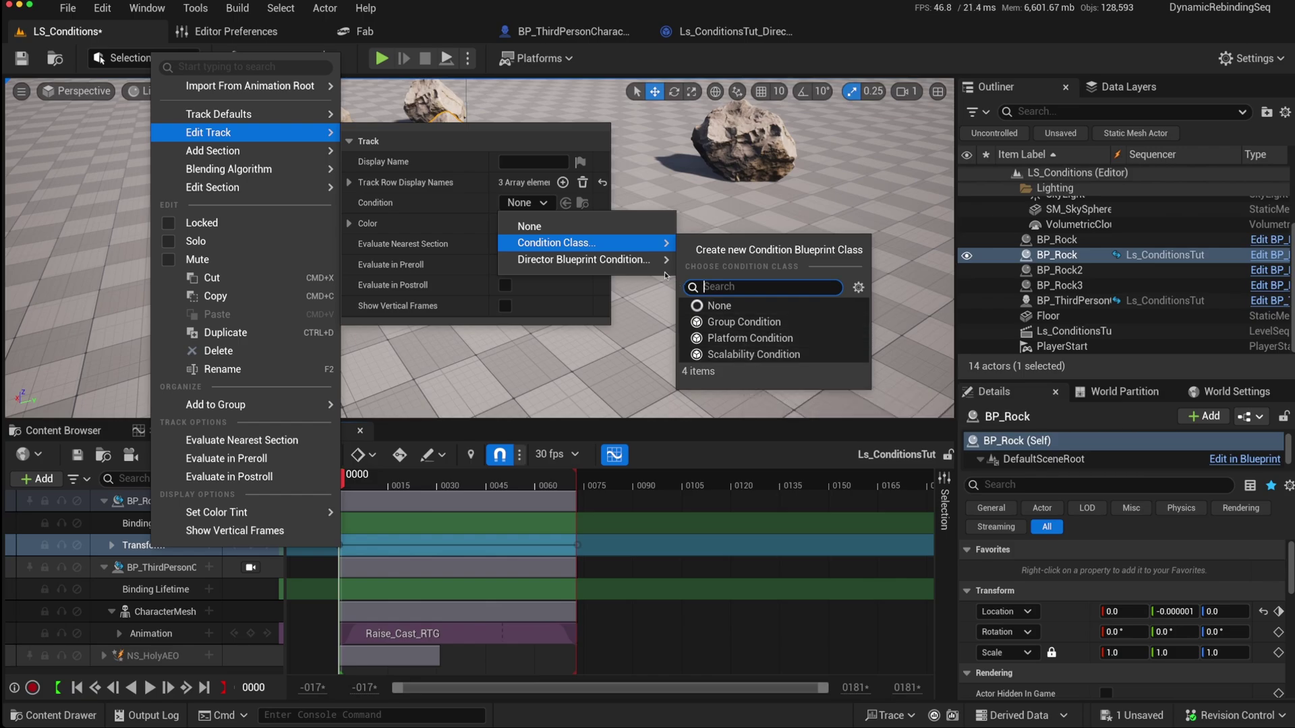
mouse_move(612, 262)
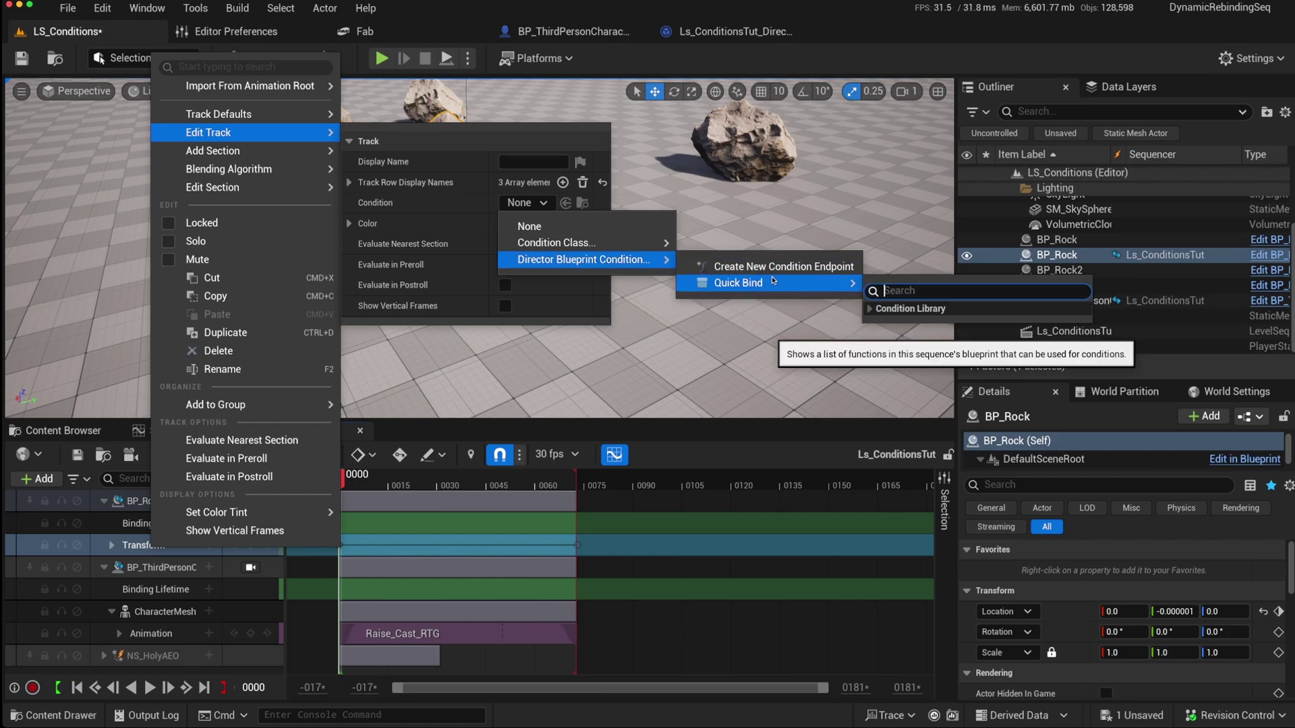
mouse_move(775, 283)
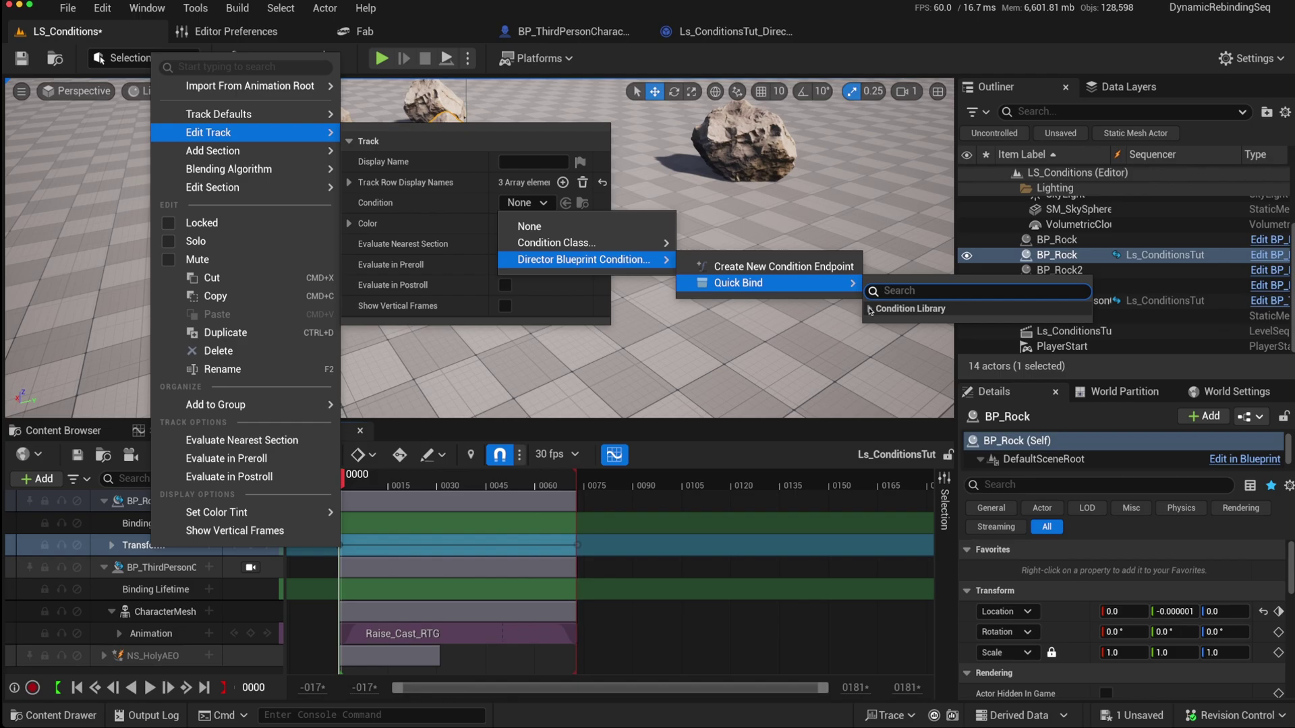
left_click(871, 310)
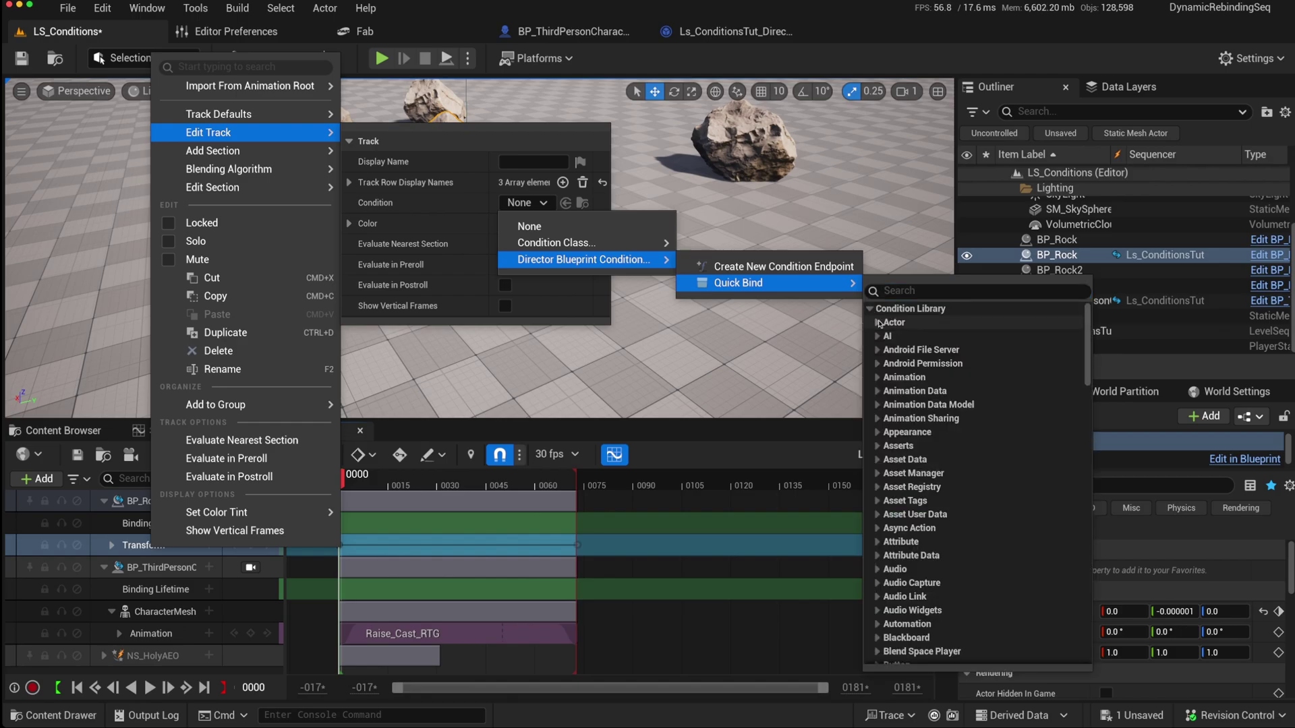
left_click(878, 323)
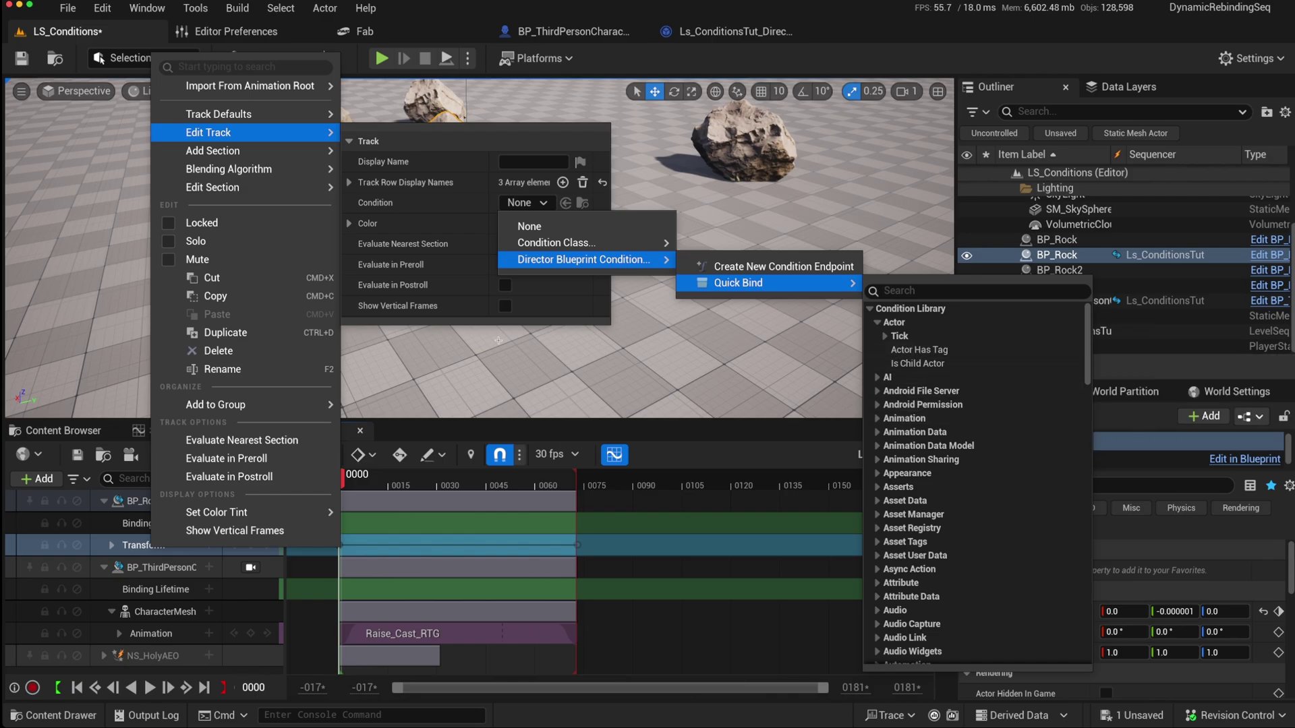
Step: Expand the rock's Transform track and the character's Animation track in Sequencer
right_click(84, 546)
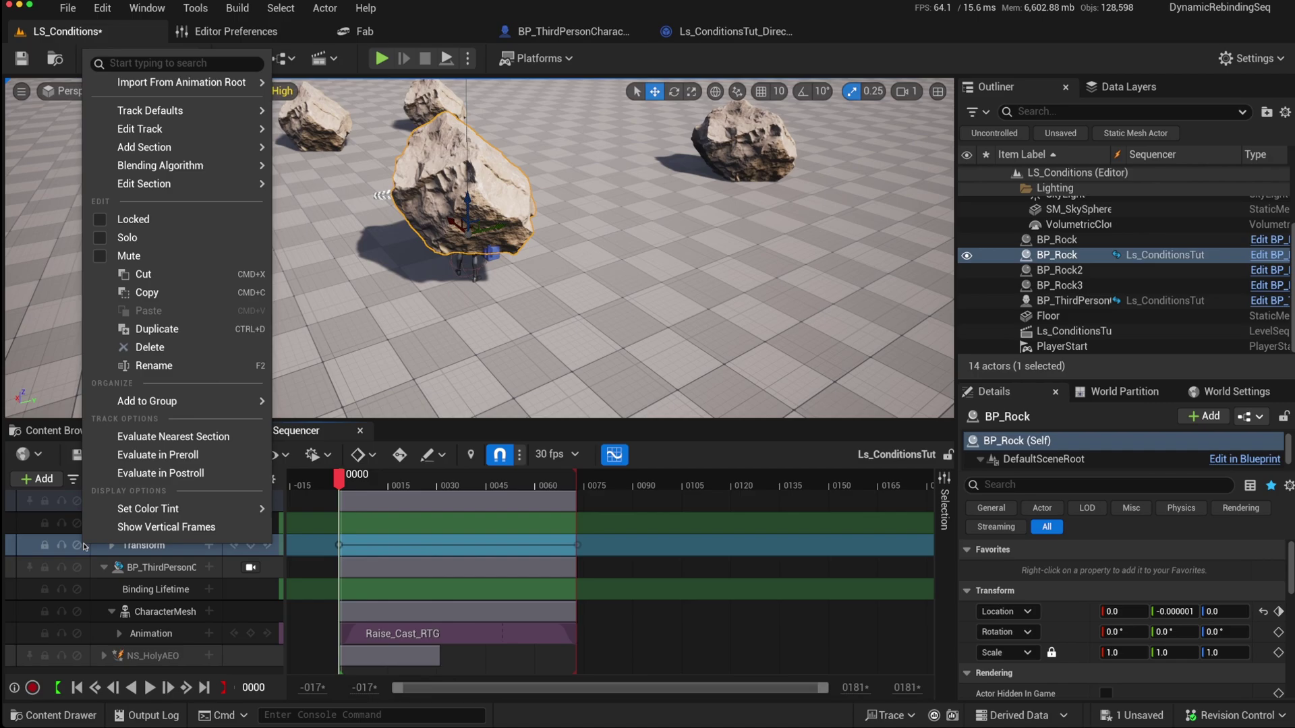
left_click(112, 546)
scroll(132, 634, "down", 1)
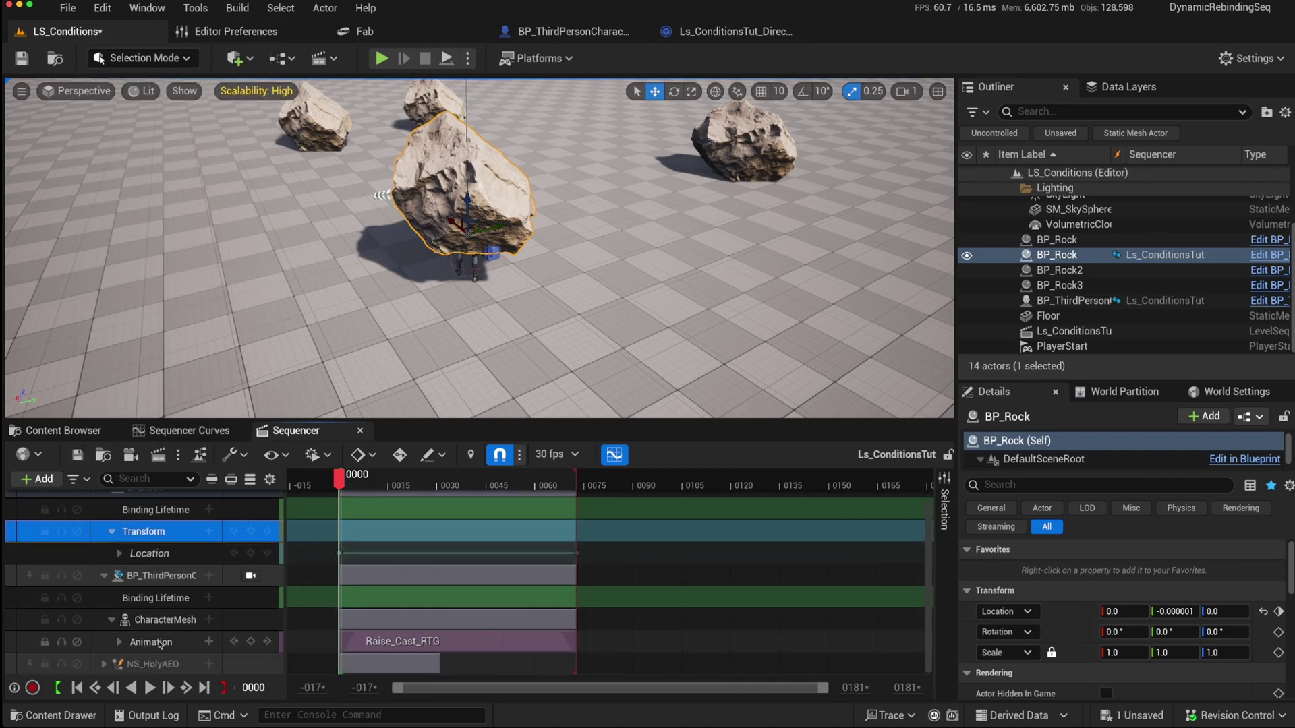
left_click(159, 644)
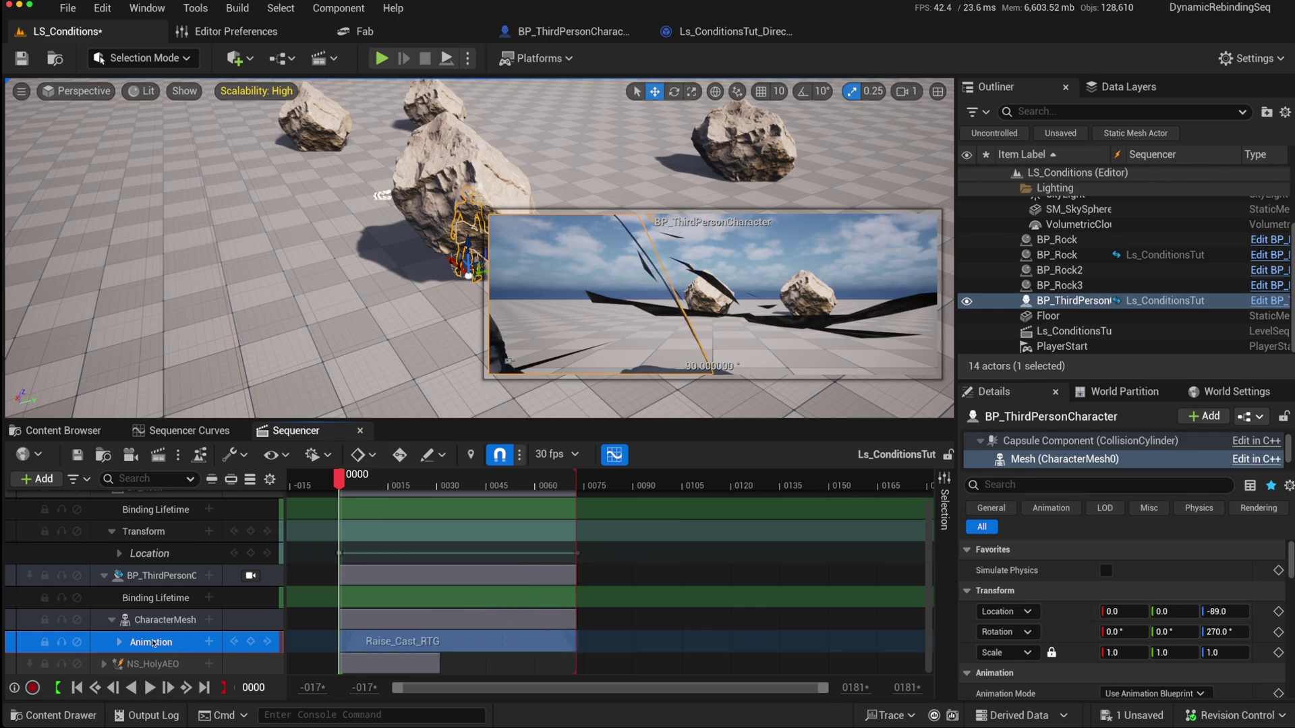
left_click(121, 643)
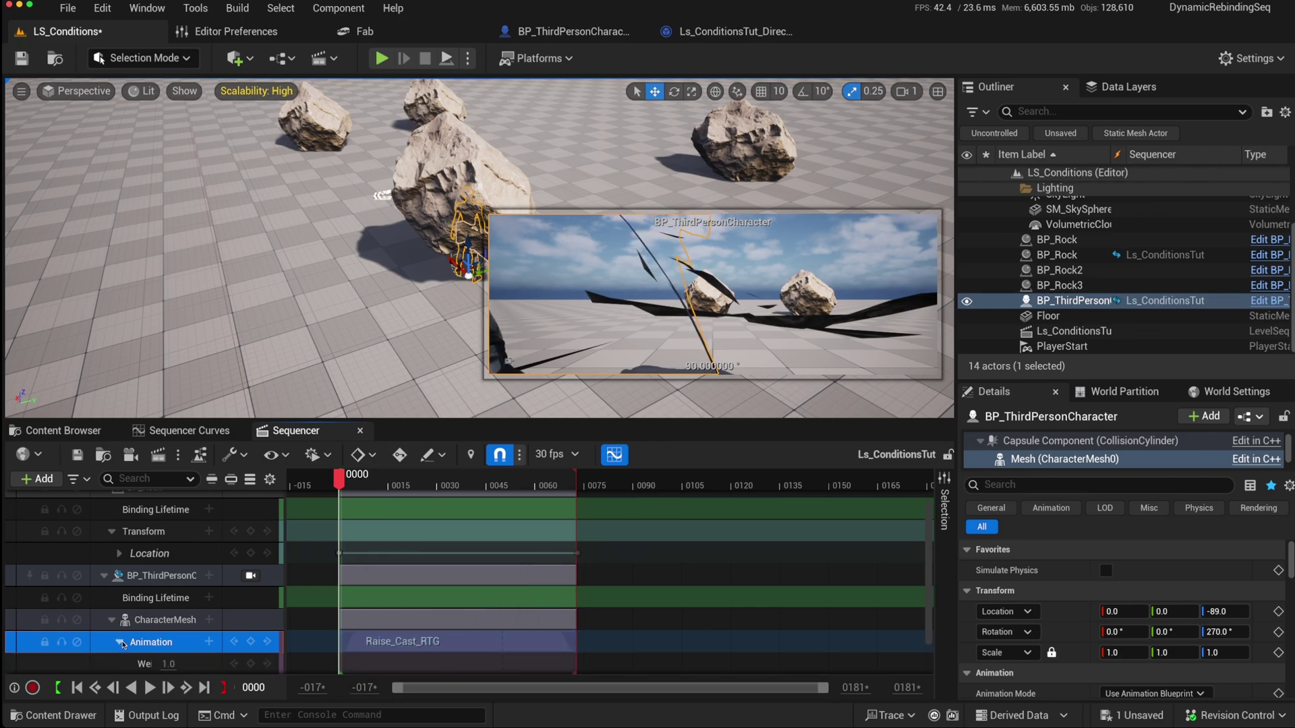
Step: Give the Raise_Cast_RTG section a new Director Blueprint condition endpoint, EvaluateCondition
right_click(169, 642)
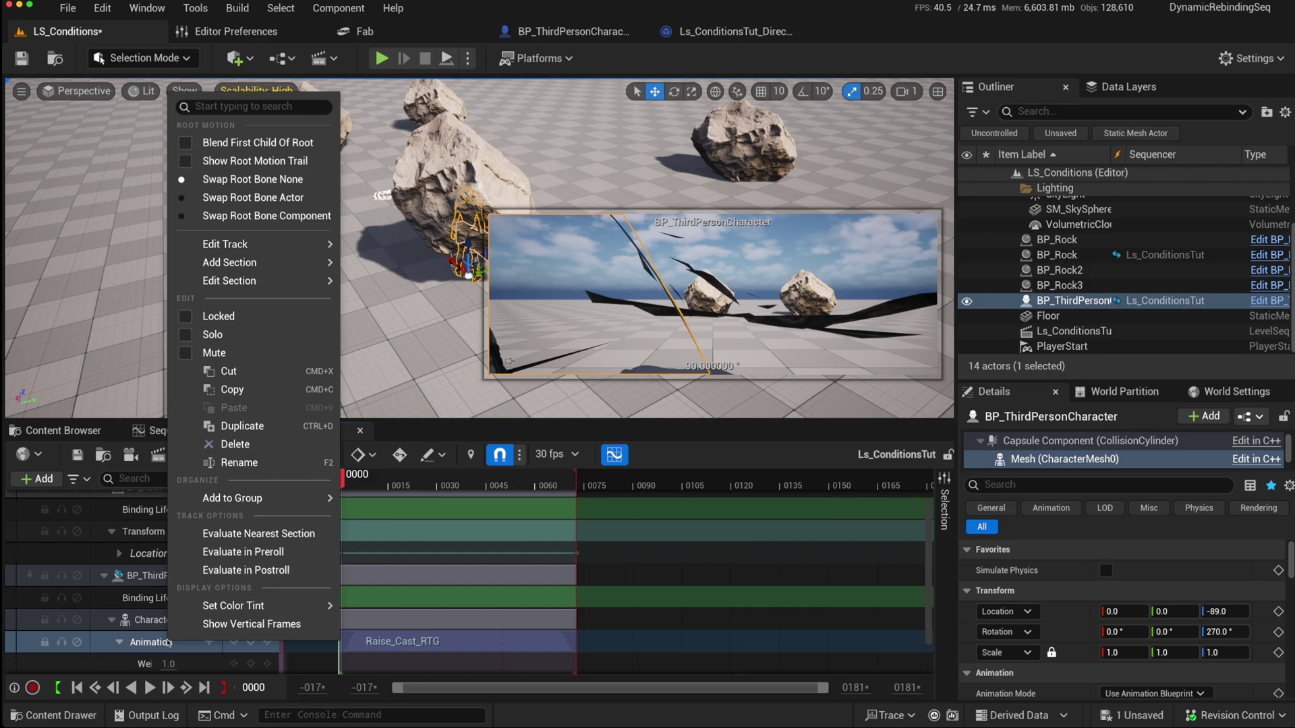
mouse_move(296, 259)
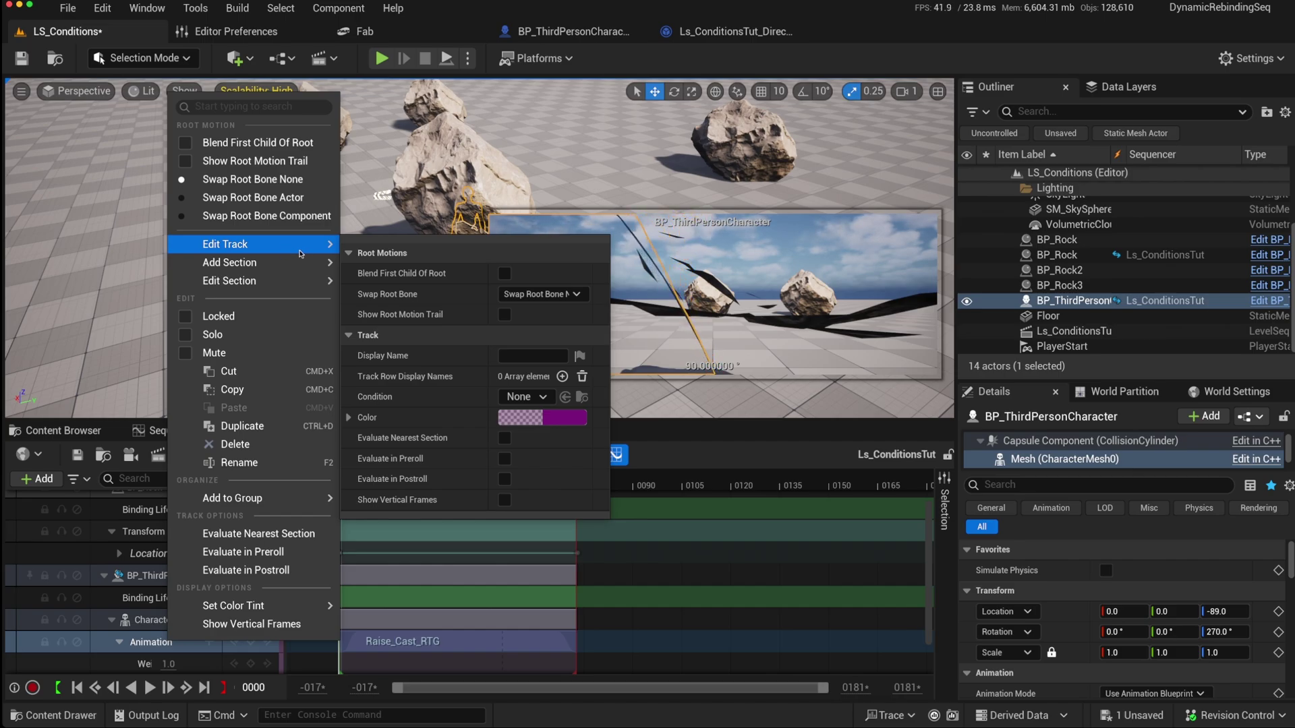
mouse_move(294, 286)
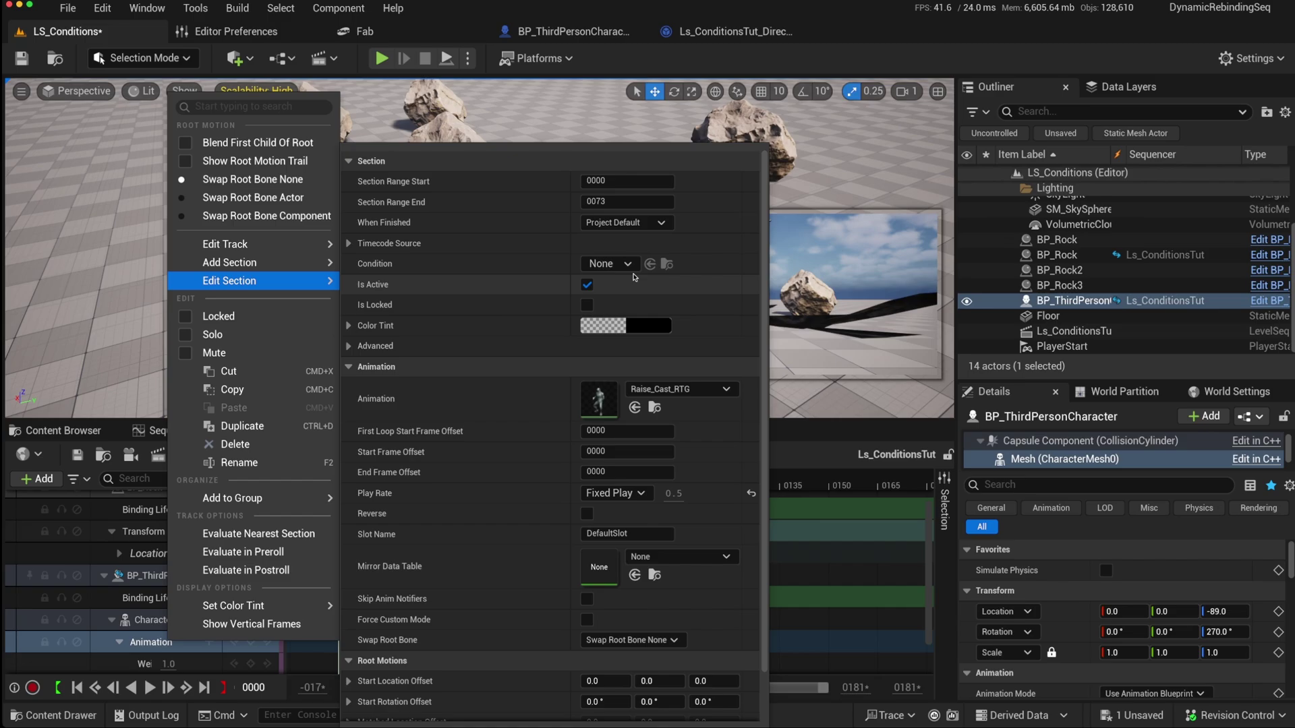
left_click(632, 264)
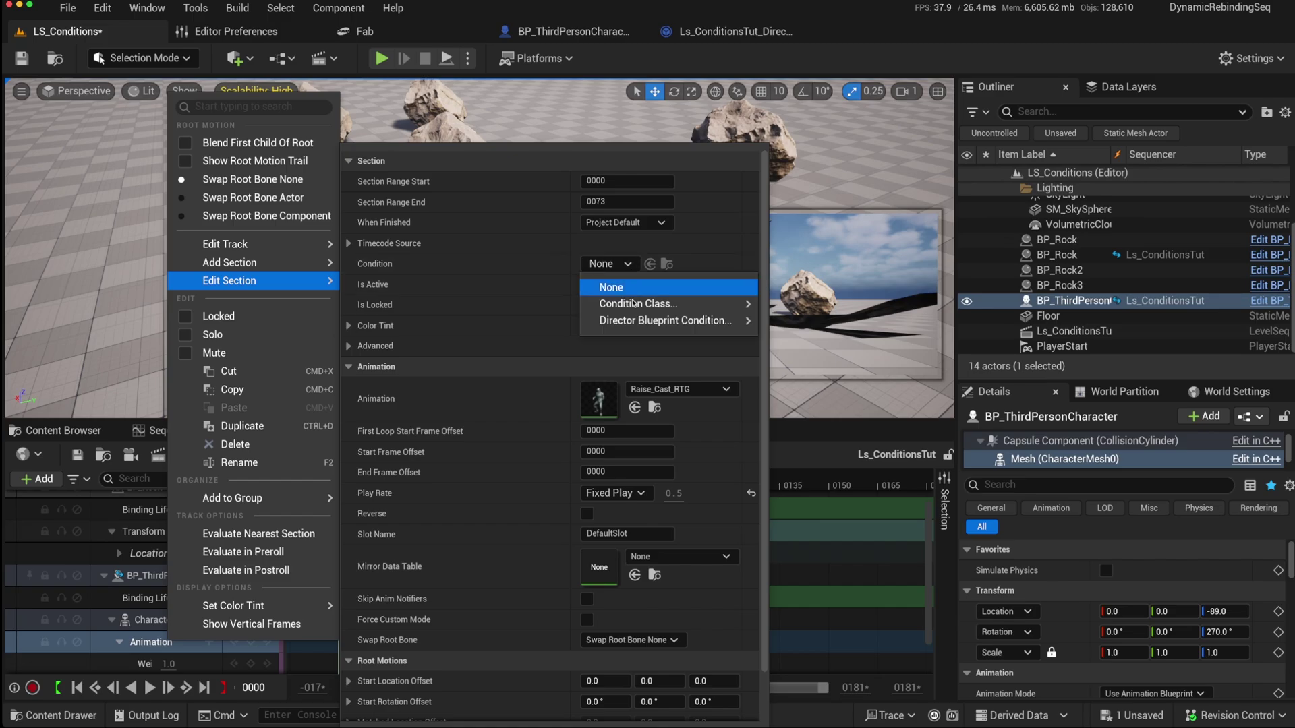
mouse_move(676, 319)
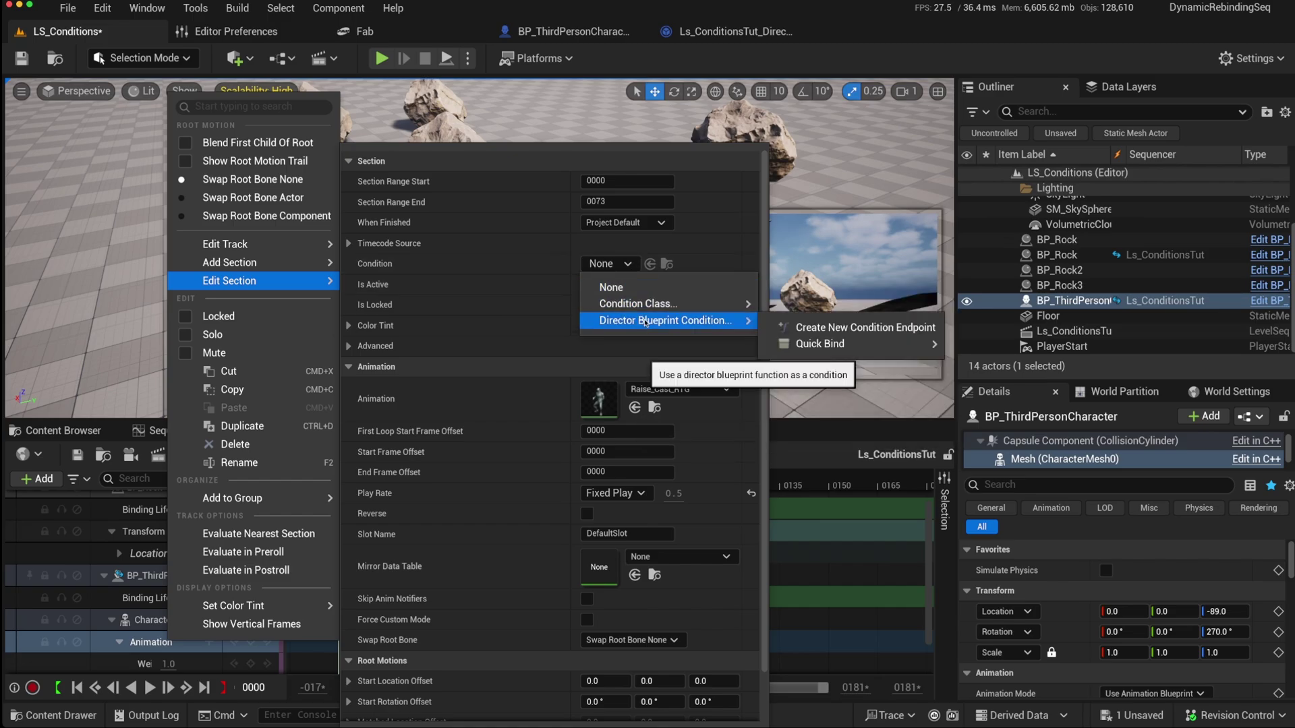
left_click(846, 329)
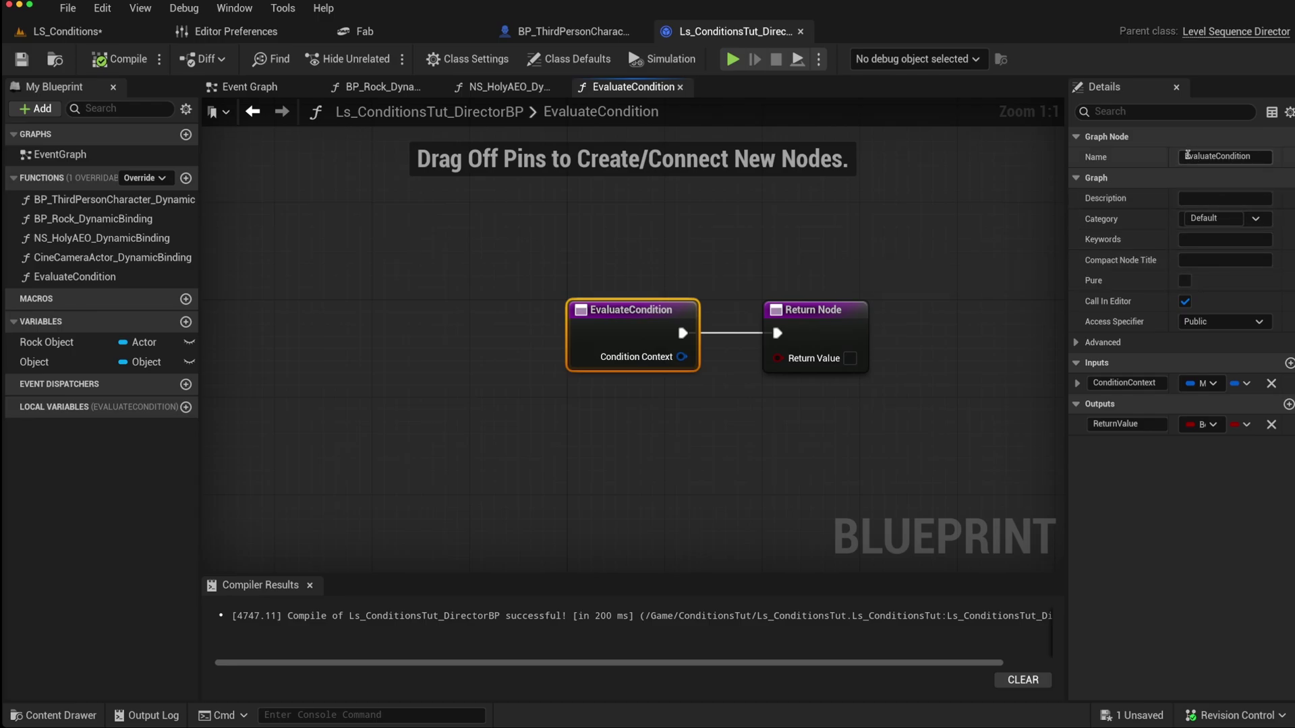
Step: Rename the function PlayerAnimationEvaluateCondition and spread its entry and Return nodes apart
left_click(1187, 156)
type("PlayerA")
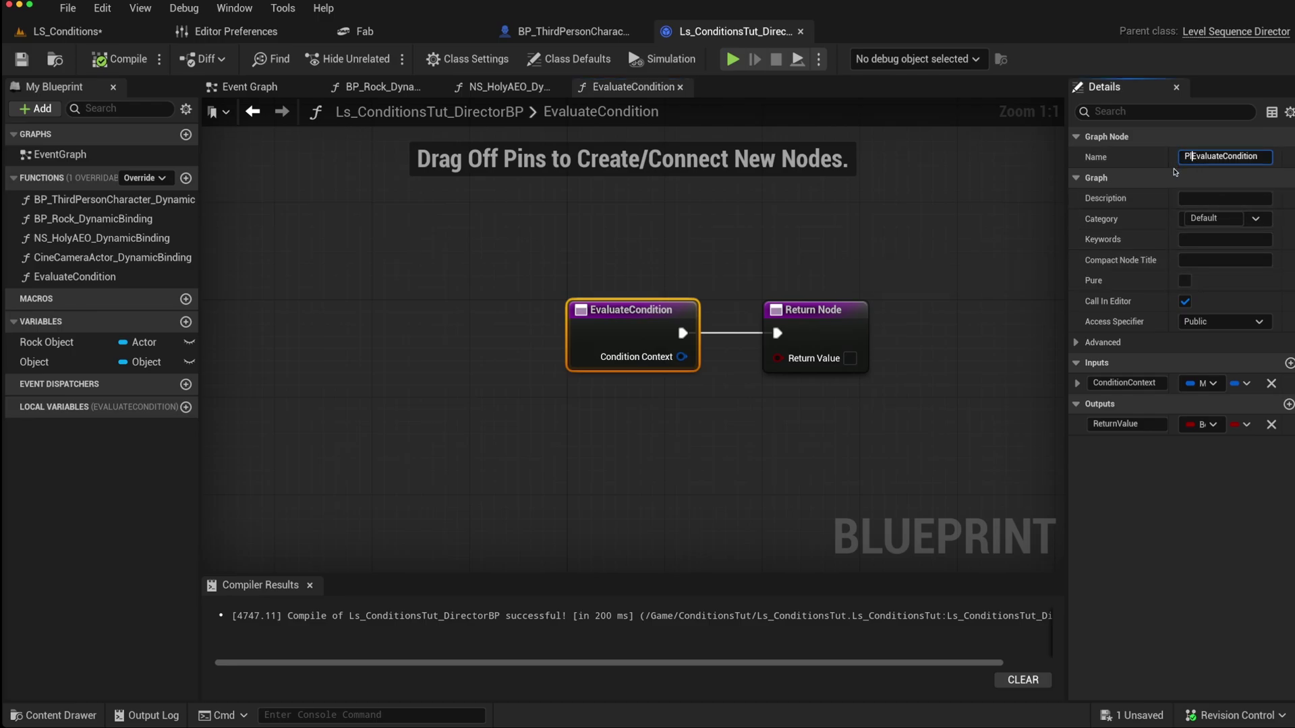
type("nimationEvalua")
key("Return")
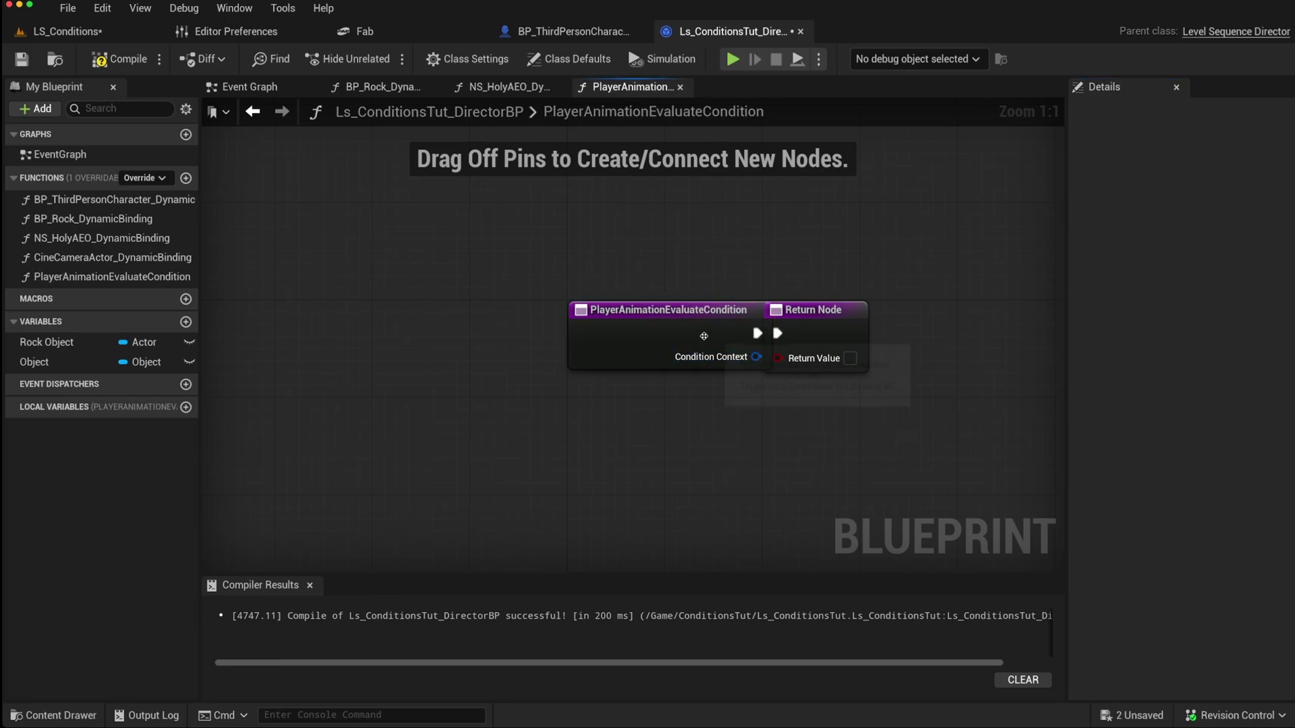
left_click(703, 336)
left_click_drag(704, 336, 458, 305)
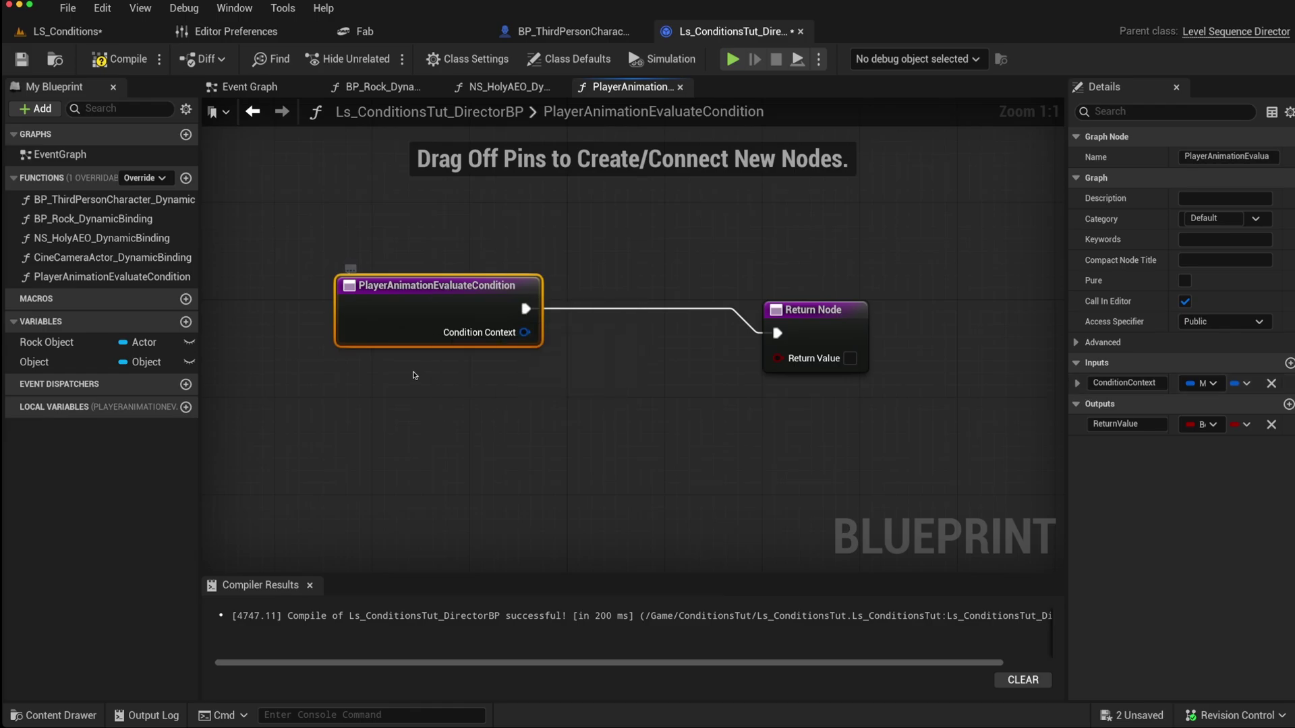
left_click_drag(827, 318, 909, 303)
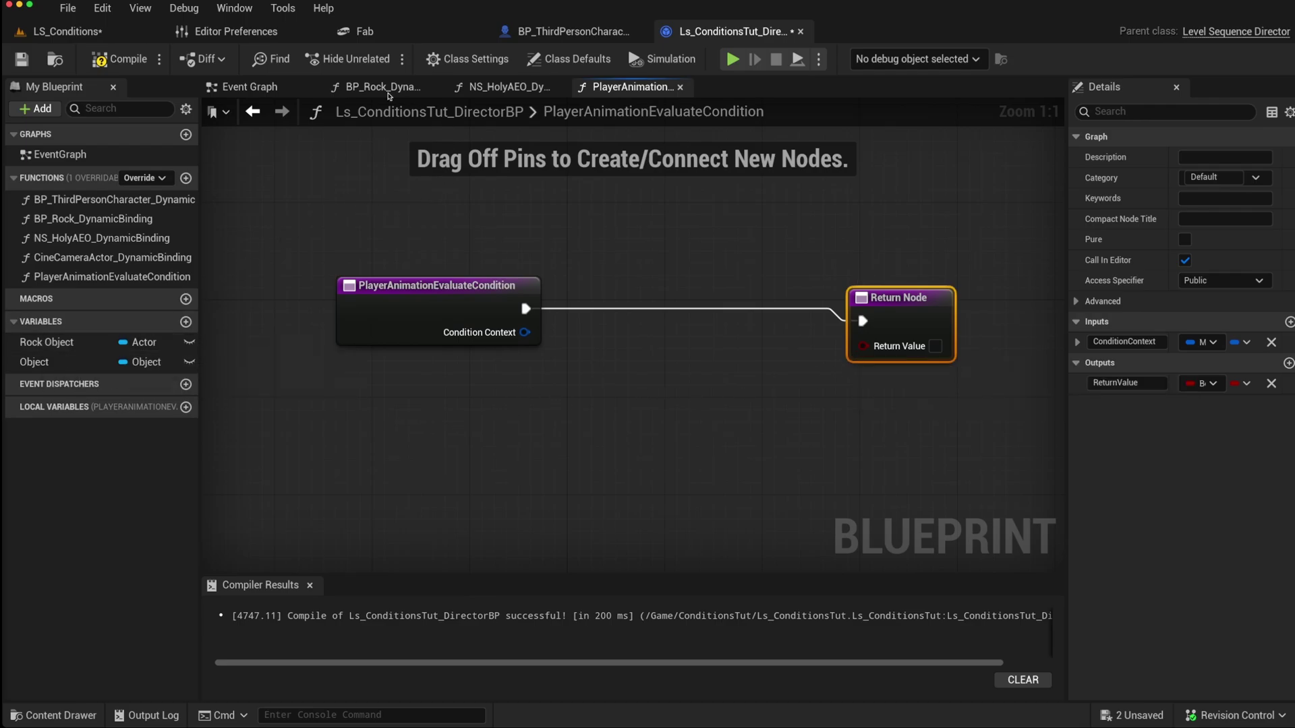
Step: Add a Rock Object getter with Is Valid feeding the Return Value
left_click(389, 91)
mouse_move(380, 402)
right_mouse_down()
mouse_move(533, 428)
mouse_move(941, 410)
right_mouse_up()
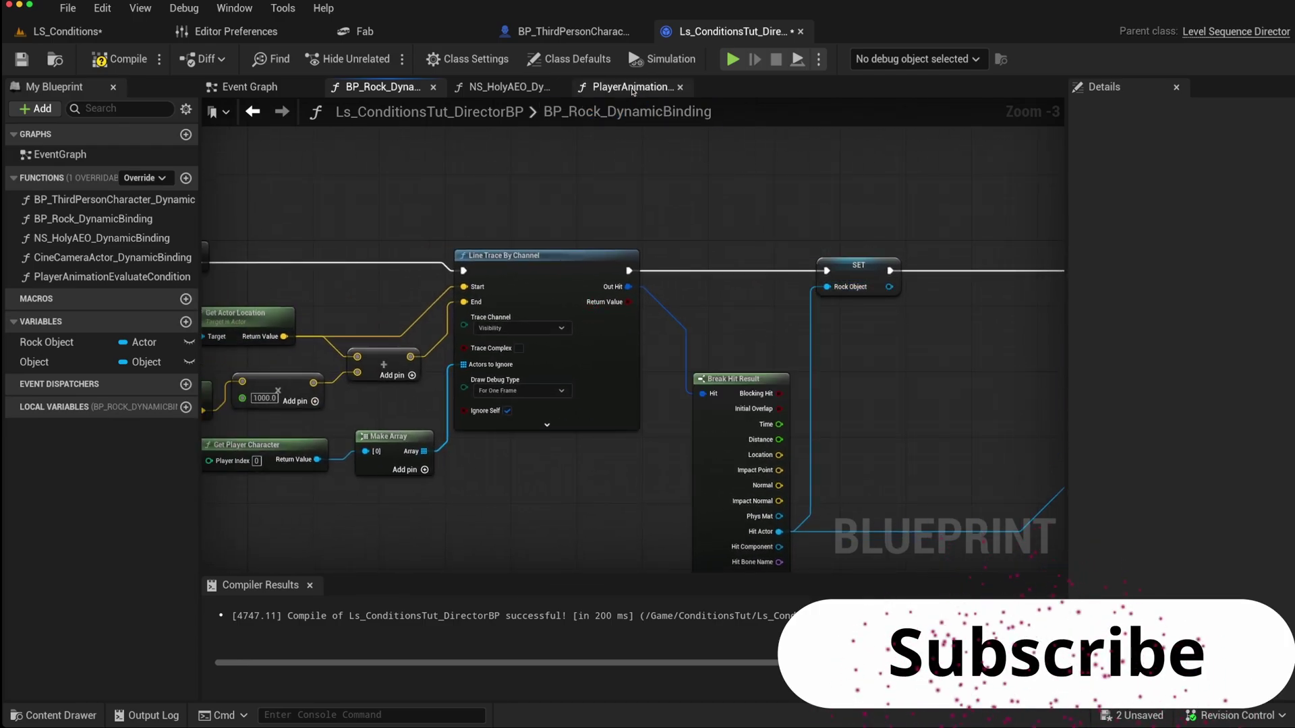
left_click(627, 86)
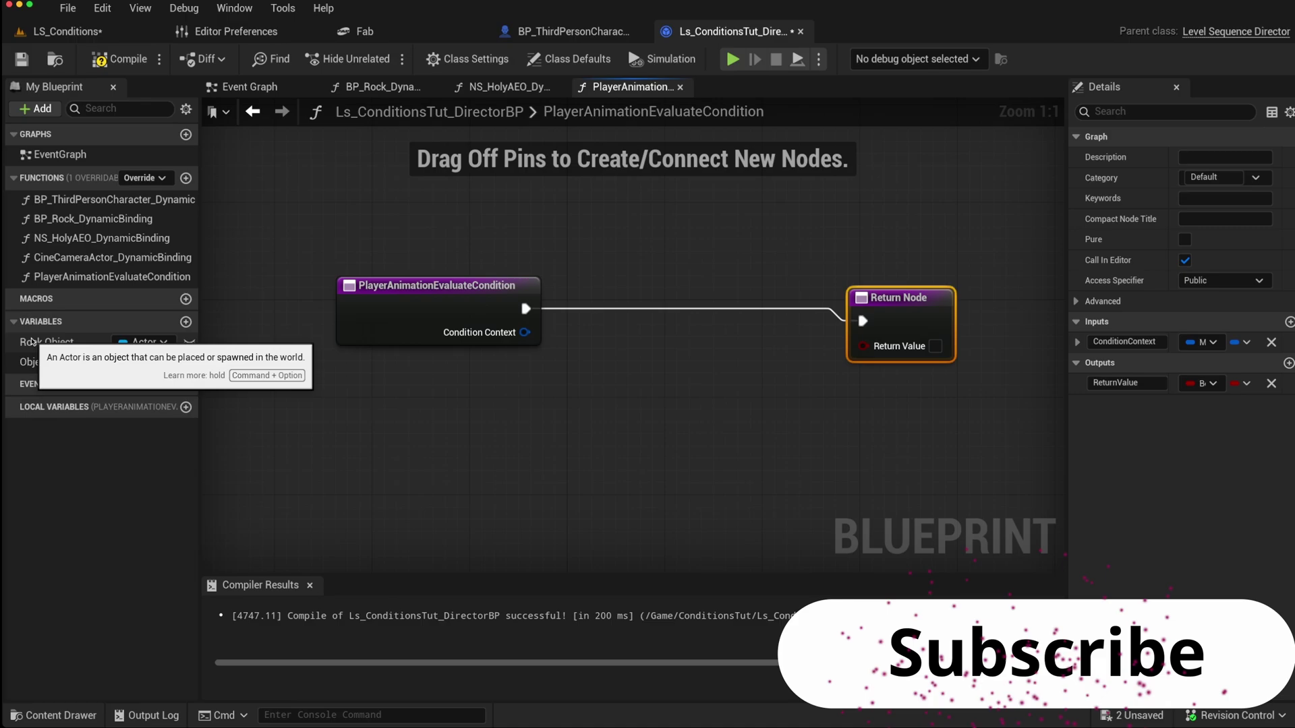
left_click_drag(27, 342, 768, 412)
left_click(692, 469)
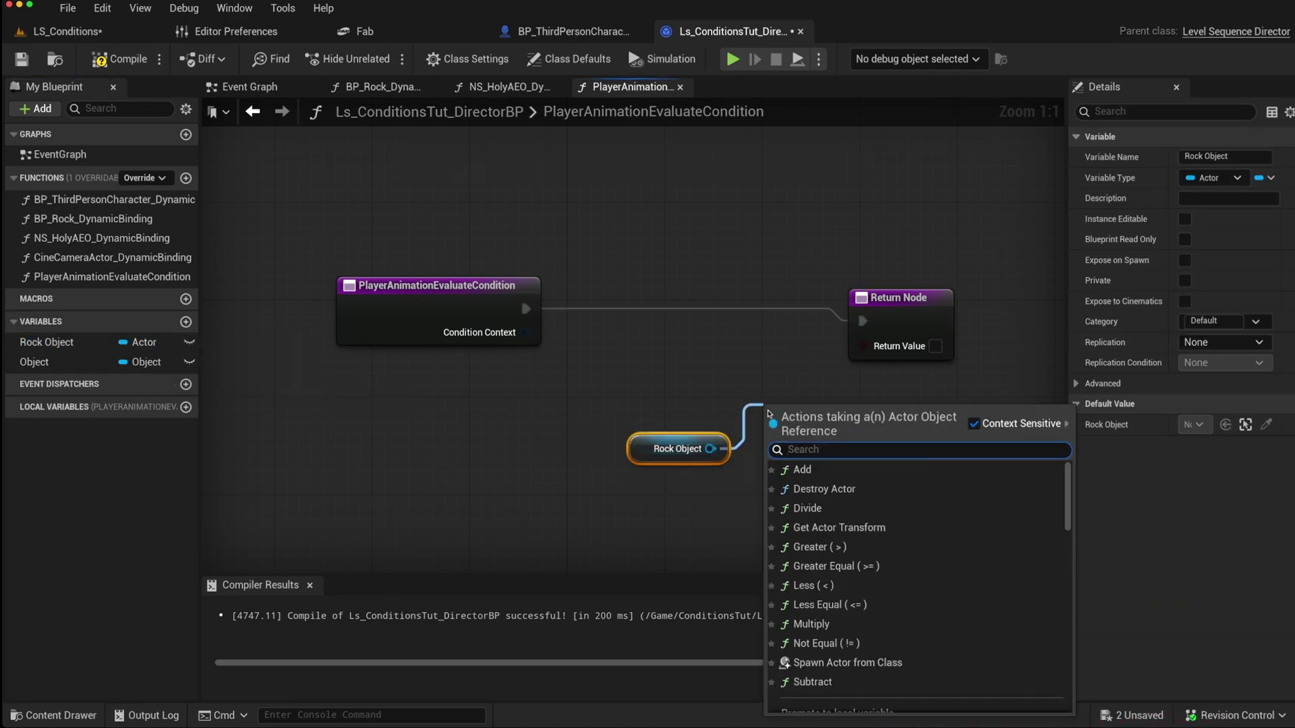
type("is vali")
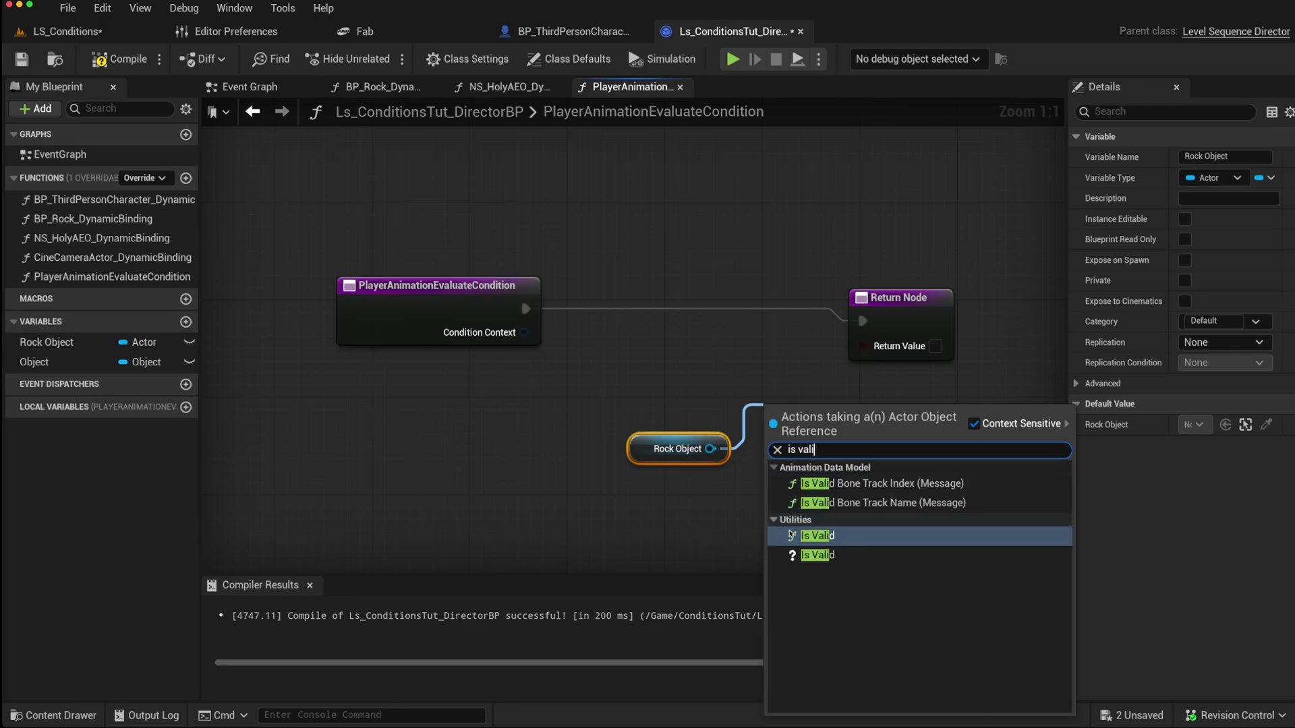
key("Return")
left_click_drag(907, 435, 863, 355)
Step: Rearrange the nodes and break out the Condition Context with Break Movie Scene Condition Context
left_click(671, 449)
left_click(806, 427, "ctrl")
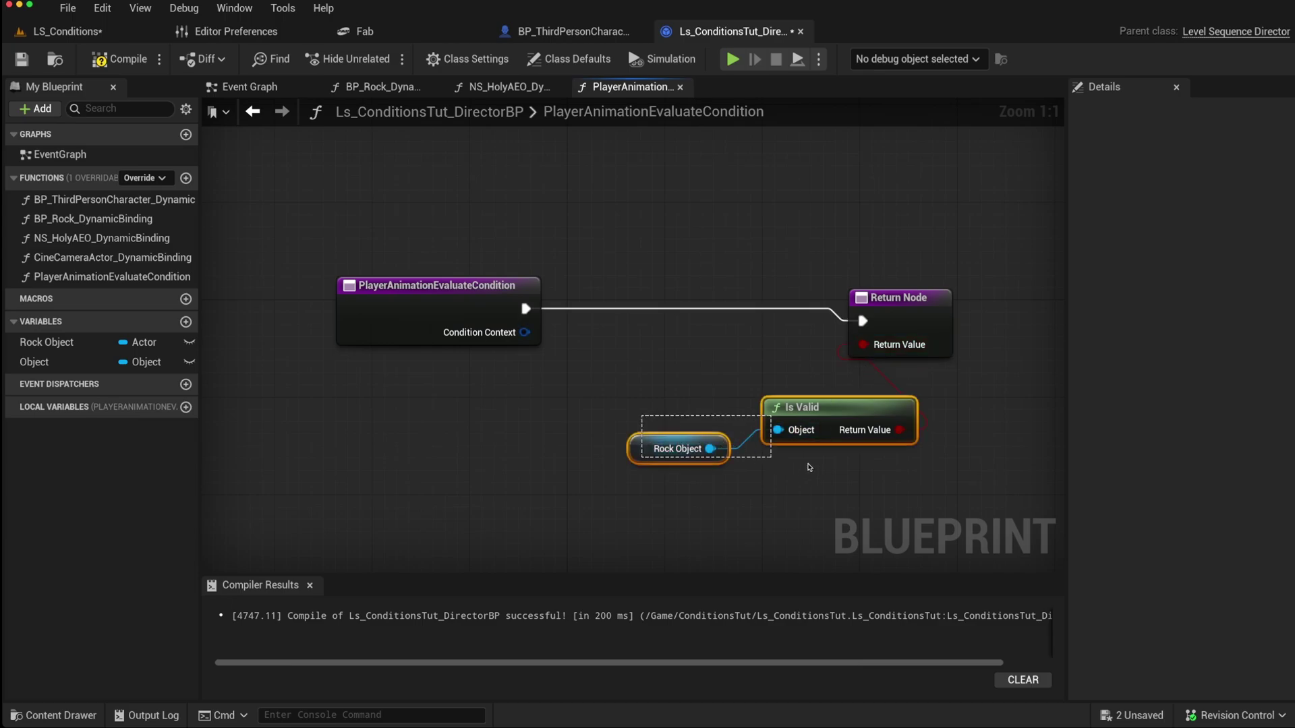
left_click_drag(793, 408, 683, 409)
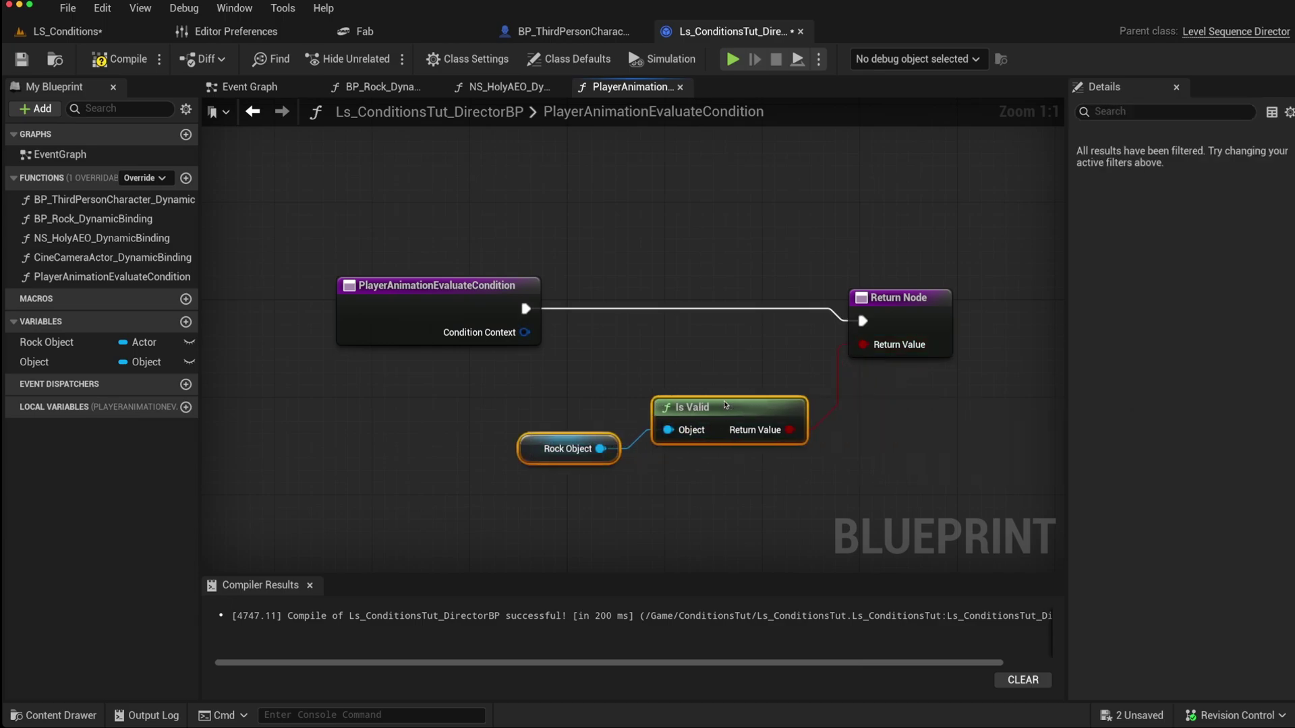
right_click_drag(467, 396, 521, 382)
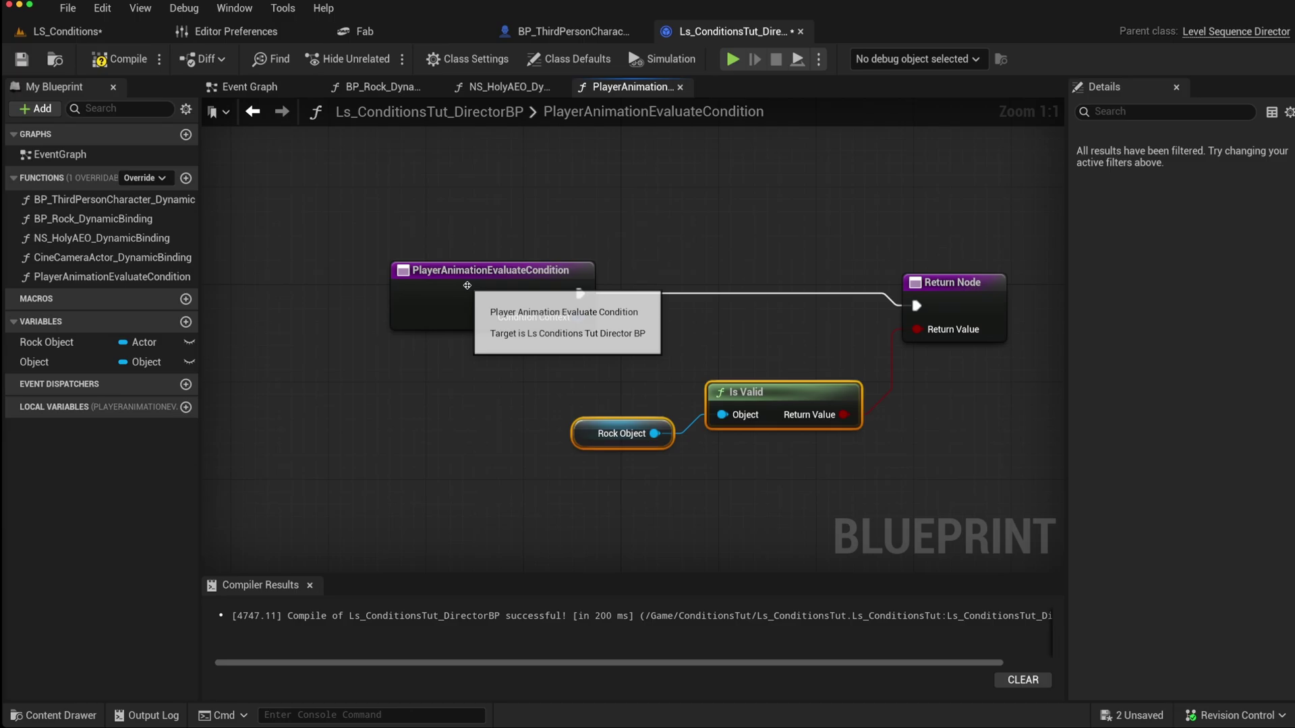
left_click_drag(448, 277, 246, 261)
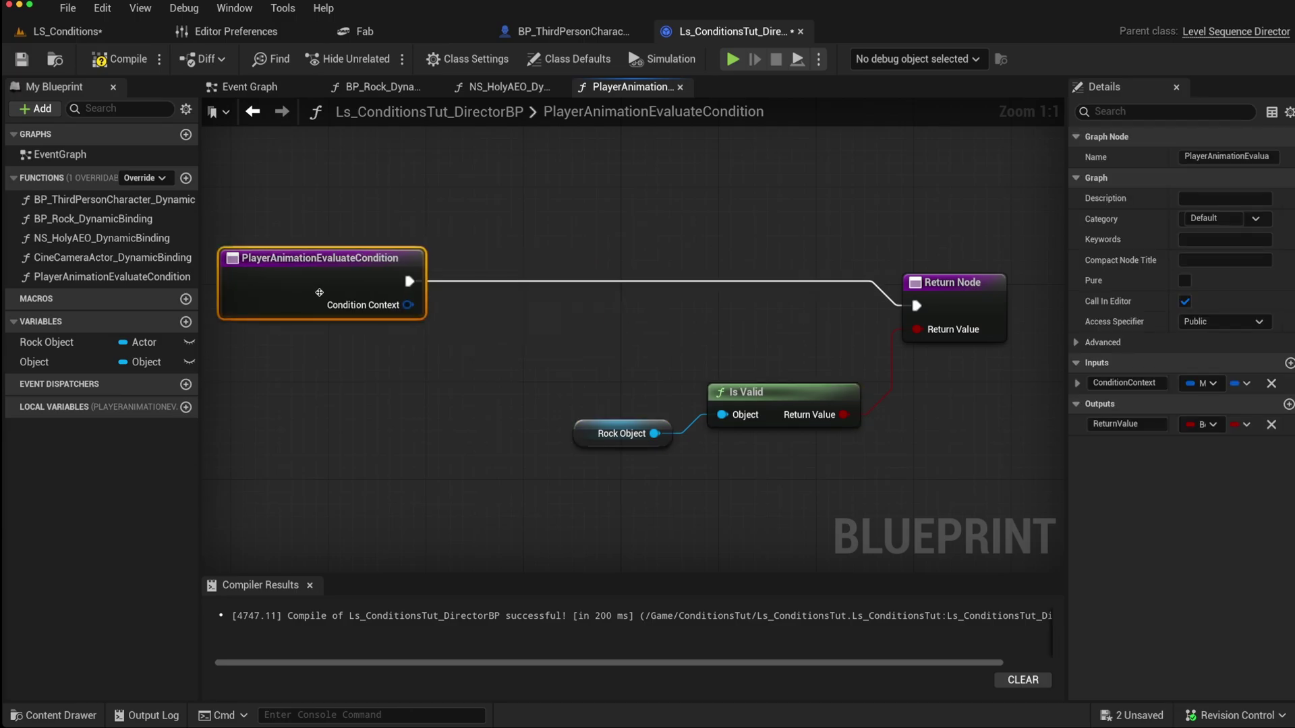
left_click_drag(404, 305, 325, 334)
type("break")
key("Return")
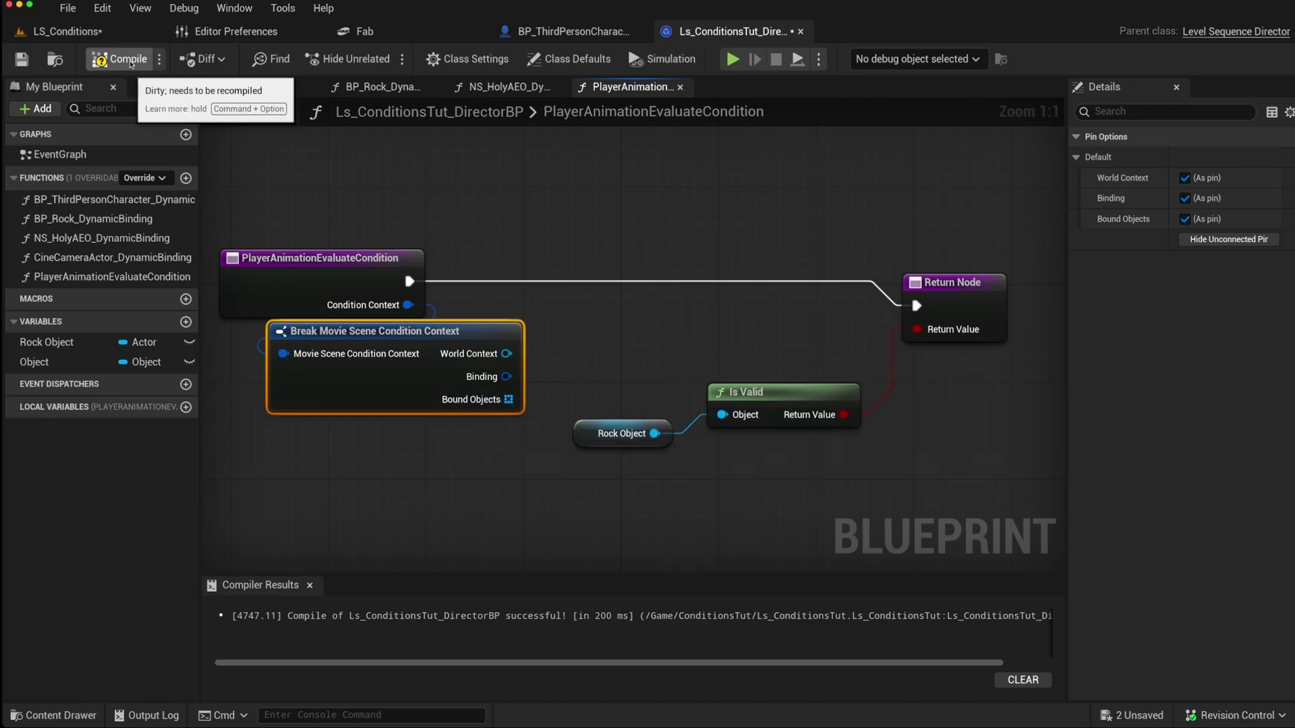
Step: Compile Ls_ConditionsTut_DirectorBP so the Is Valid condition graph is applied
left_click(135, 62)
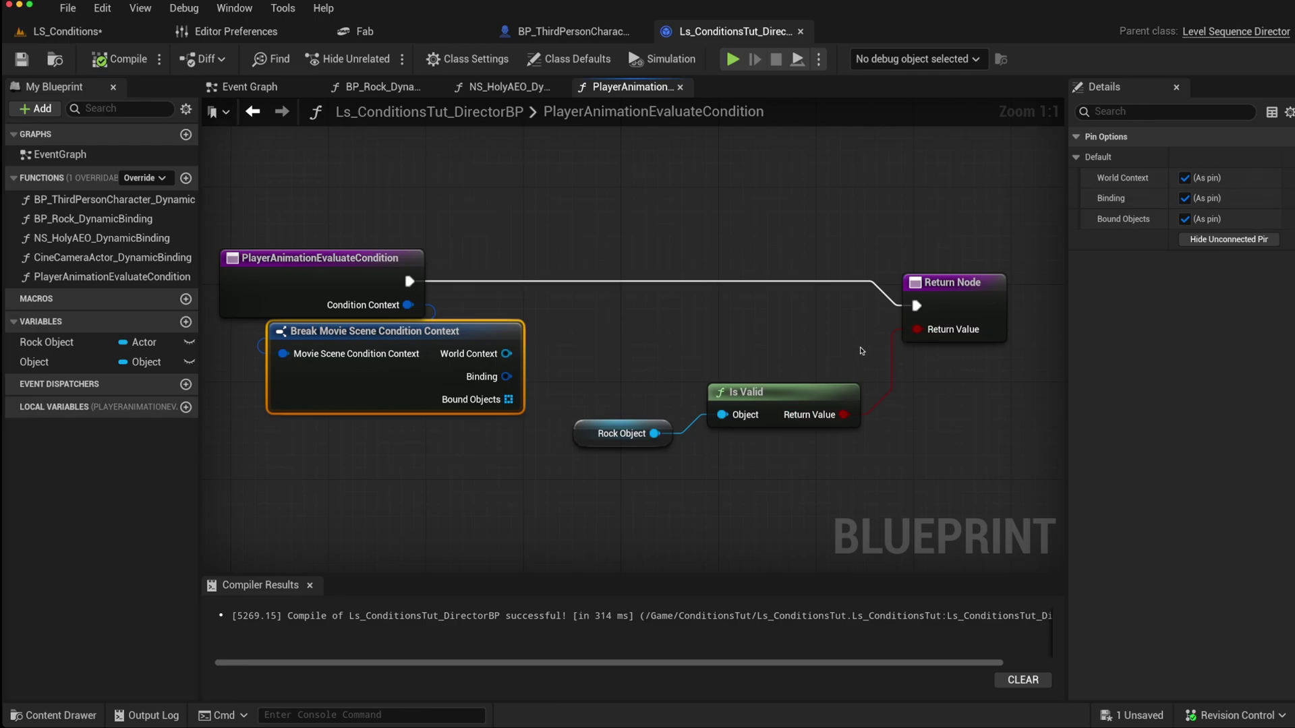
Step: In LS_Conditions, view the Animation section's condition: PlayerAnimationEvaluateCondition, Global scope, checked Once
left_click(66, 31)
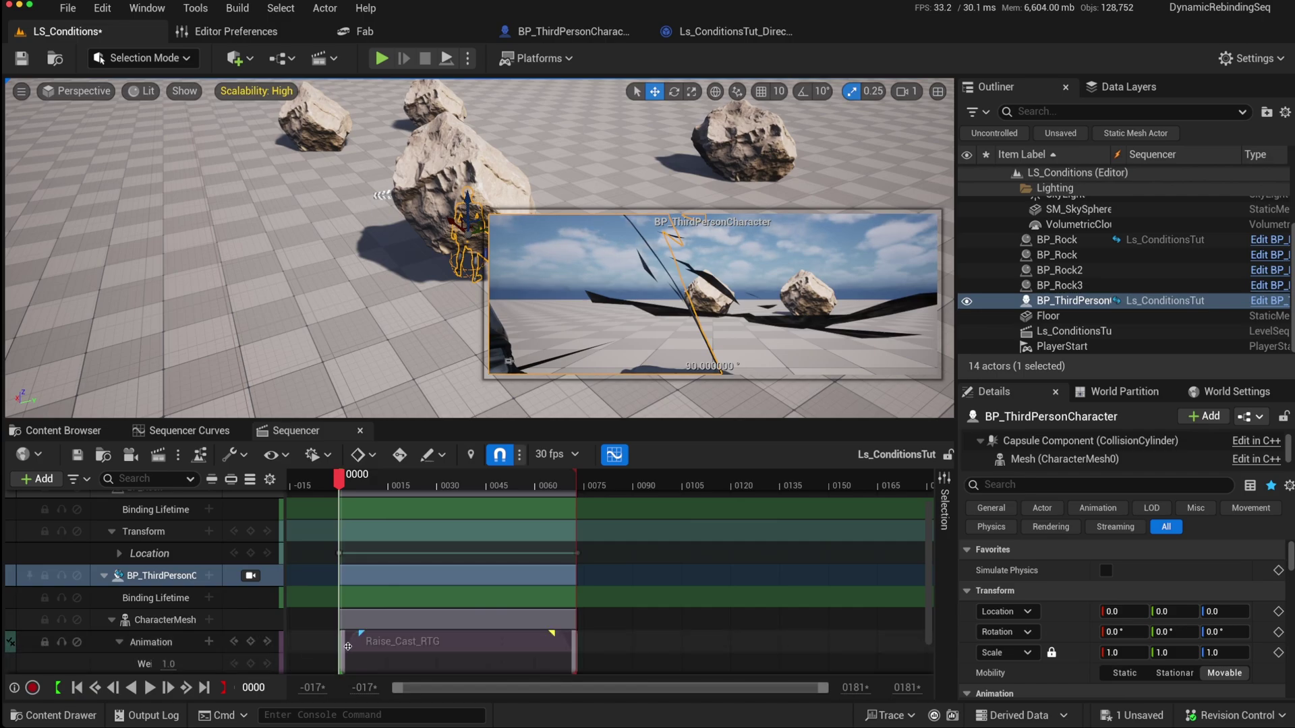
right_click(155, 644)
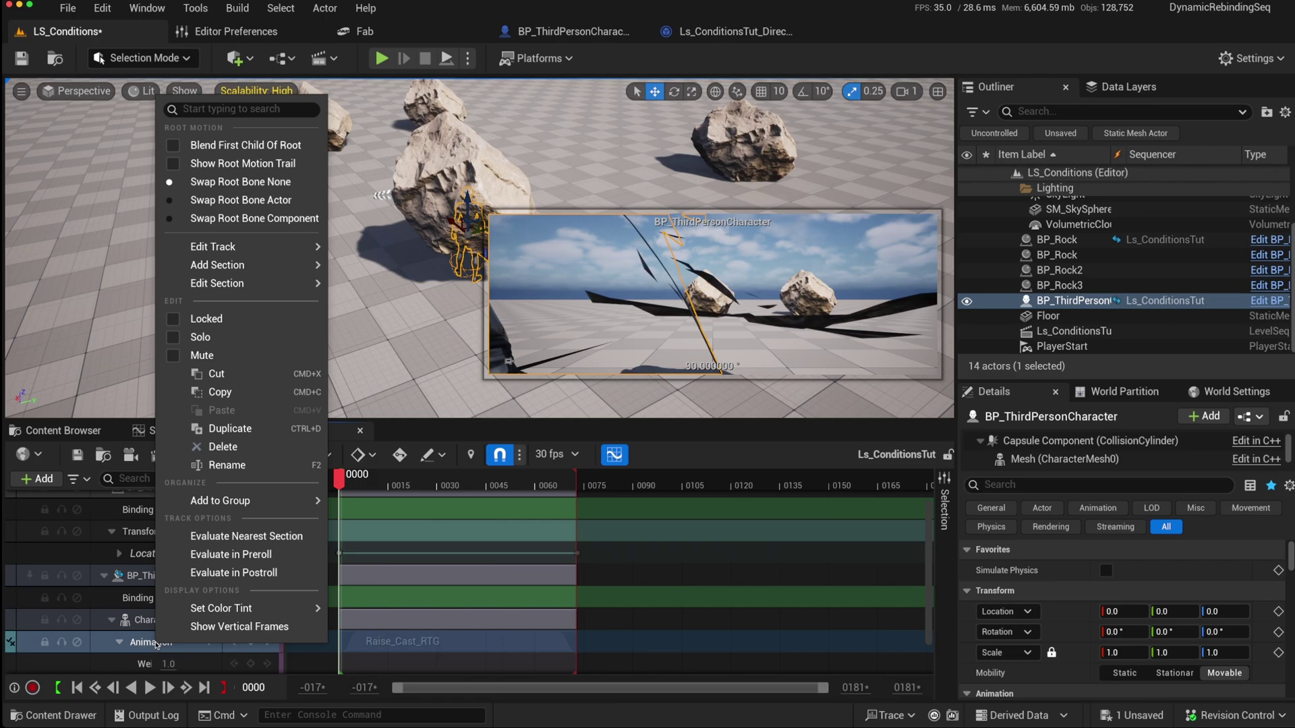
mouse_move(262, 292)
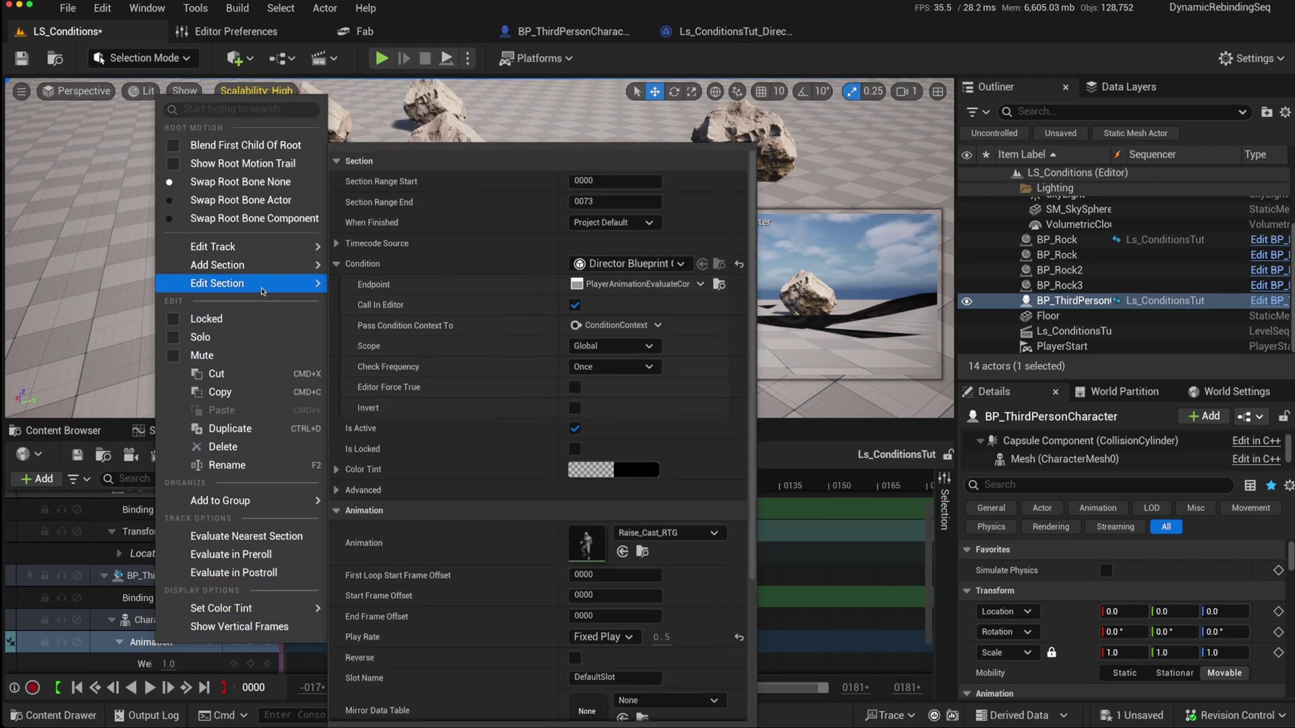
mouse_move(263, 248)
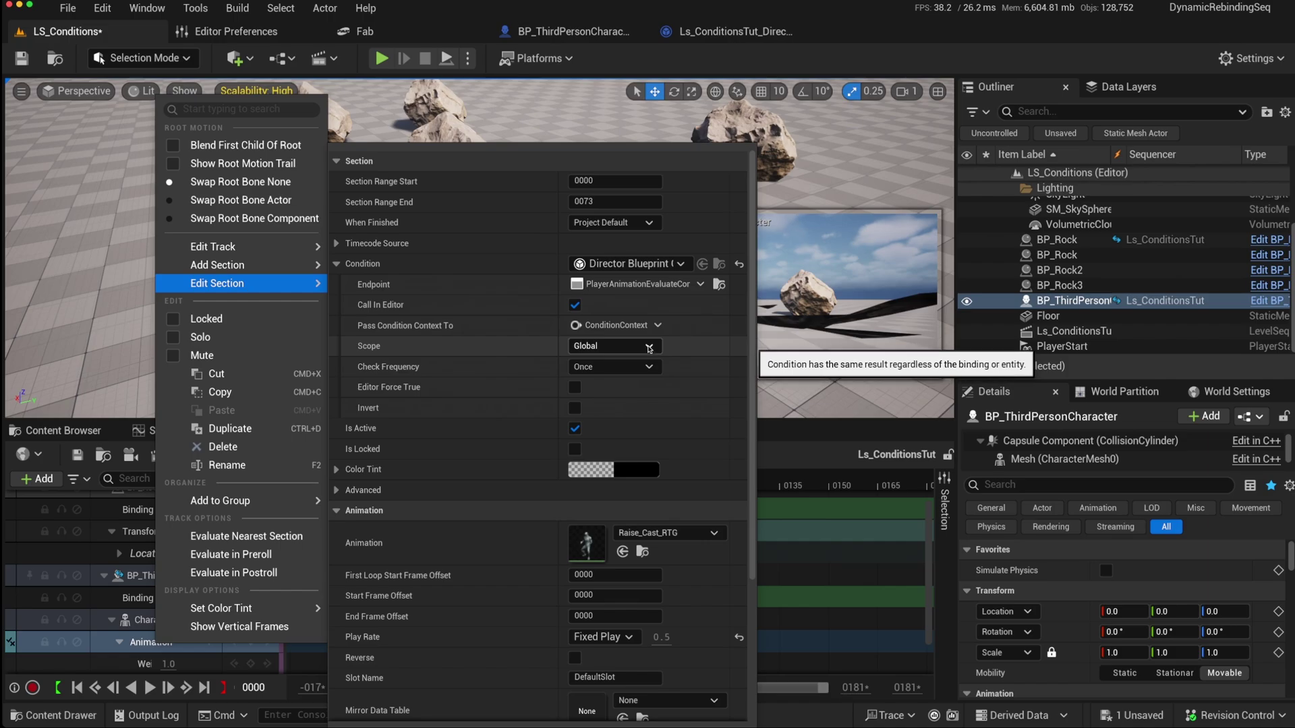
left_click(649, 348)
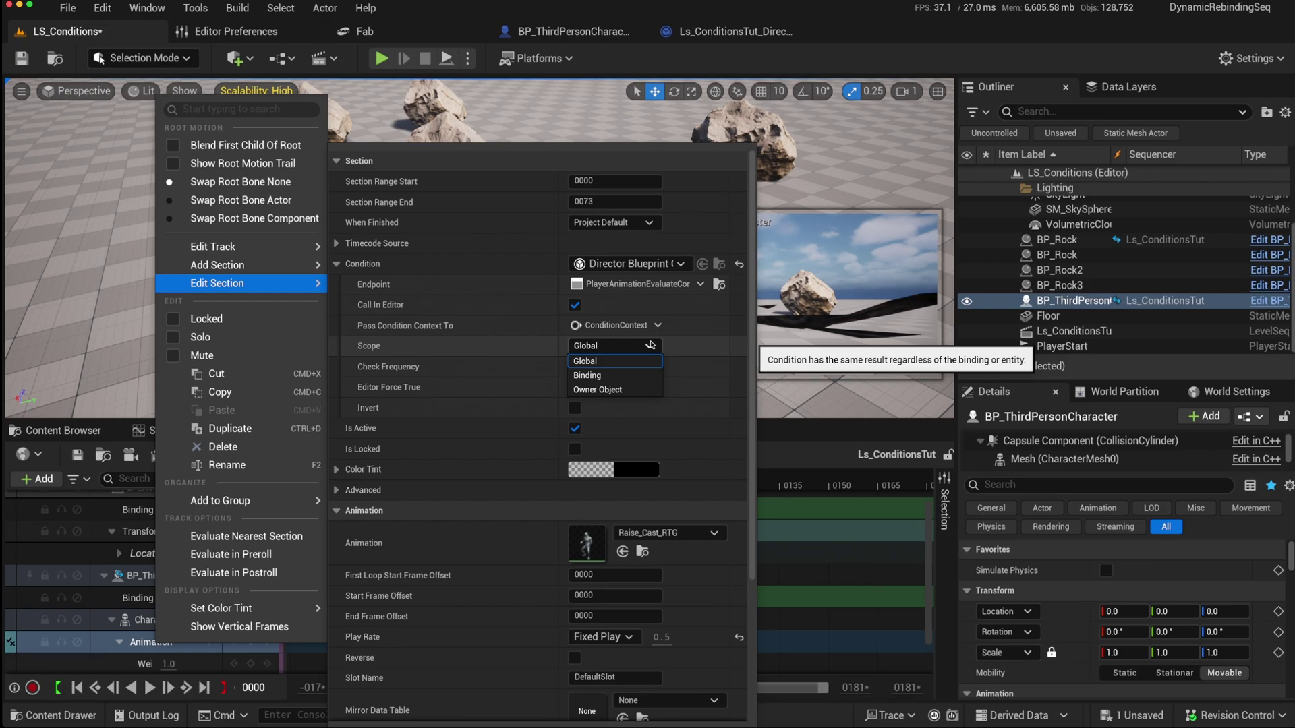
left_click(627, 361)
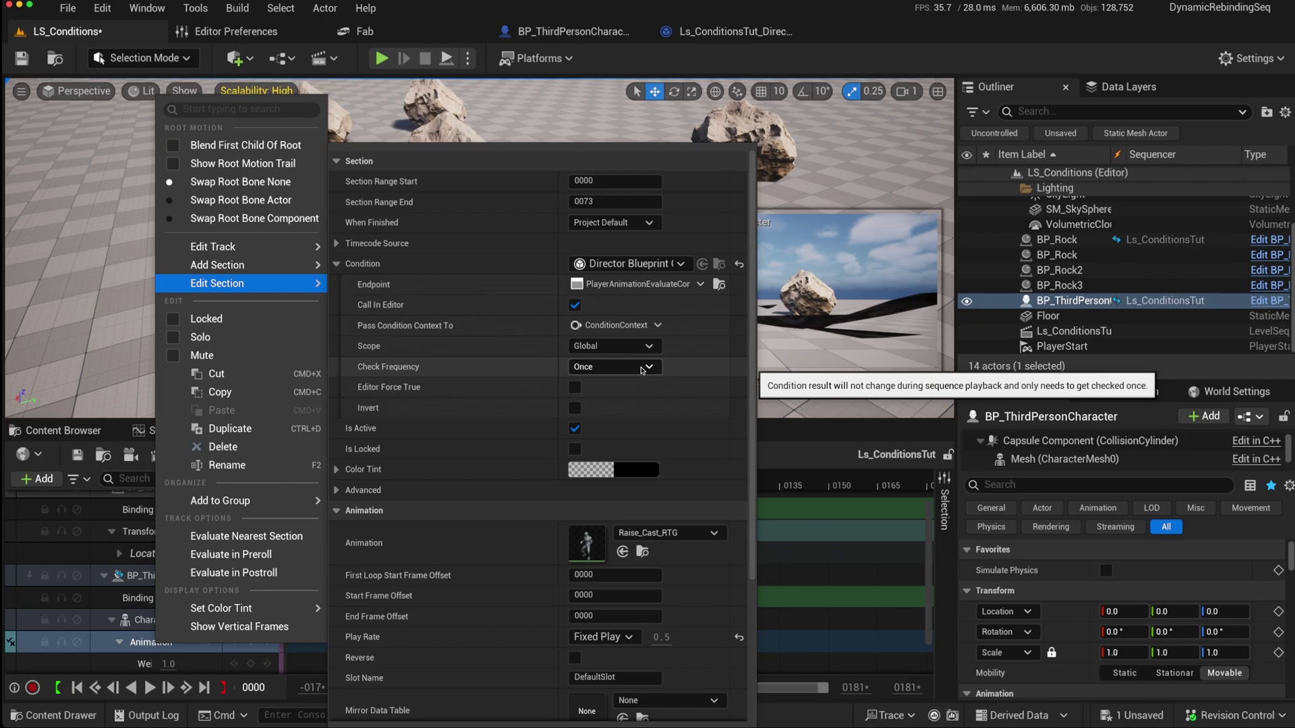
left_click(634, 367)
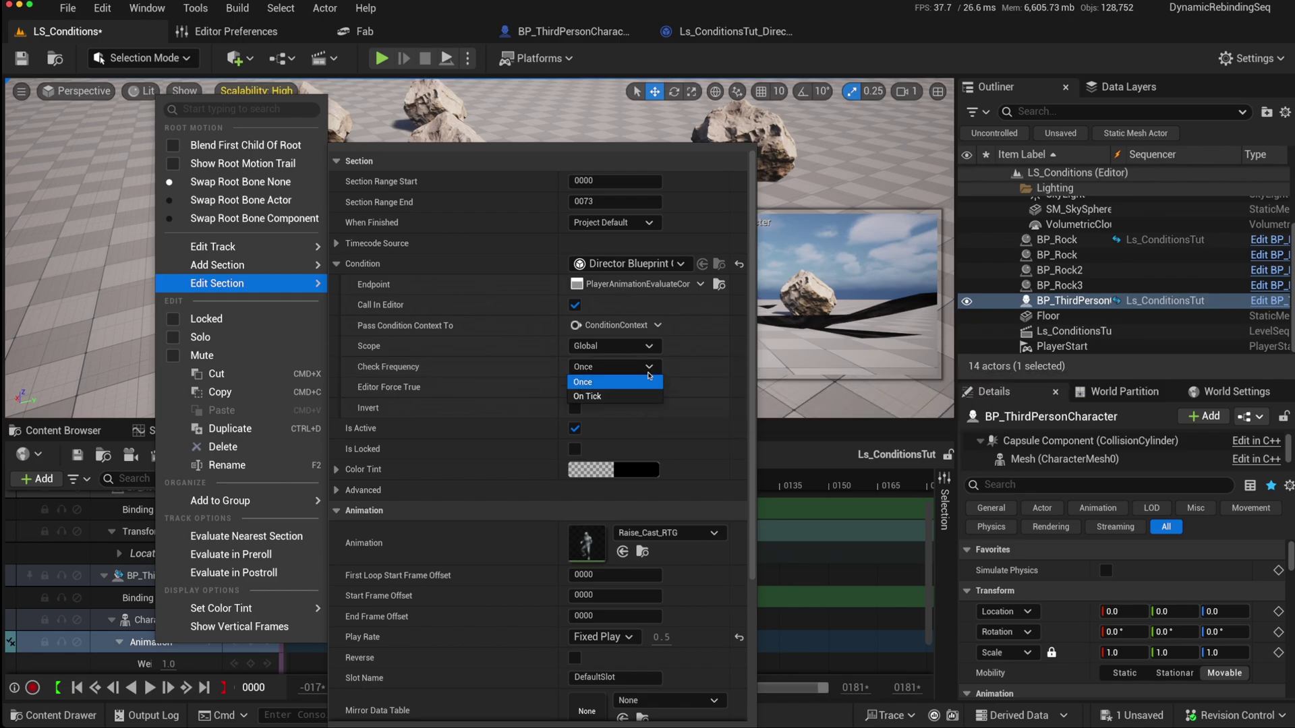
left_click(635, 382)
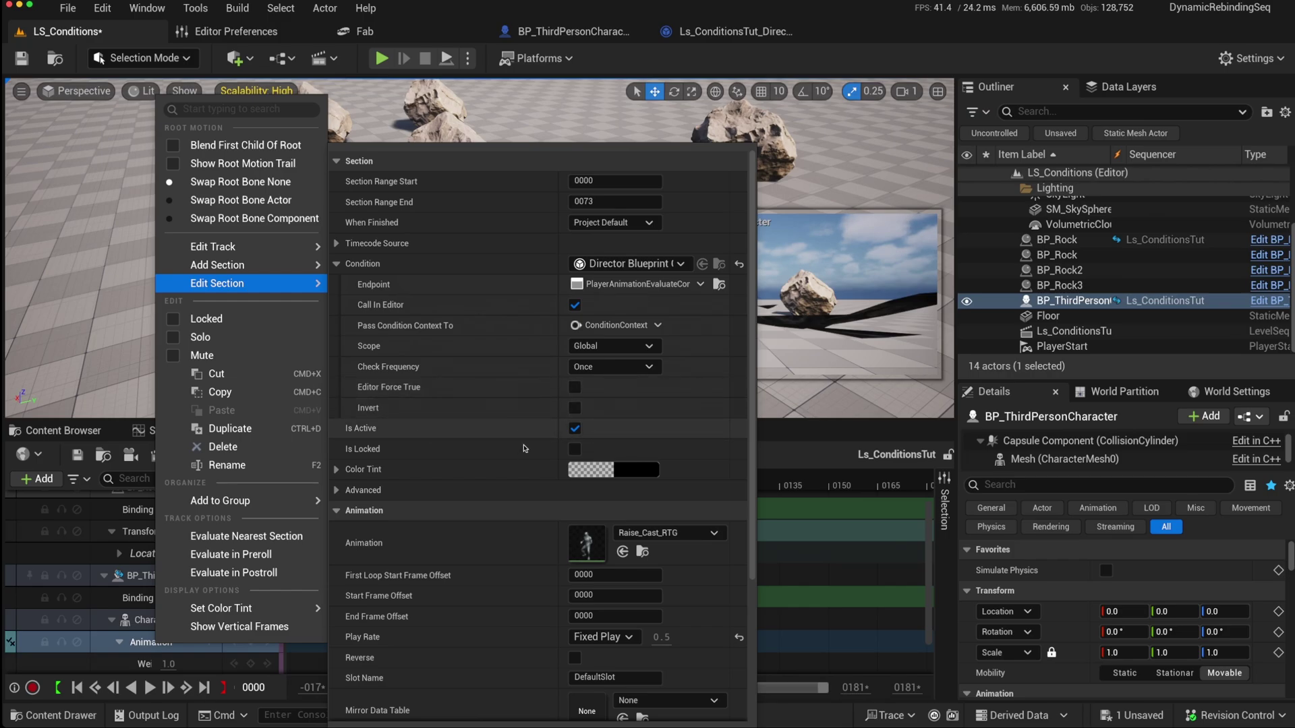
Step: Save the level sequence and close Sequencer
left_click(79, 458)
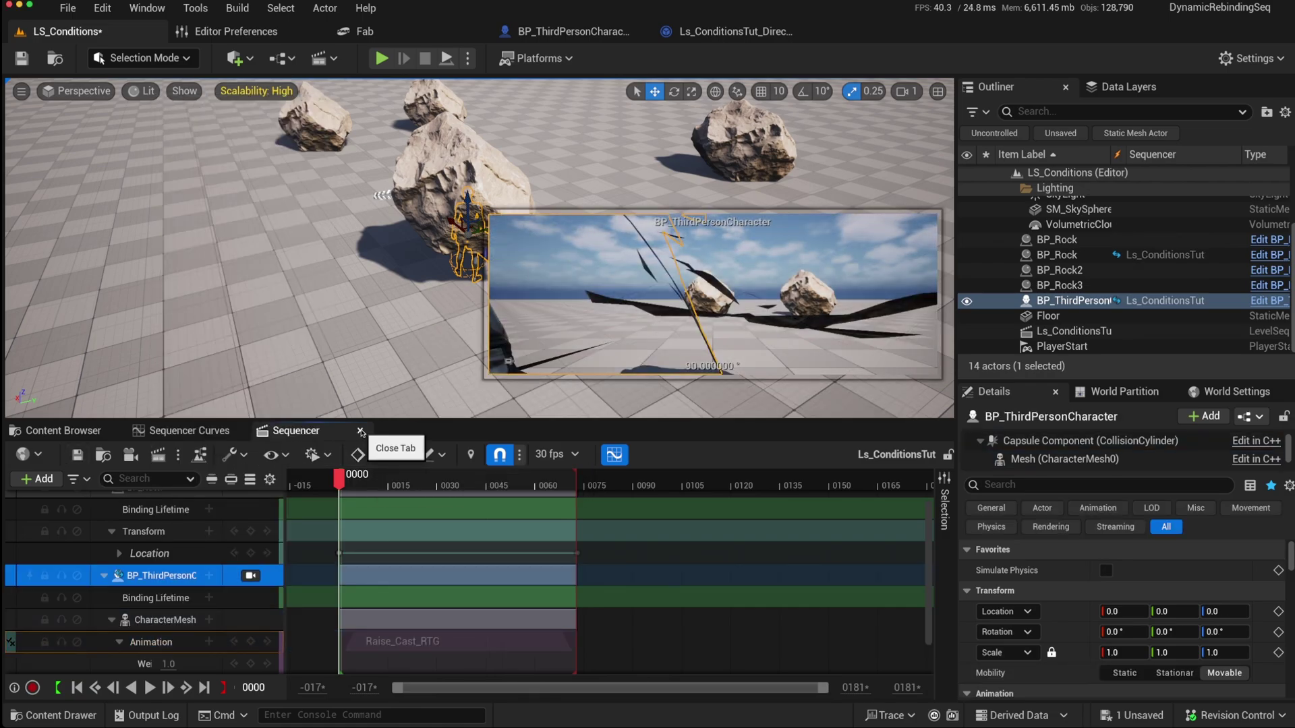
left_click(362, 433)
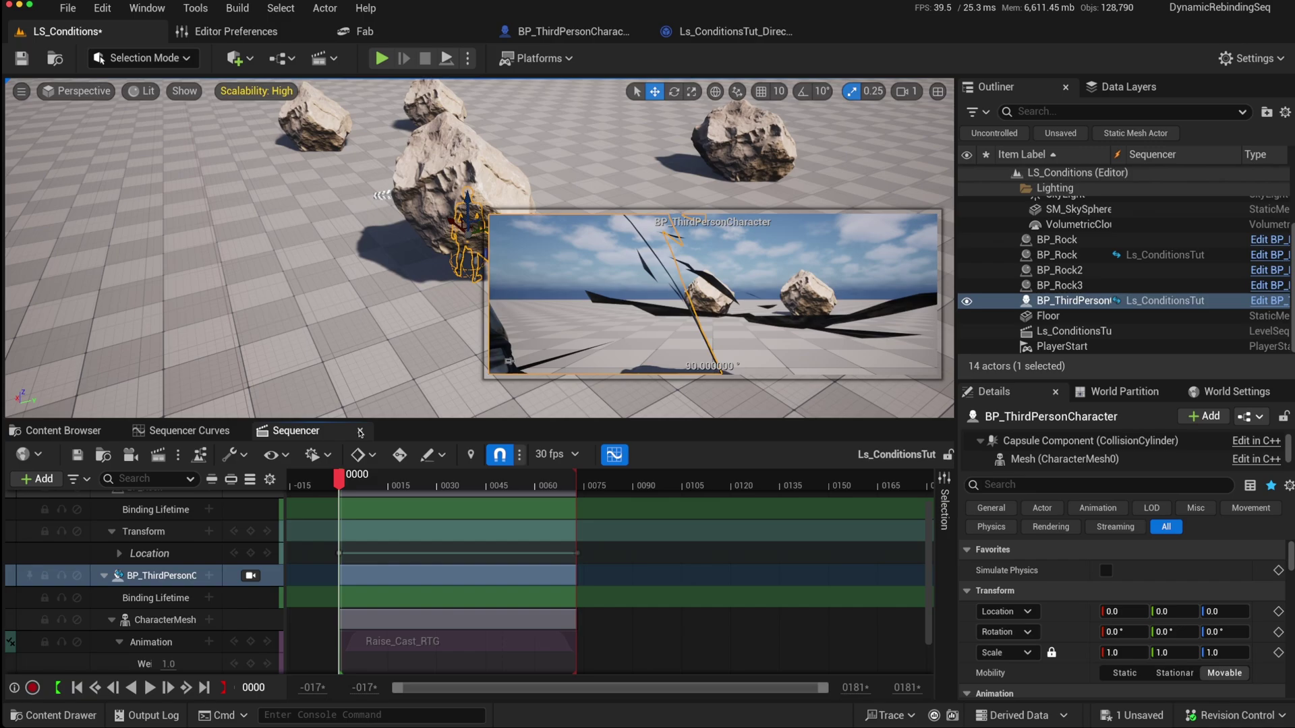
left_click(360, 431)
left_click(517, 333)
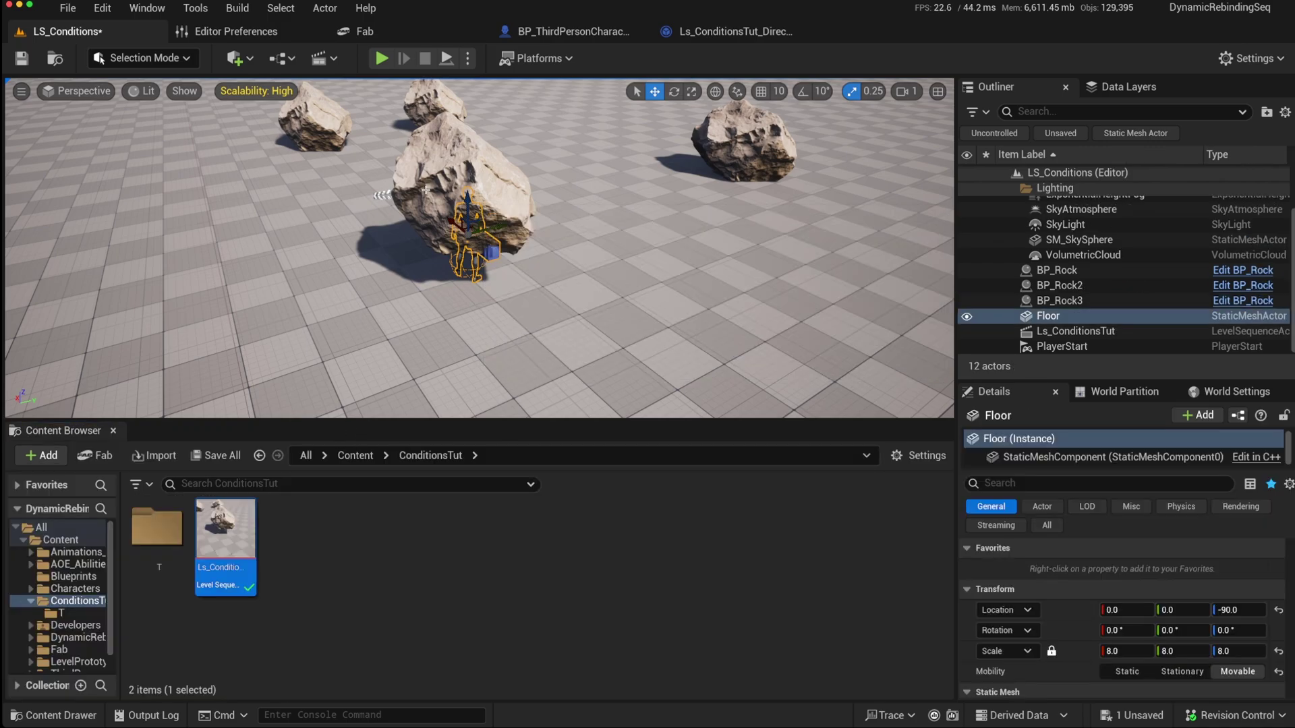
Step: Play-test the level, running the character near the rocks to watch one lift, then stop
left_click(381, 58)
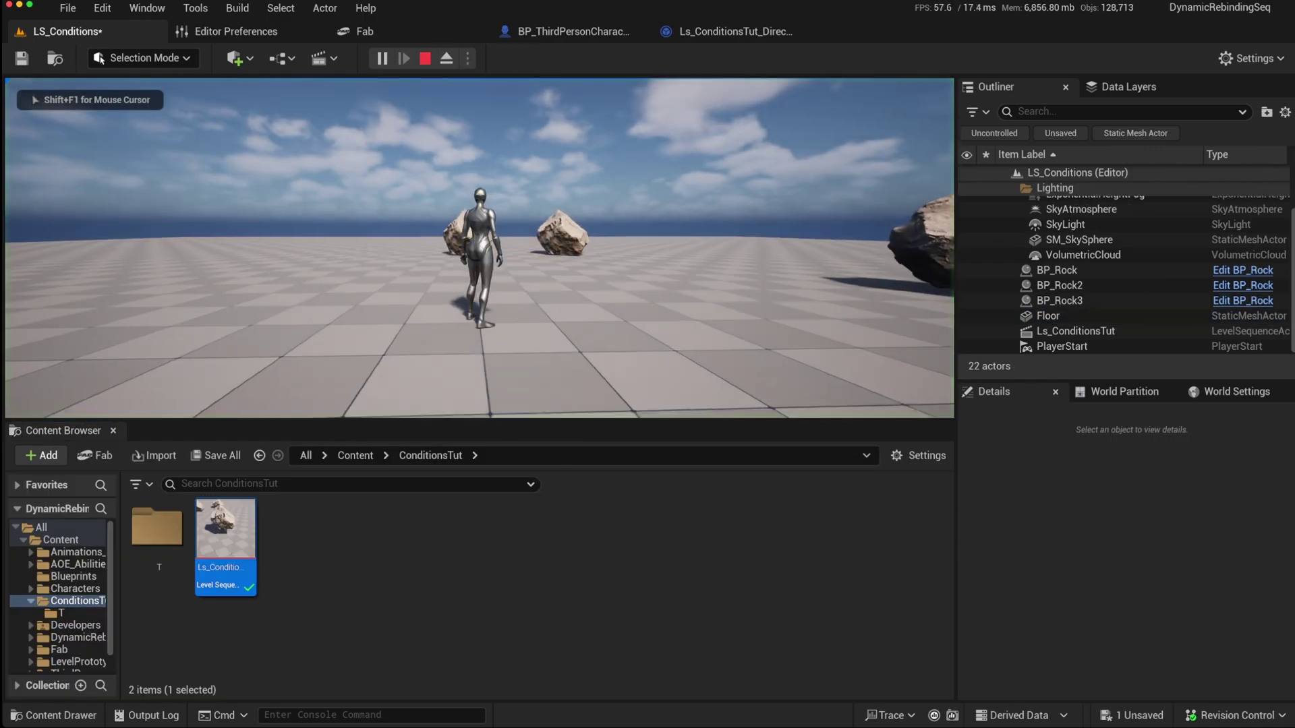
key("w")
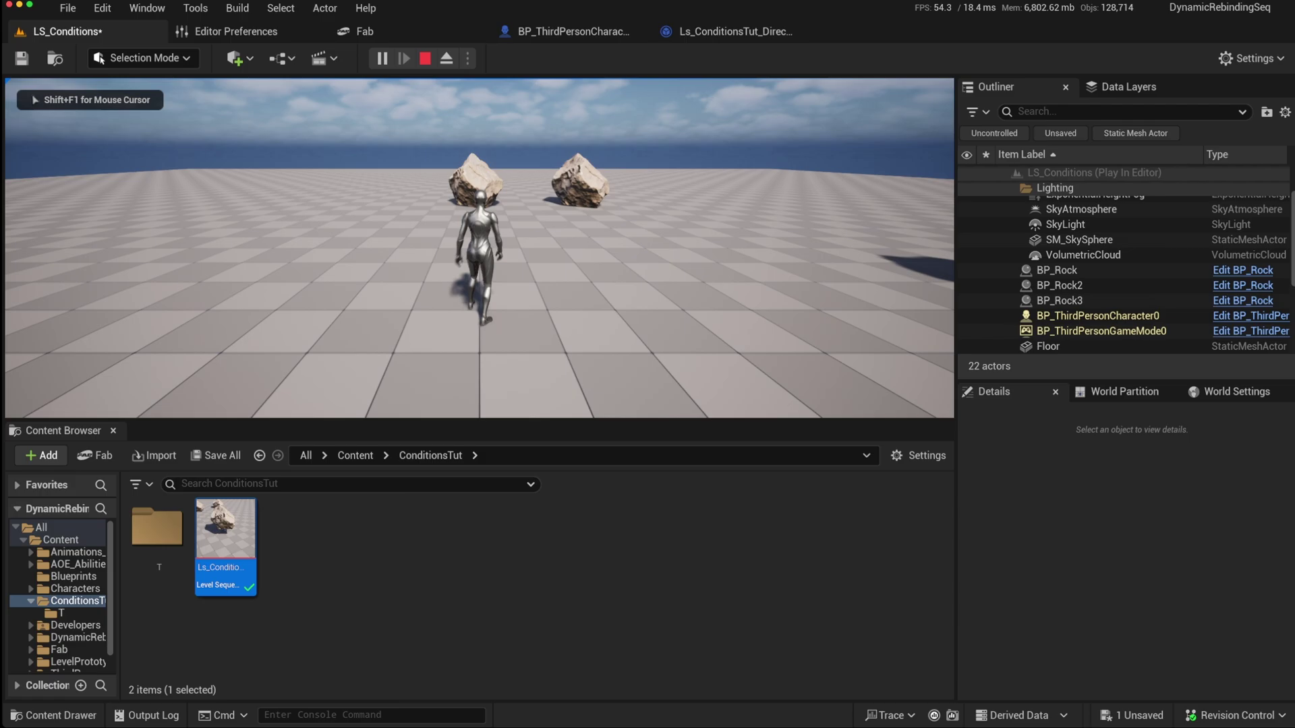
key("w")
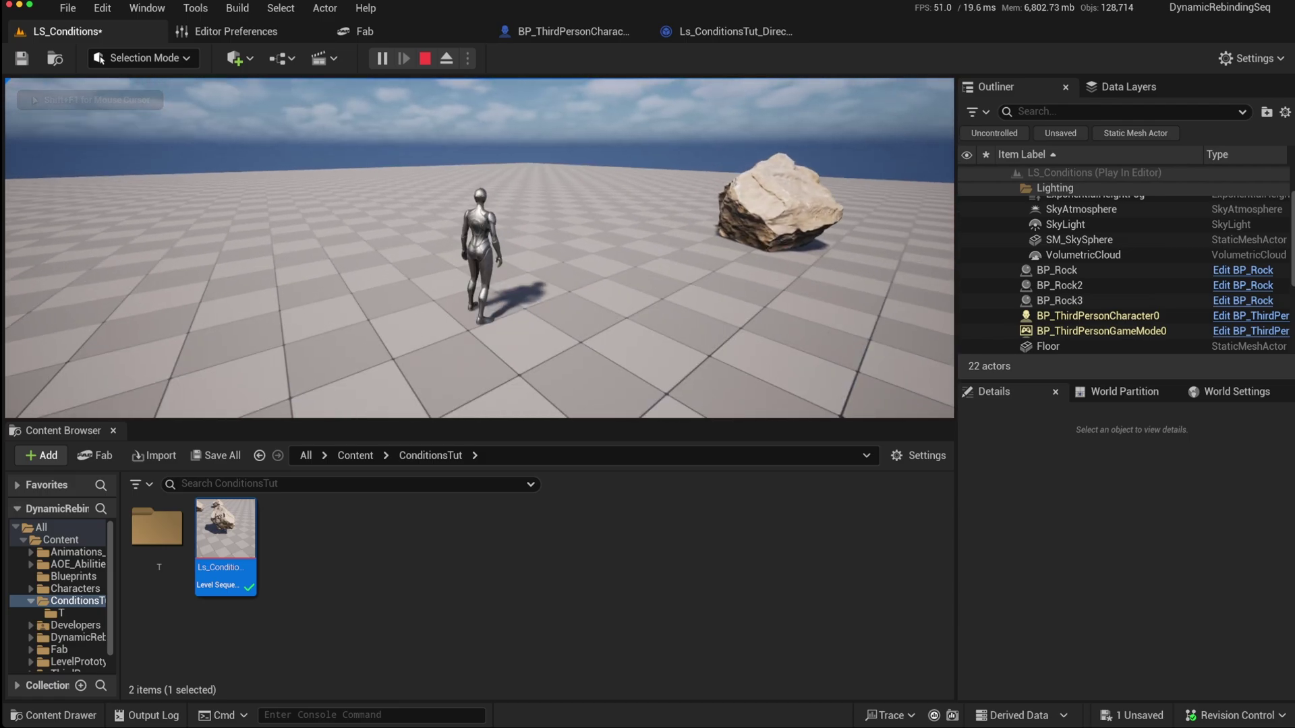
key("s")
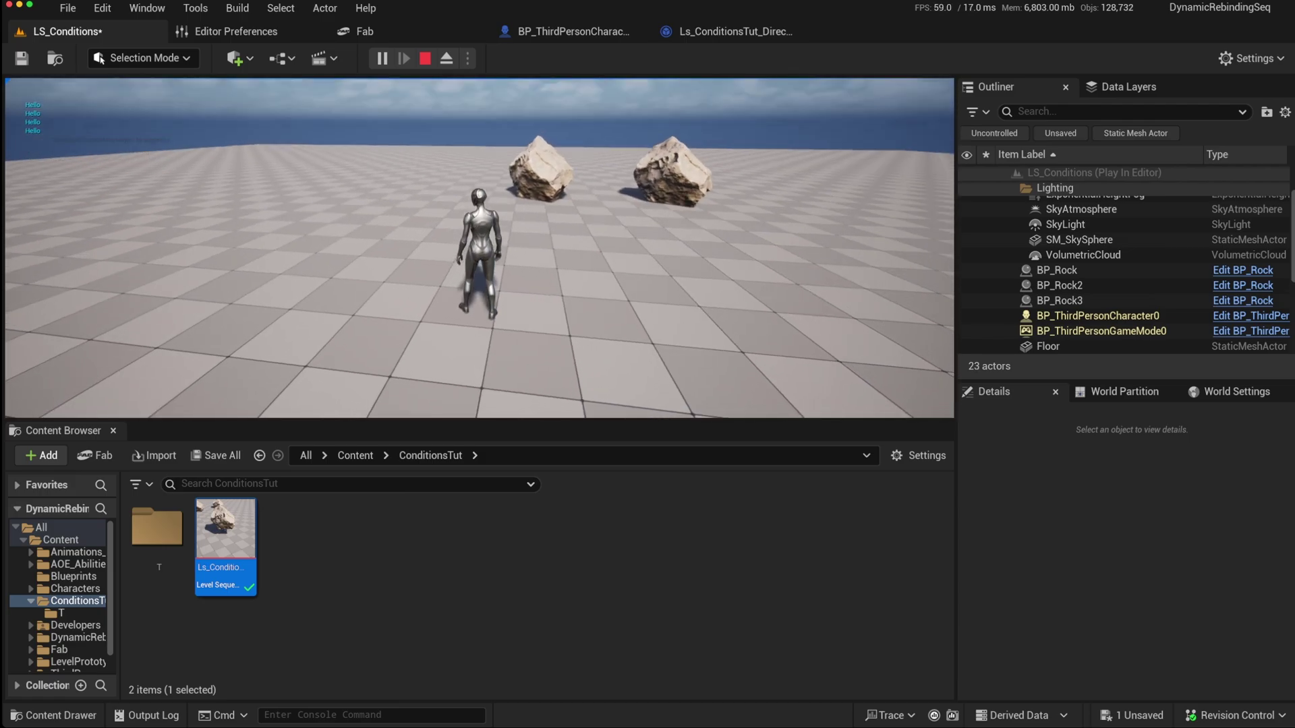
key("w")
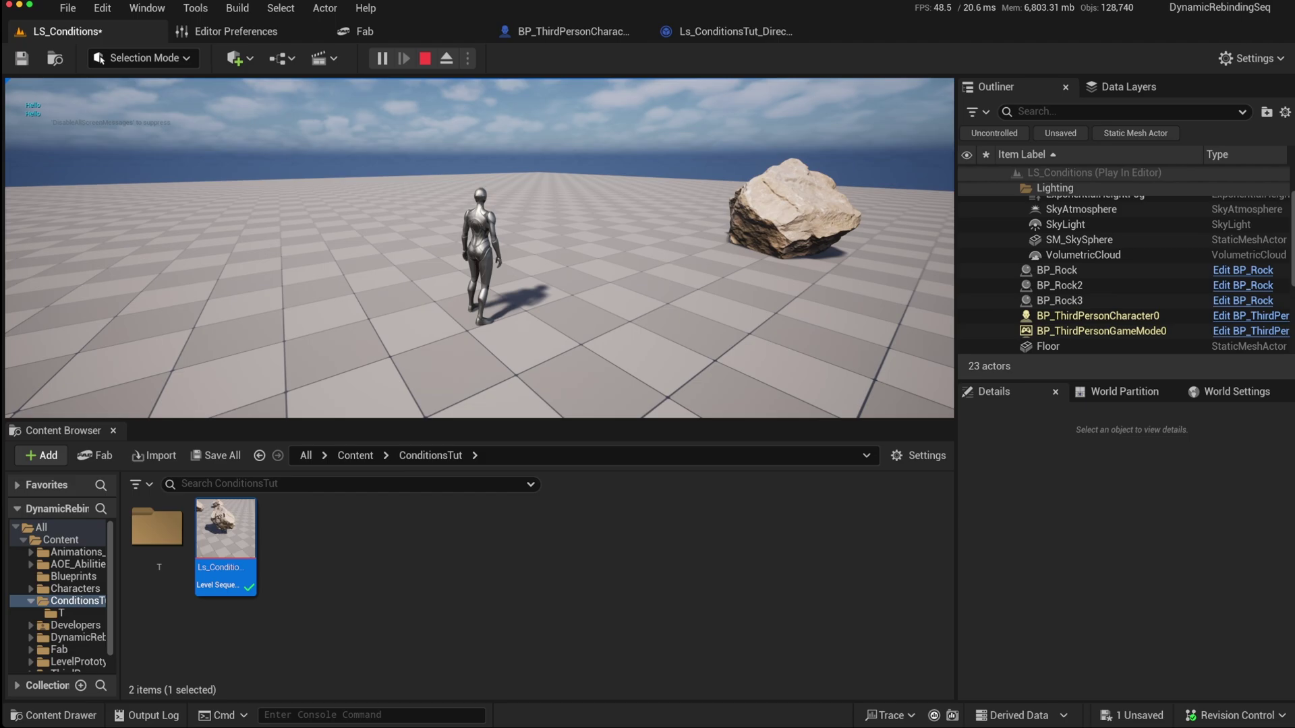
key("w")
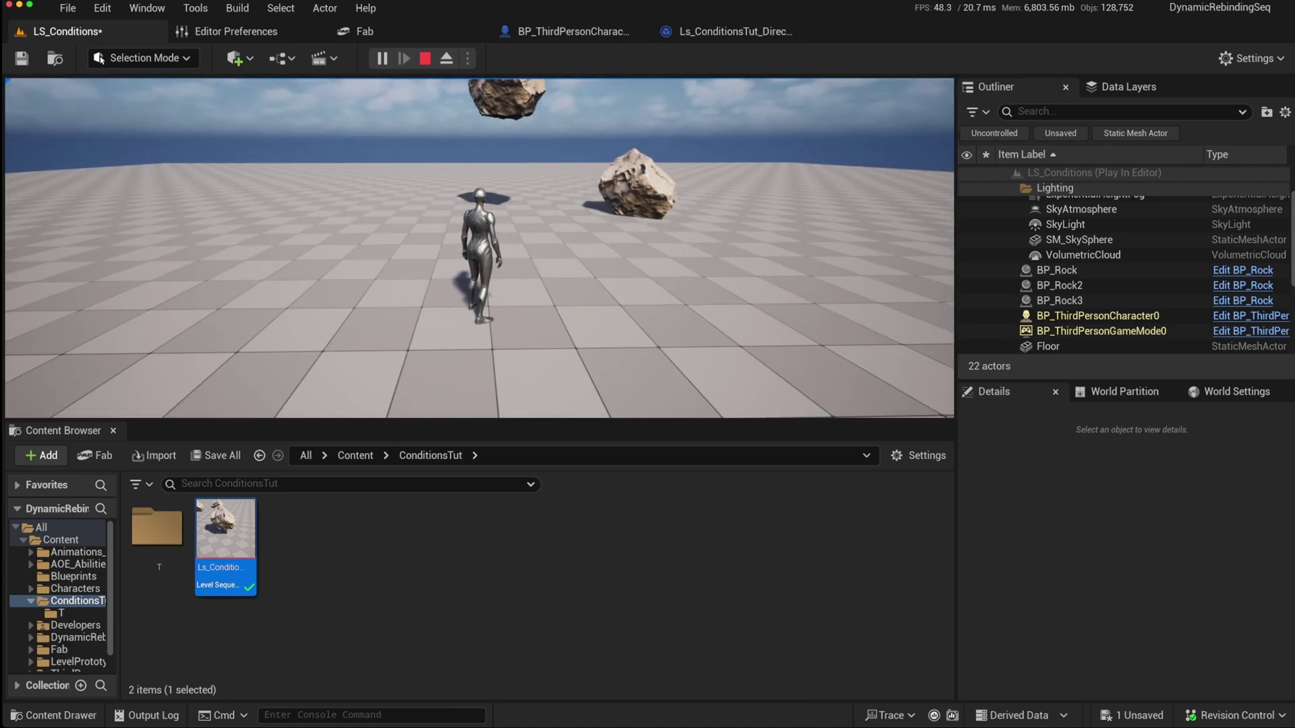
key("Escape")
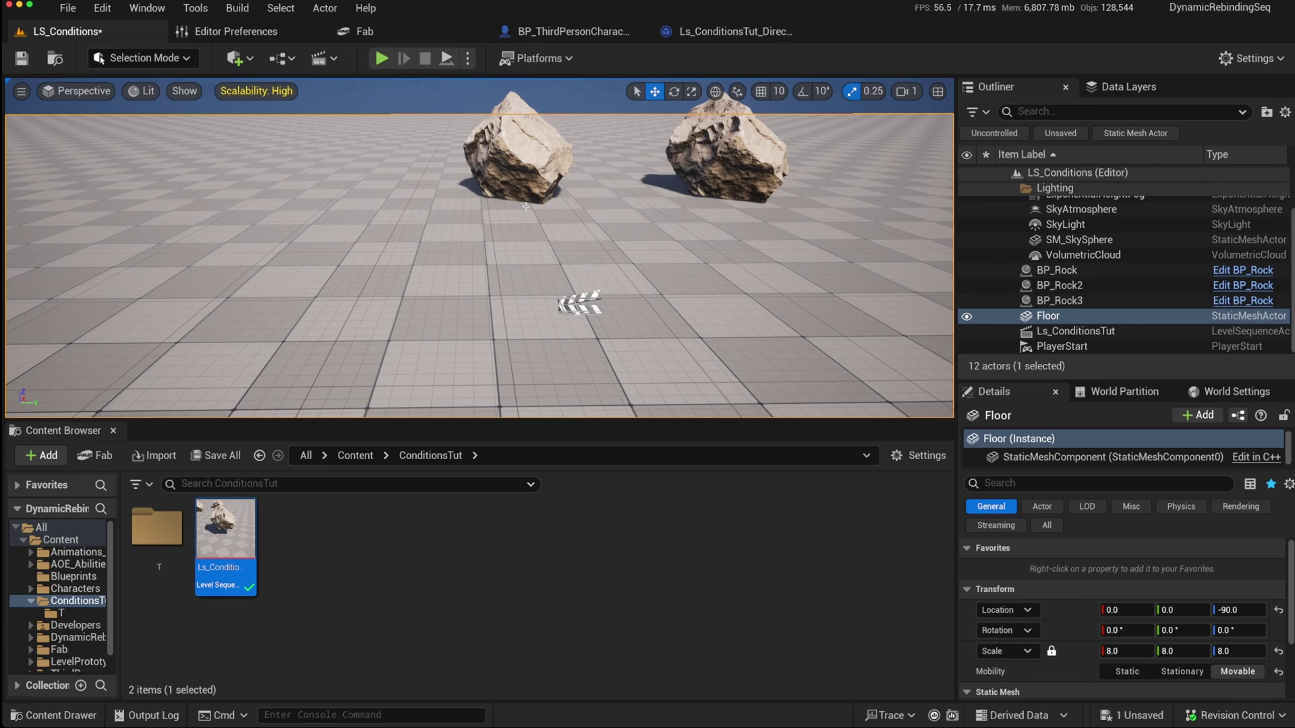
Step: Open Ls_ConditionsTut and inspect options for the Animation track and BP_Rock binding
double_click(224, 530)
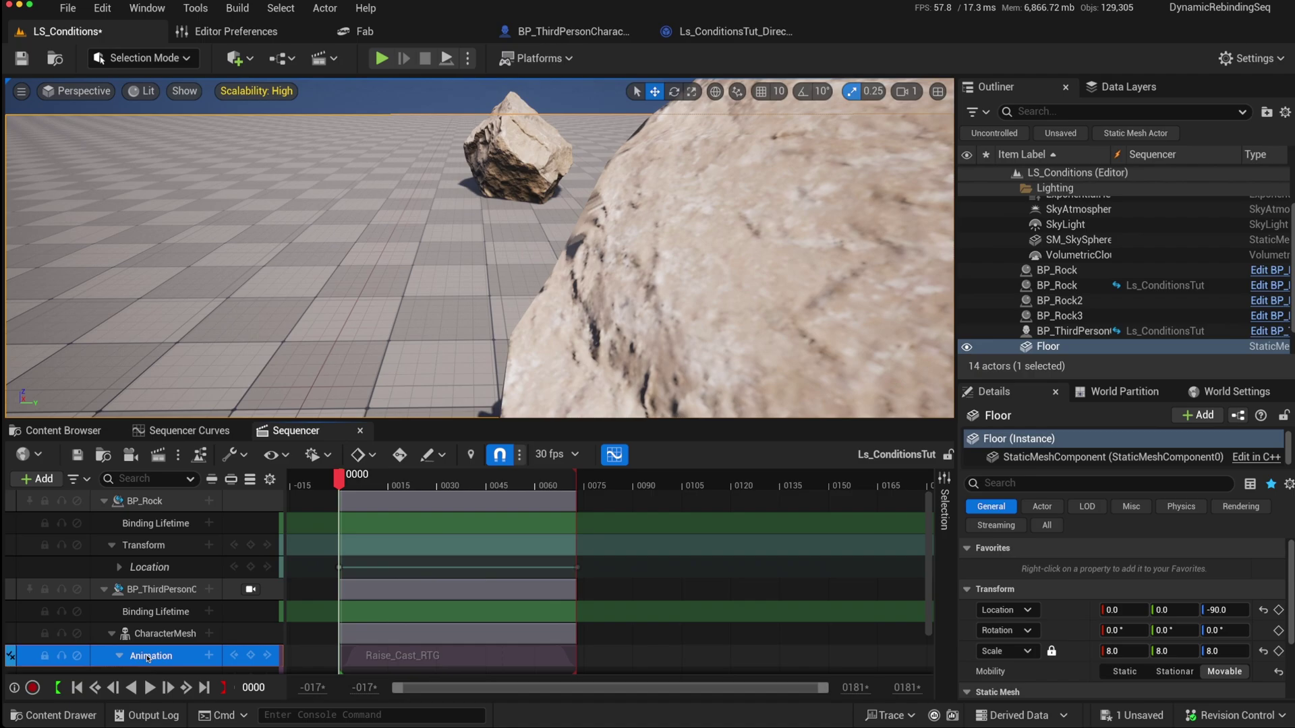
left_click(146, 656)
right_click(146, 656)
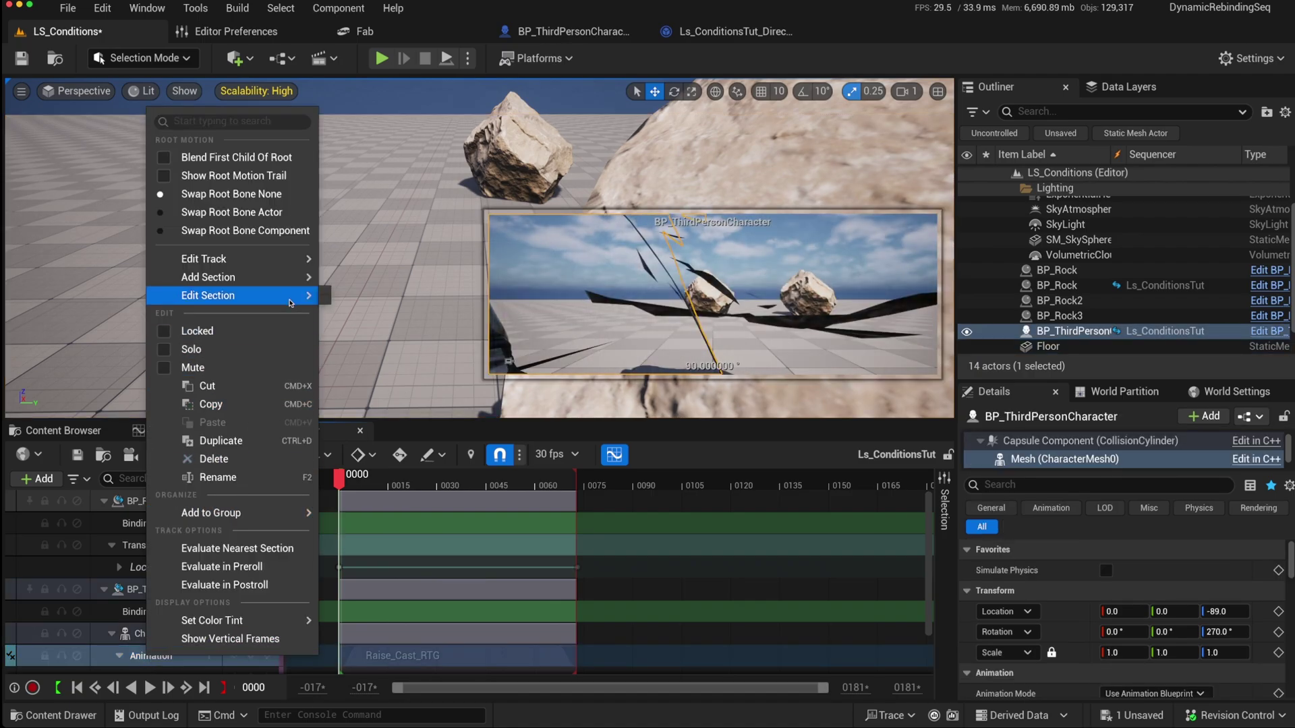
mouse_move(223, 295)
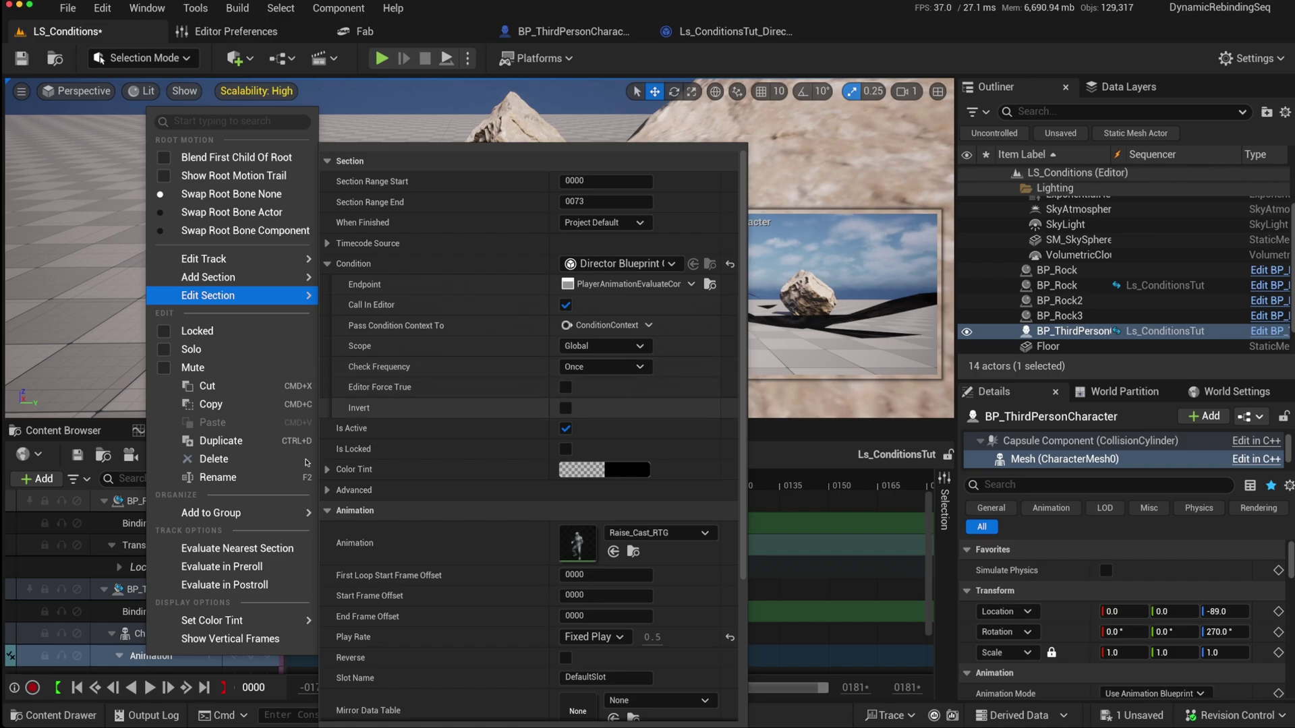
left_click(116, 502)
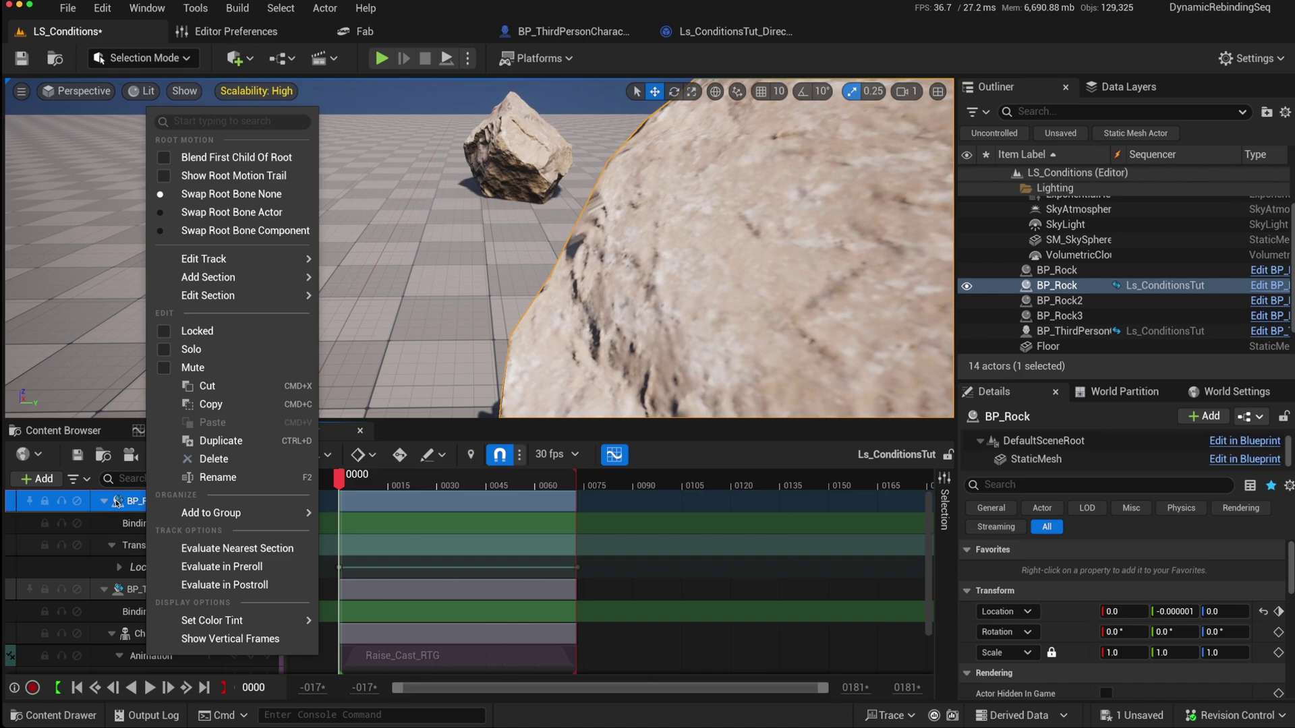
right_click(116, 503)
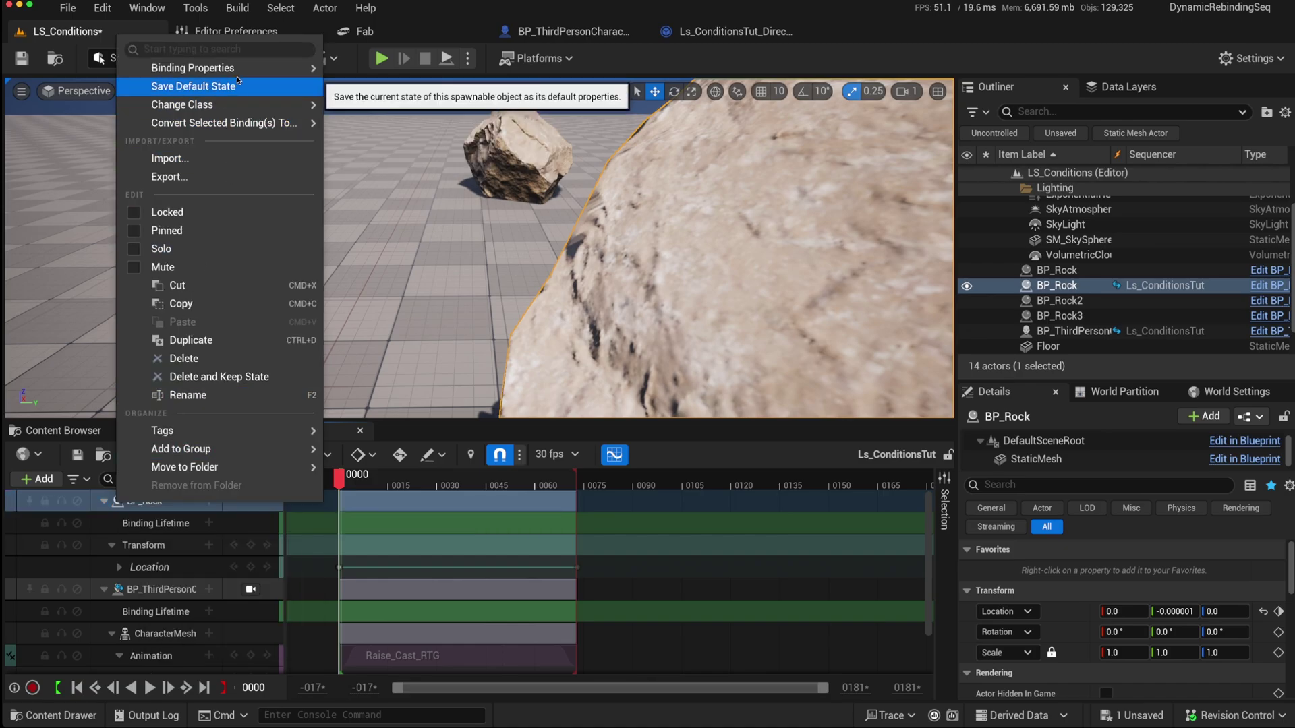
mouse_move(240, 70)
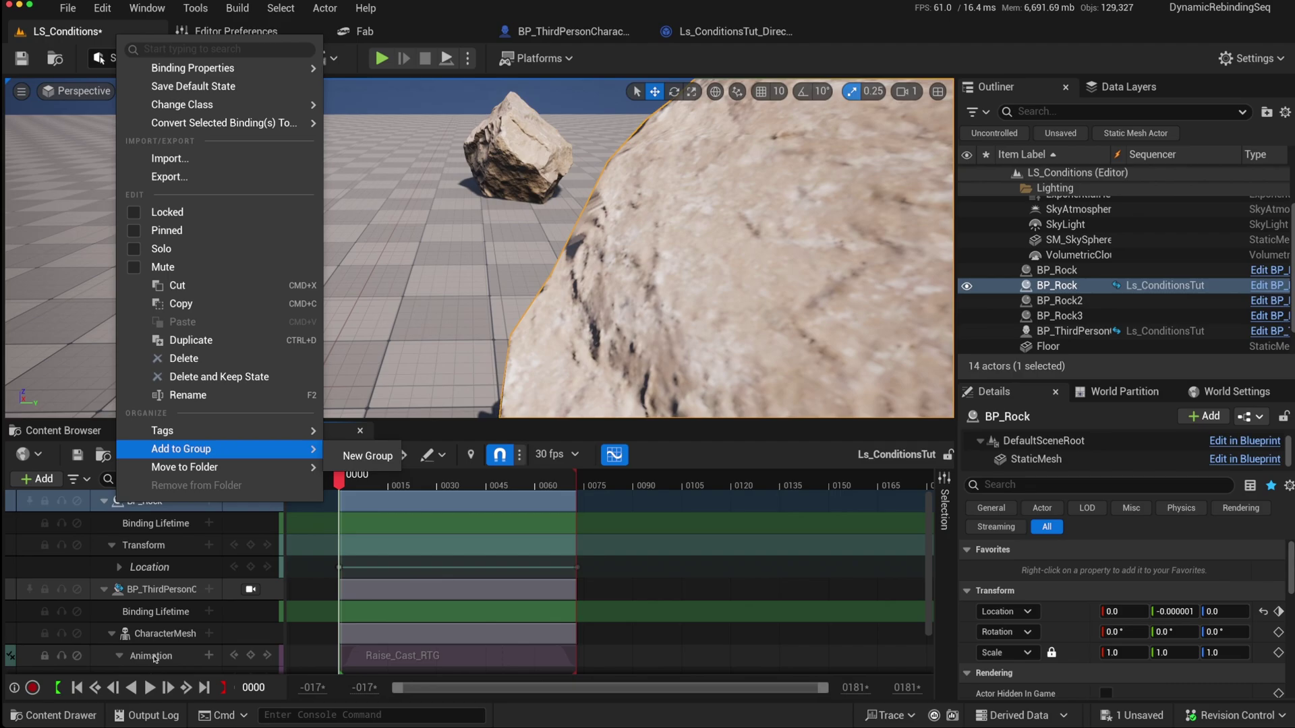
Step: Set the Raise_Cast_RTG section's Check Frequency to On Tick, then save and close the sequence
left_click(152, 656)
right_click(153, 660)
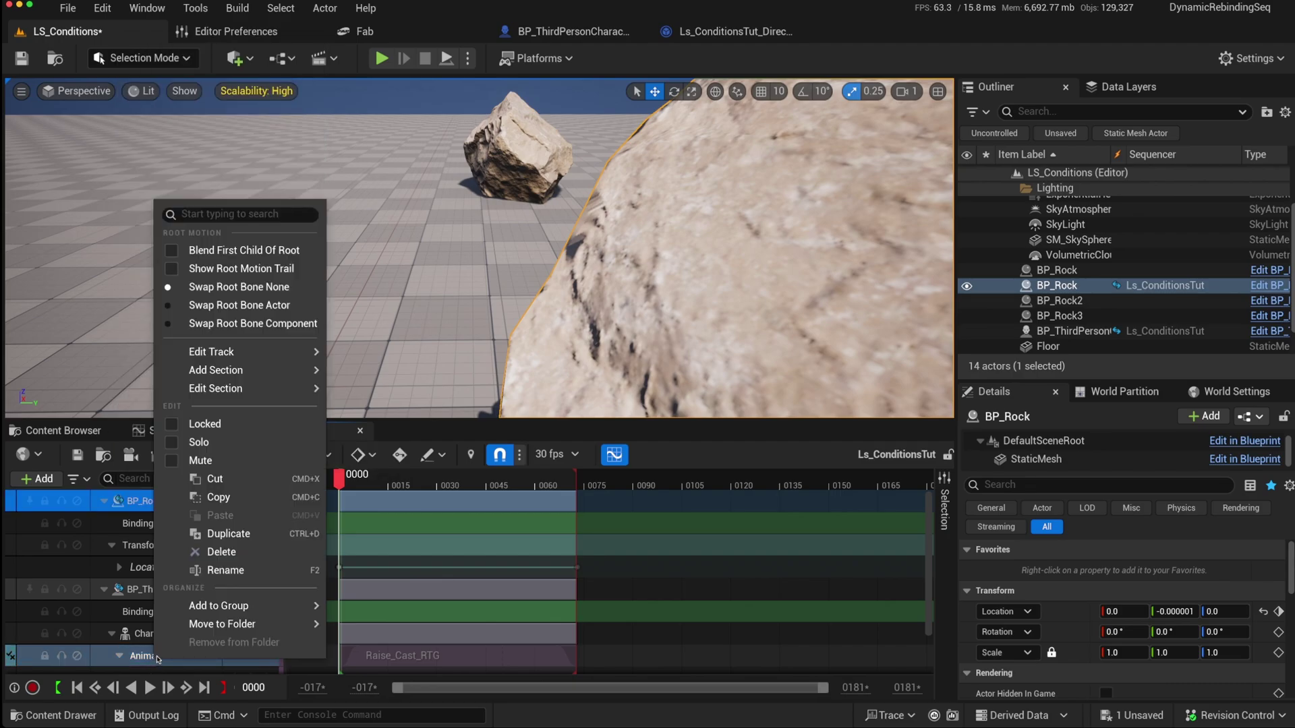
mouse_move(273, 394)
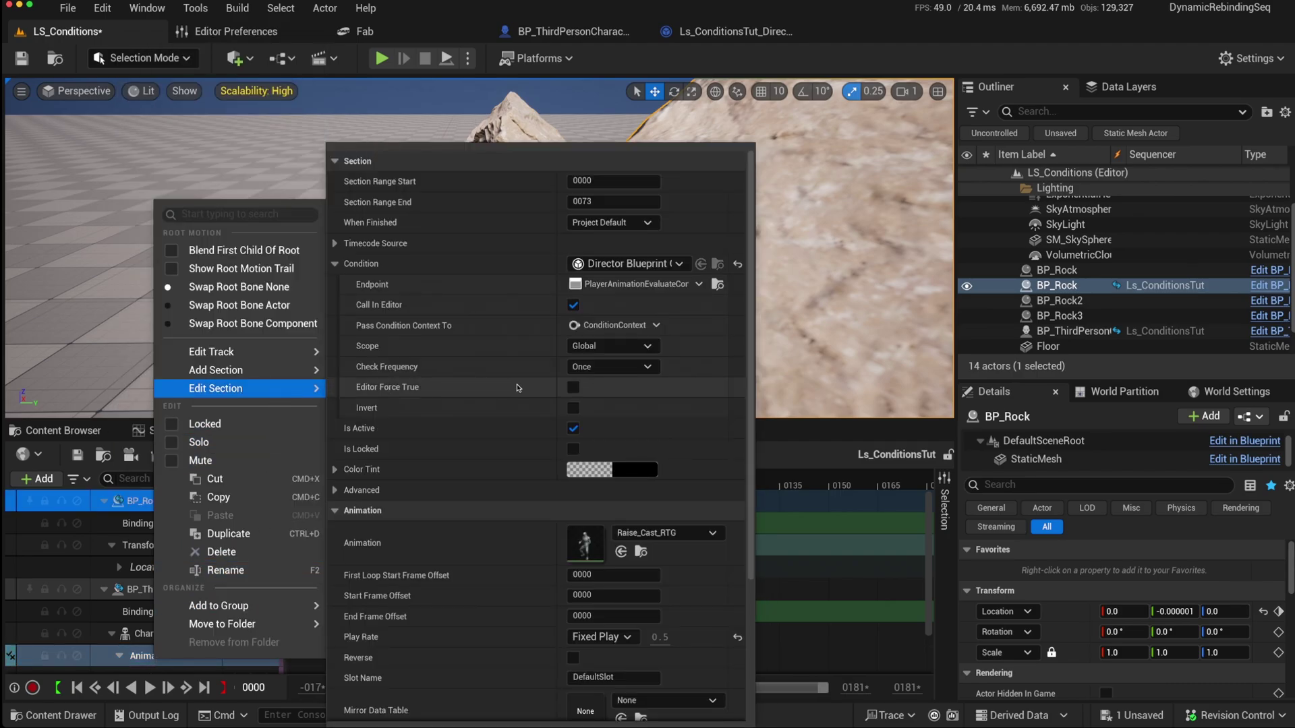
left_click(620, 366)
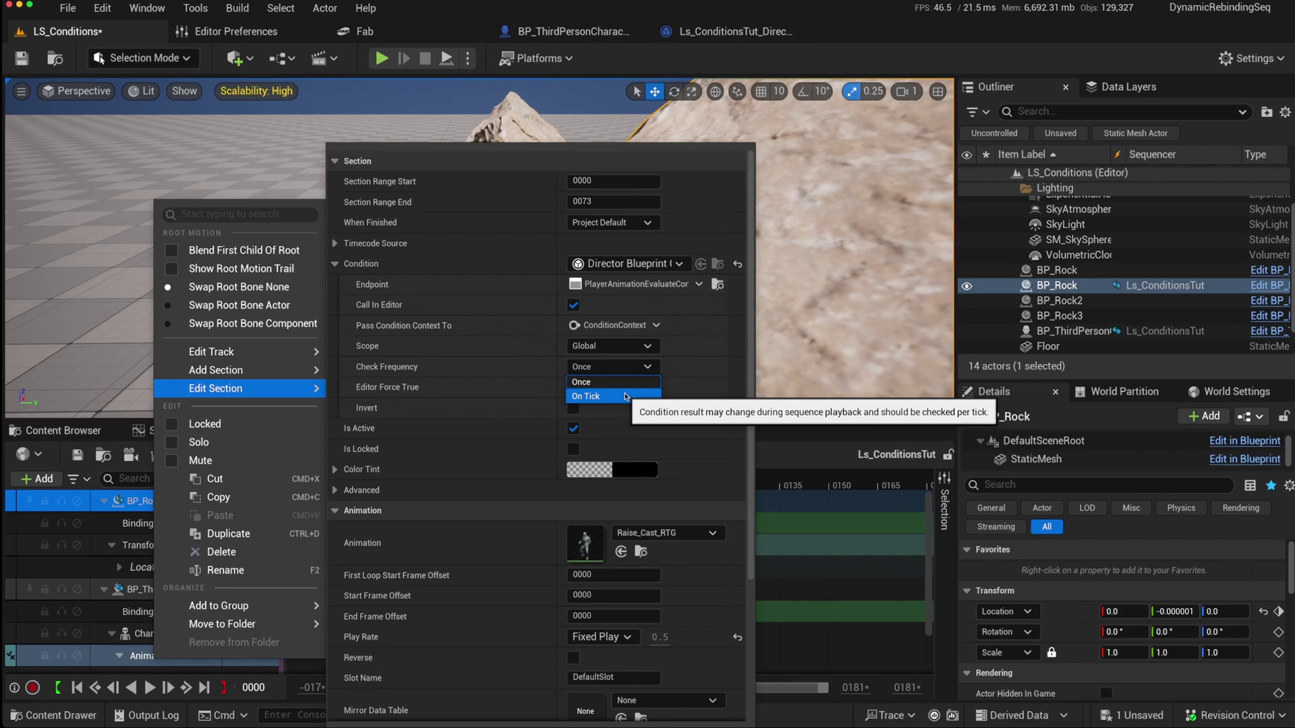
left_click(626, 397)
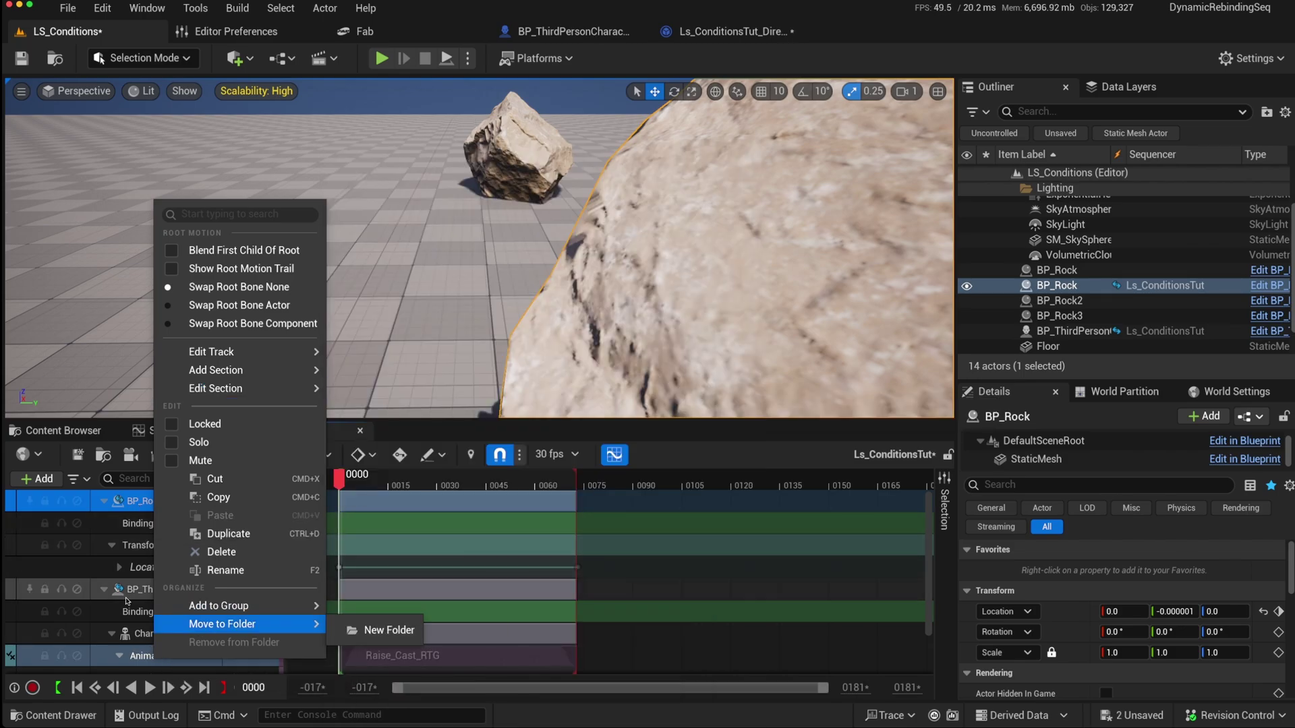
left_click(81, 455)
left_click(81, 455)
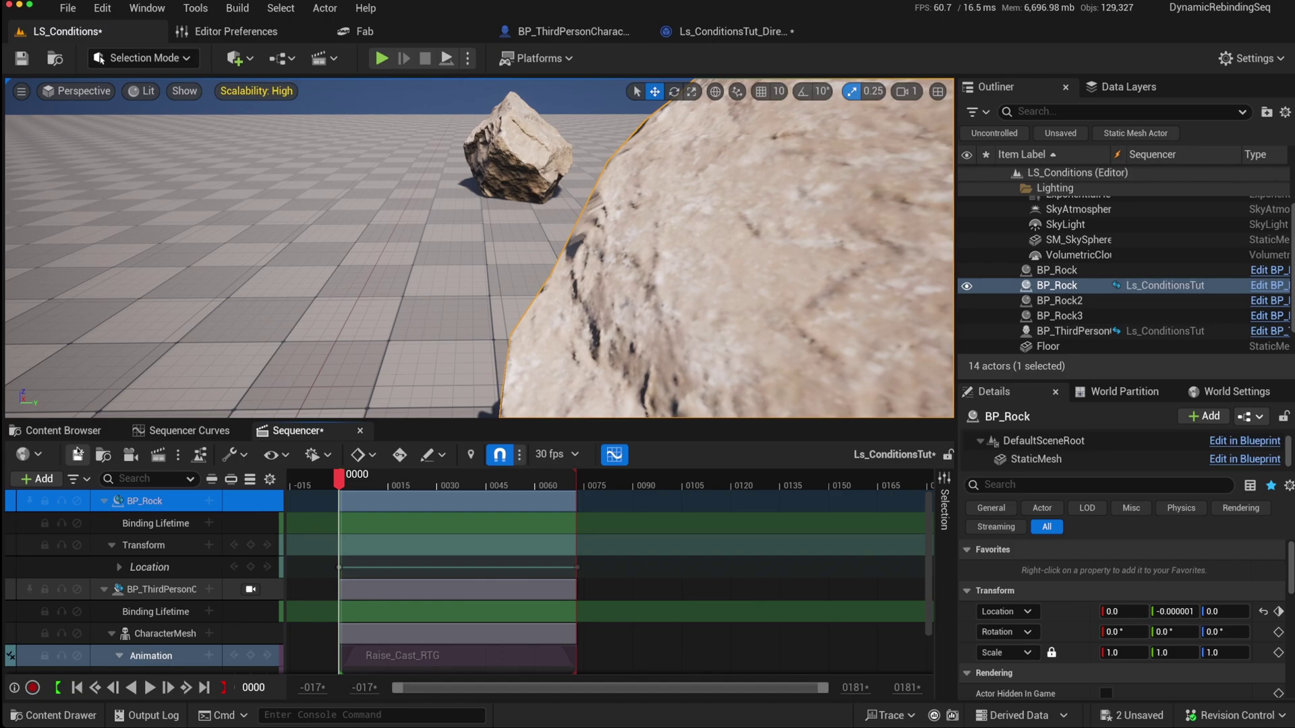
left_click(362, 431)
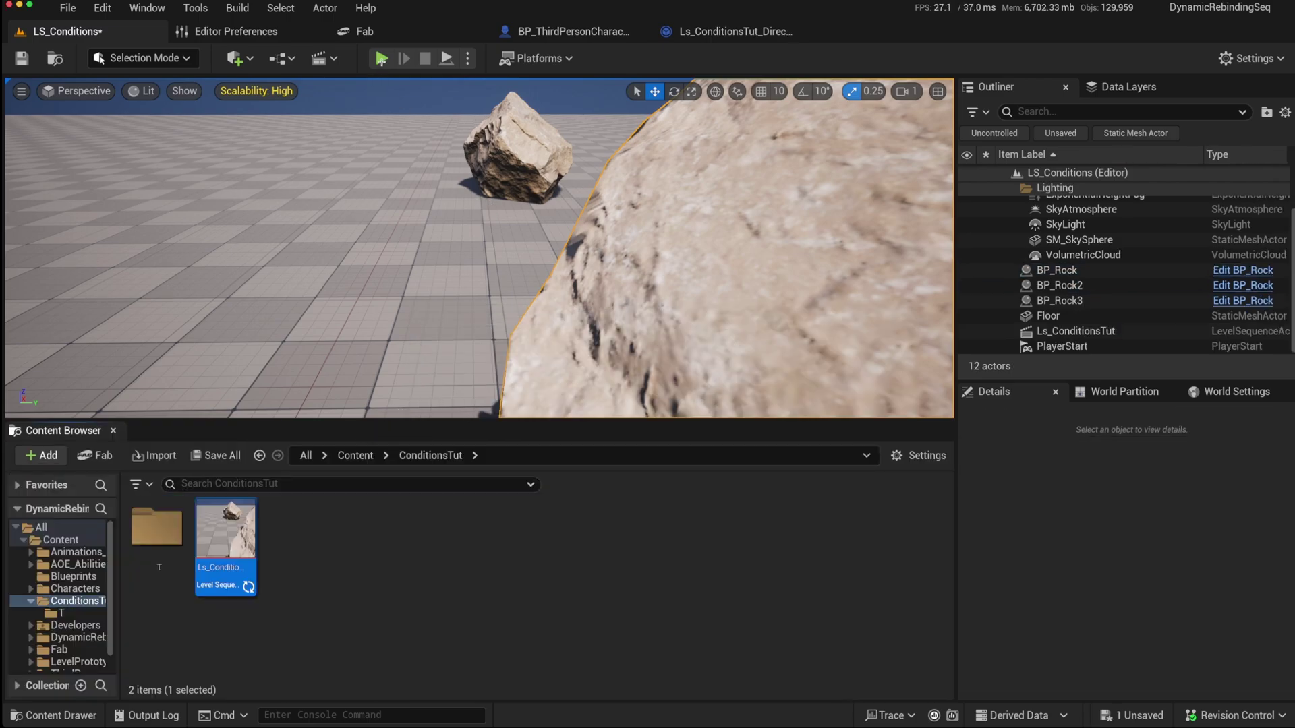
Step: Play-test the level, running the character near the rocks to trigger the lift sequences repeatedly, then stop
left_click(382, 59)
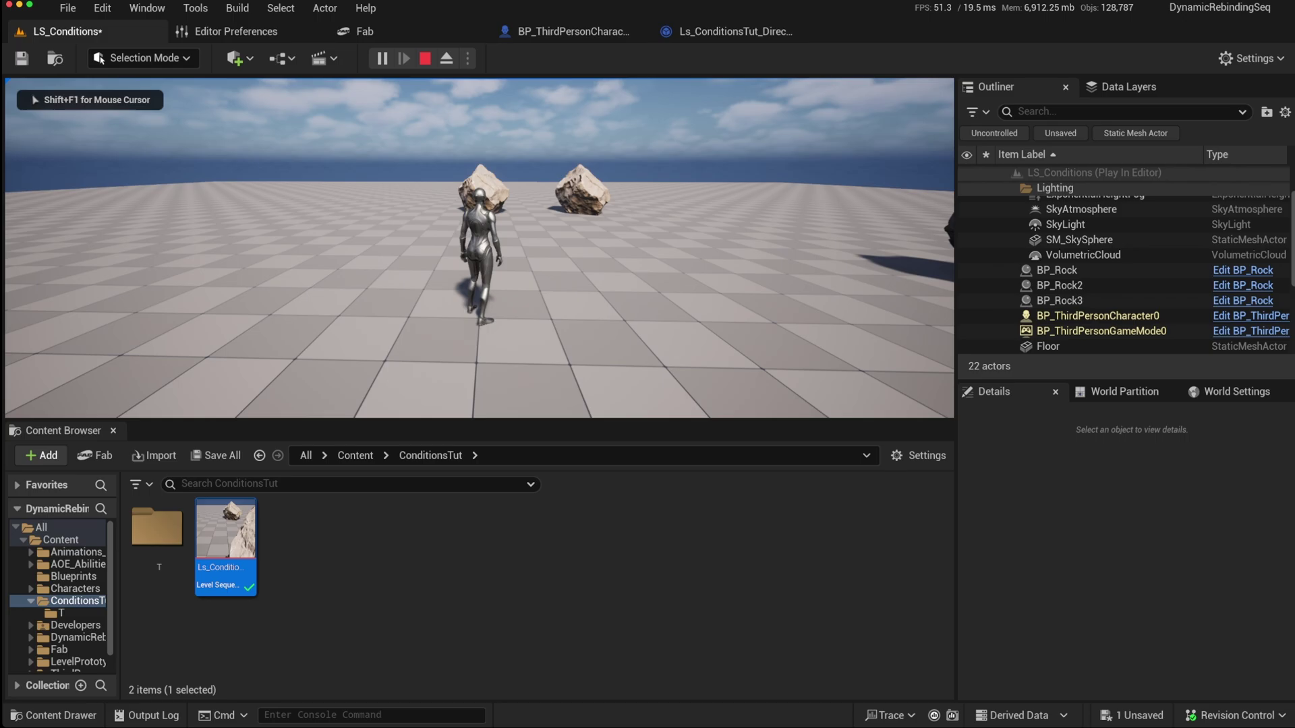
key("w")
key("e")
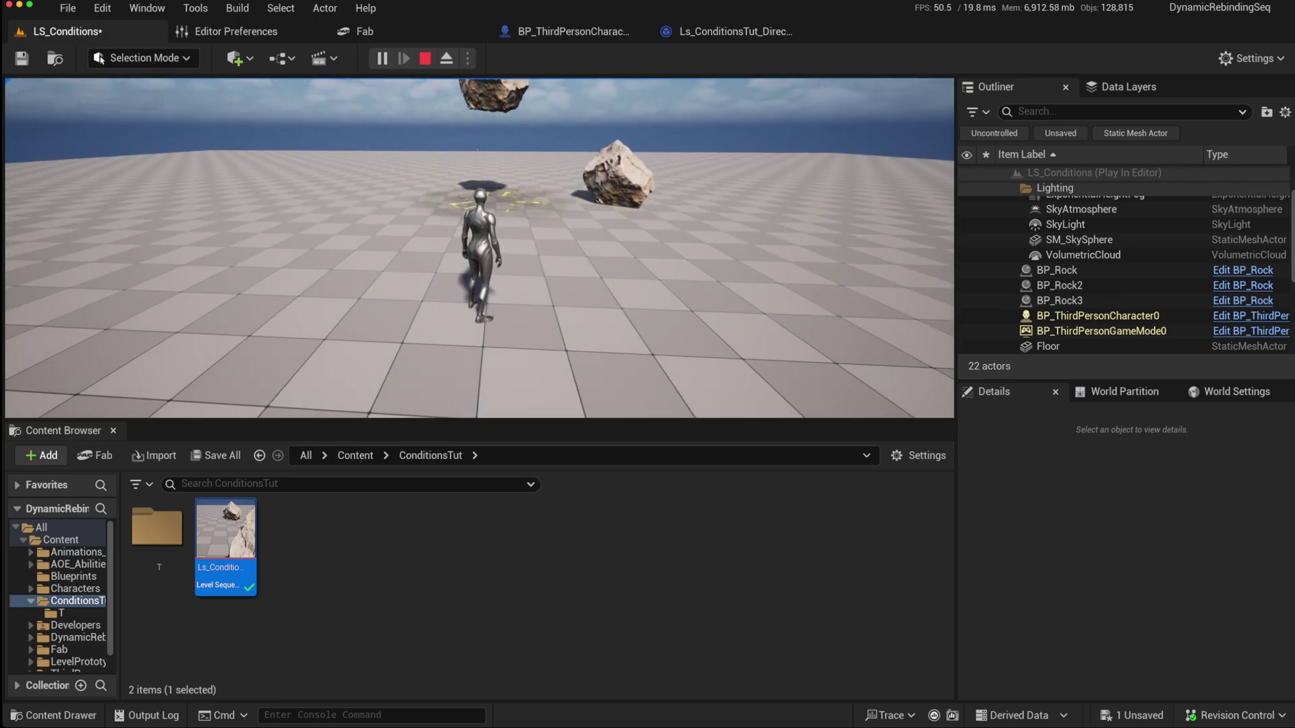
key("w")
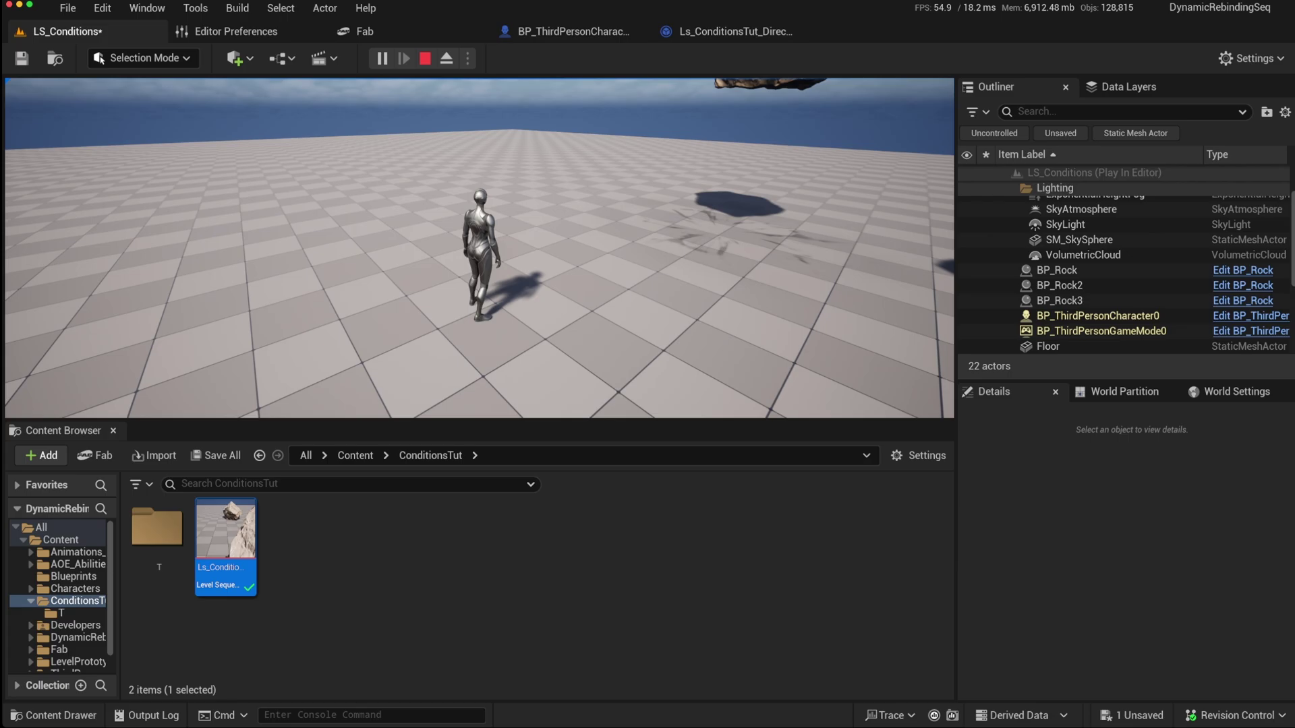
key("e")
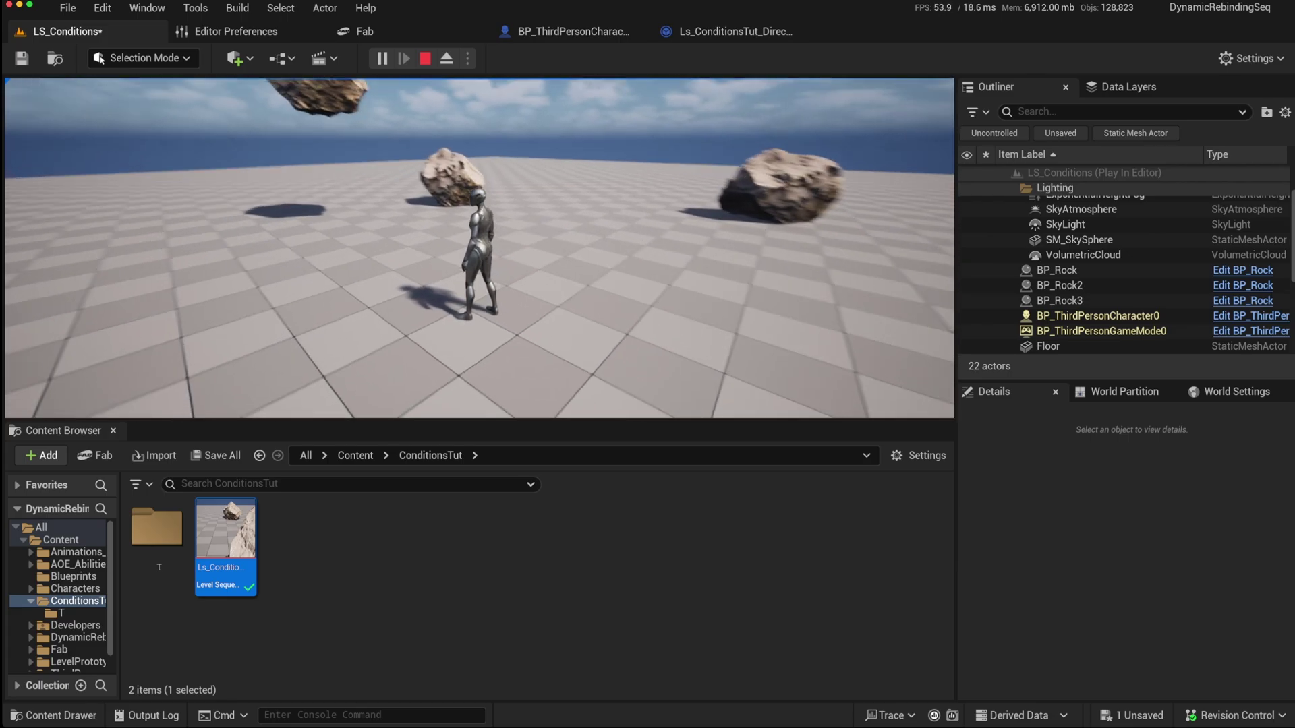
key("e")
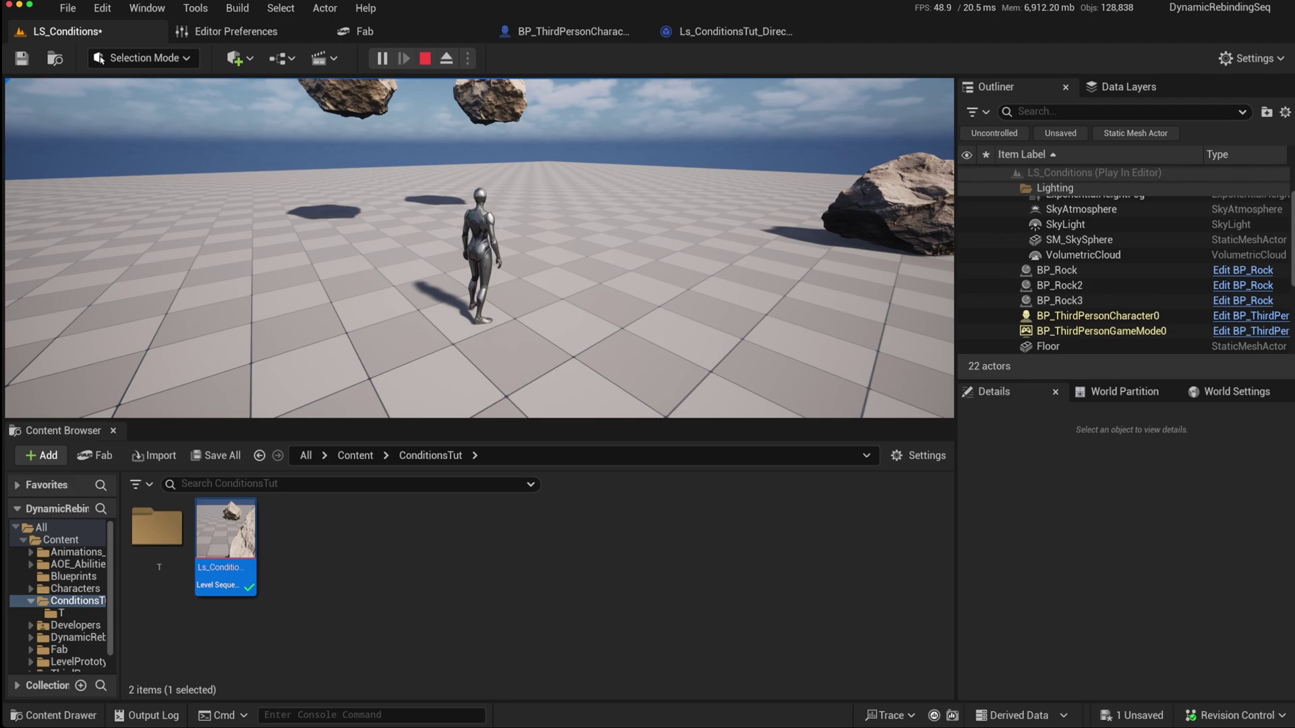
key("Escape")
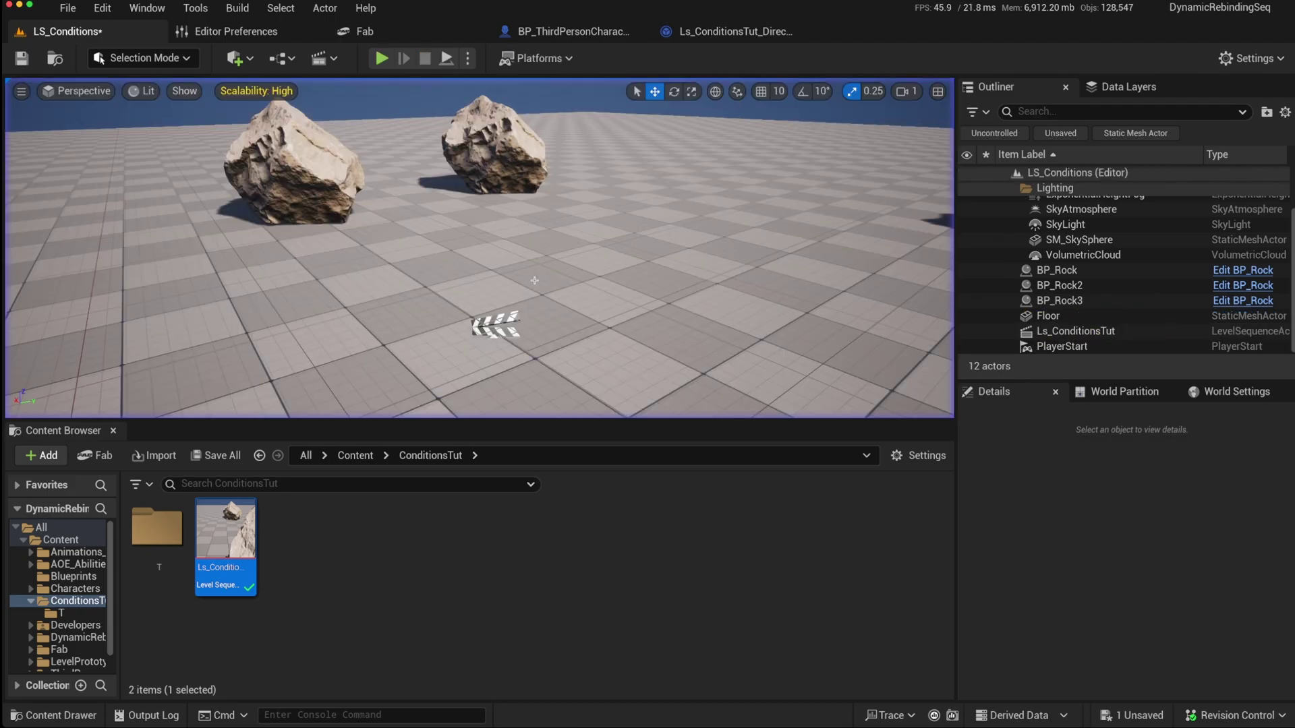
Step: Open the Ls_ConditionsTut sequence and its director blueprint, and reveal the rock's location channels
double_click(219, 536)
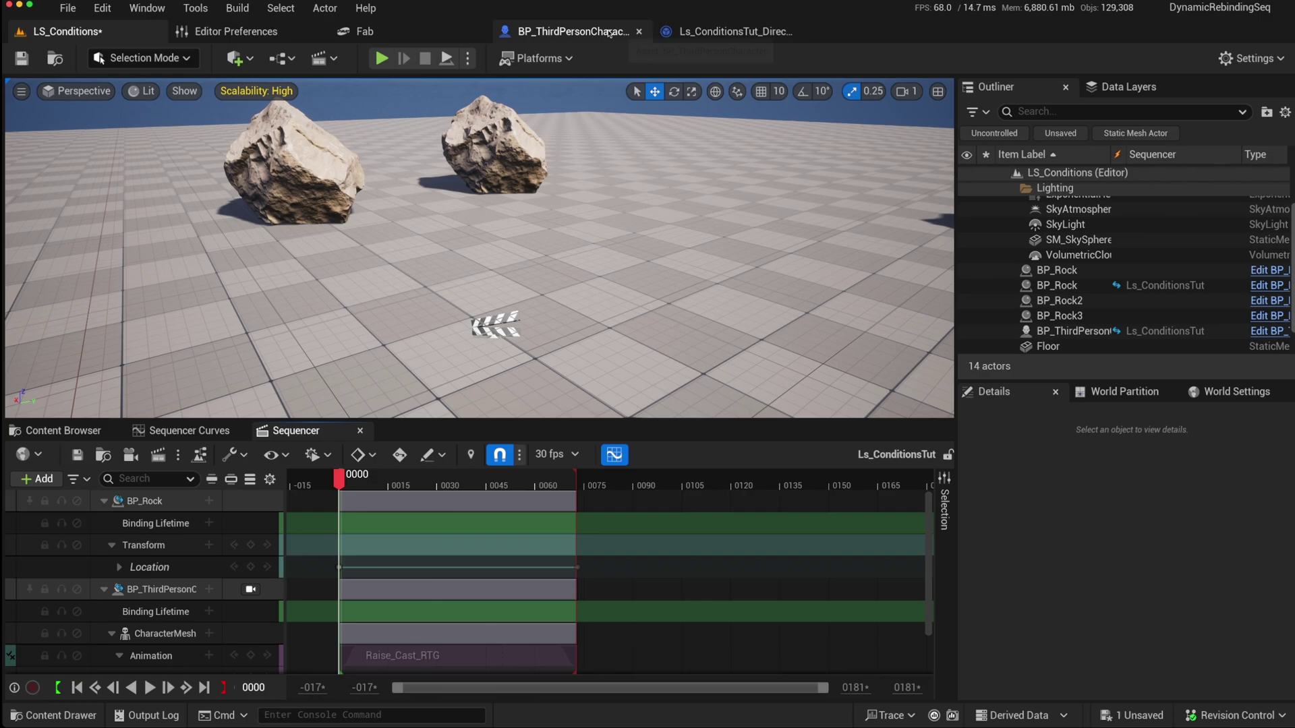
left_click(728, 31)
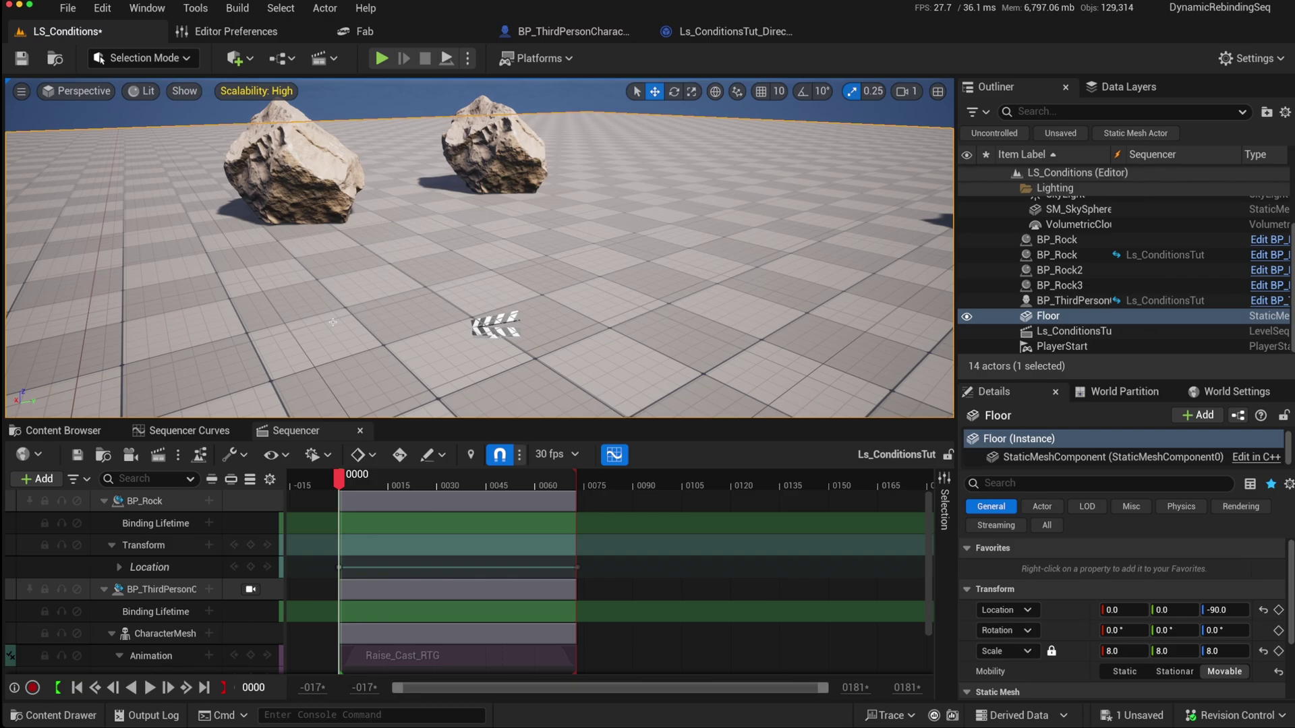
right_click_drag(355, 333, 269, 281)
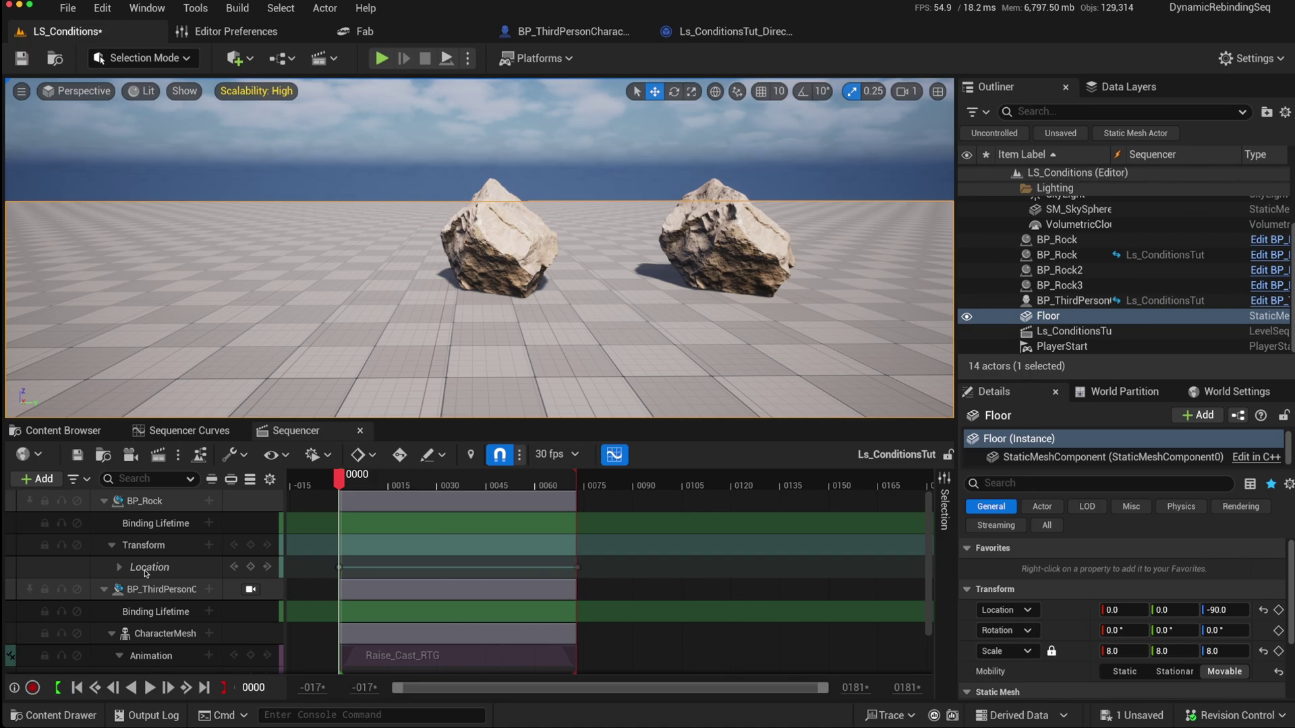
left_click(120, 567)
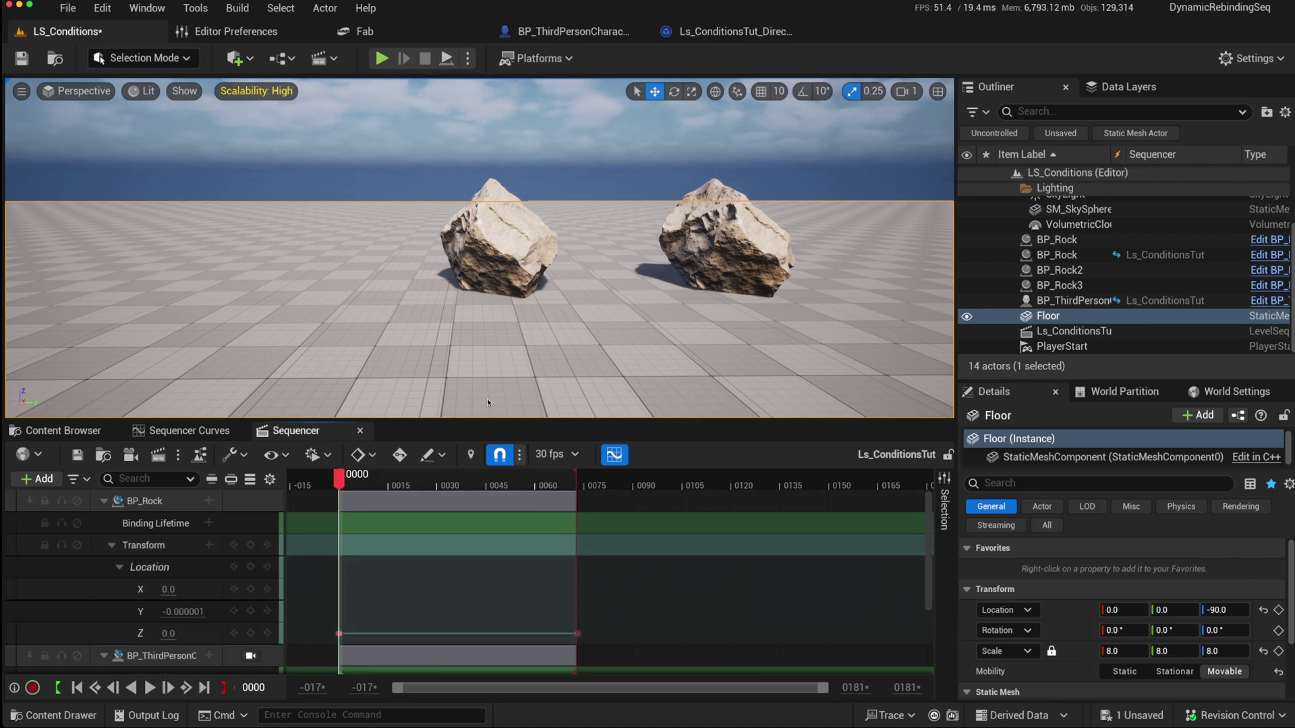
Step: Preview the rock starting to lift at frame 8, then collapse BP_Rock's Transform track
key("s")
right_click_drag(522, 284, 439, 410)
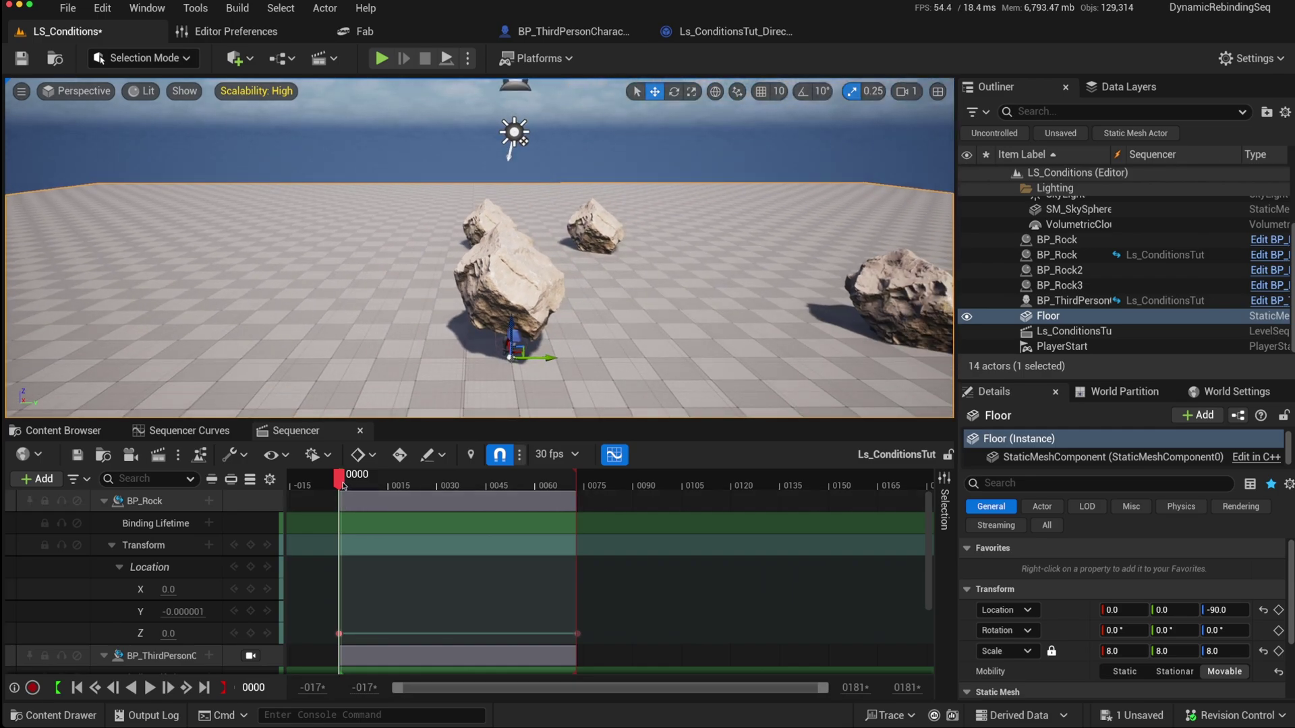
mouse_move(342, 483)
left_mouse_down()
mouse_move(520, 486)
mouse_move(368, 488)
left_mouse_up()
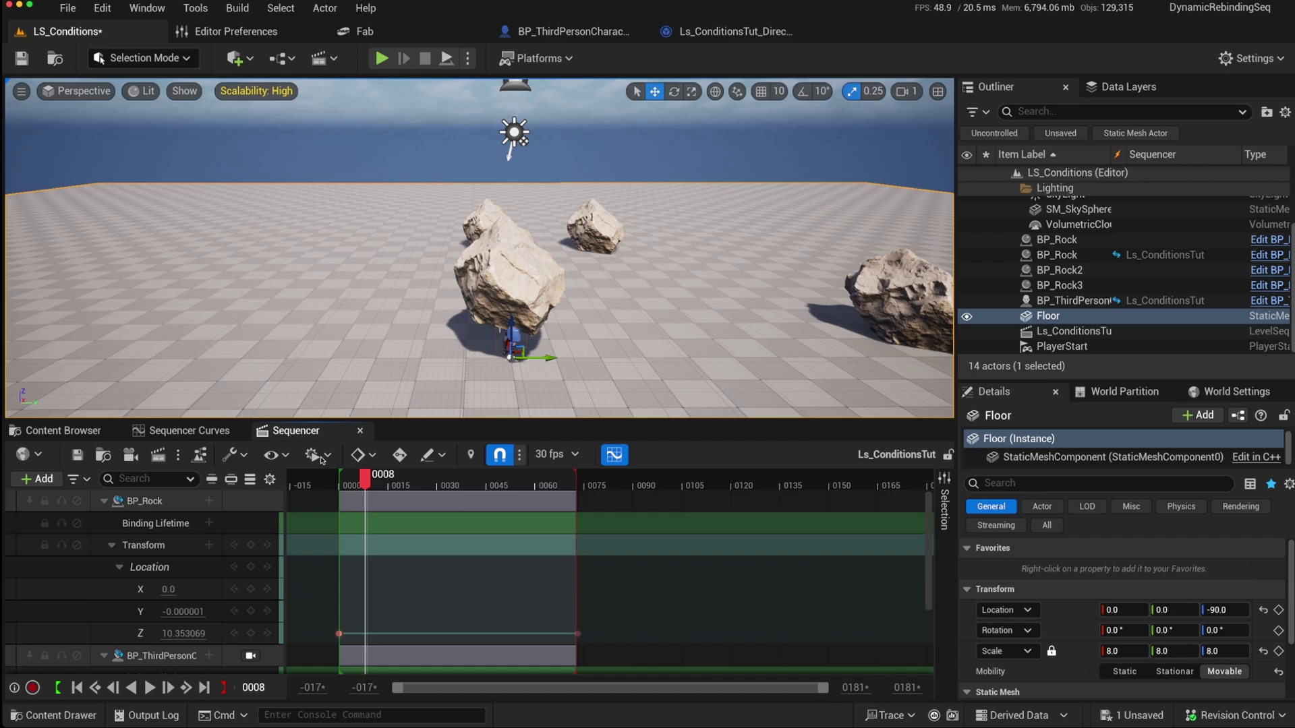
left_click(112, 546)
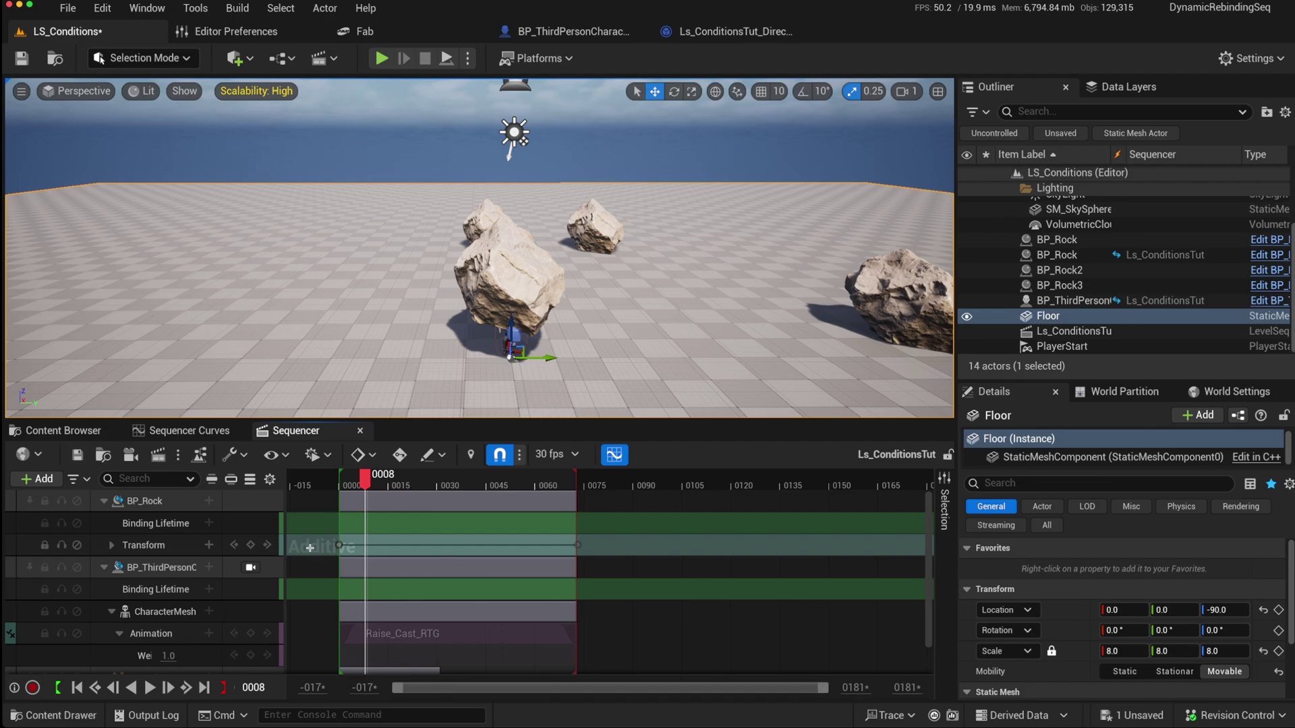
Step: Add an Additive section to BP_Rock's Transform track and rename it RotationTransform
left_click(134, 545)
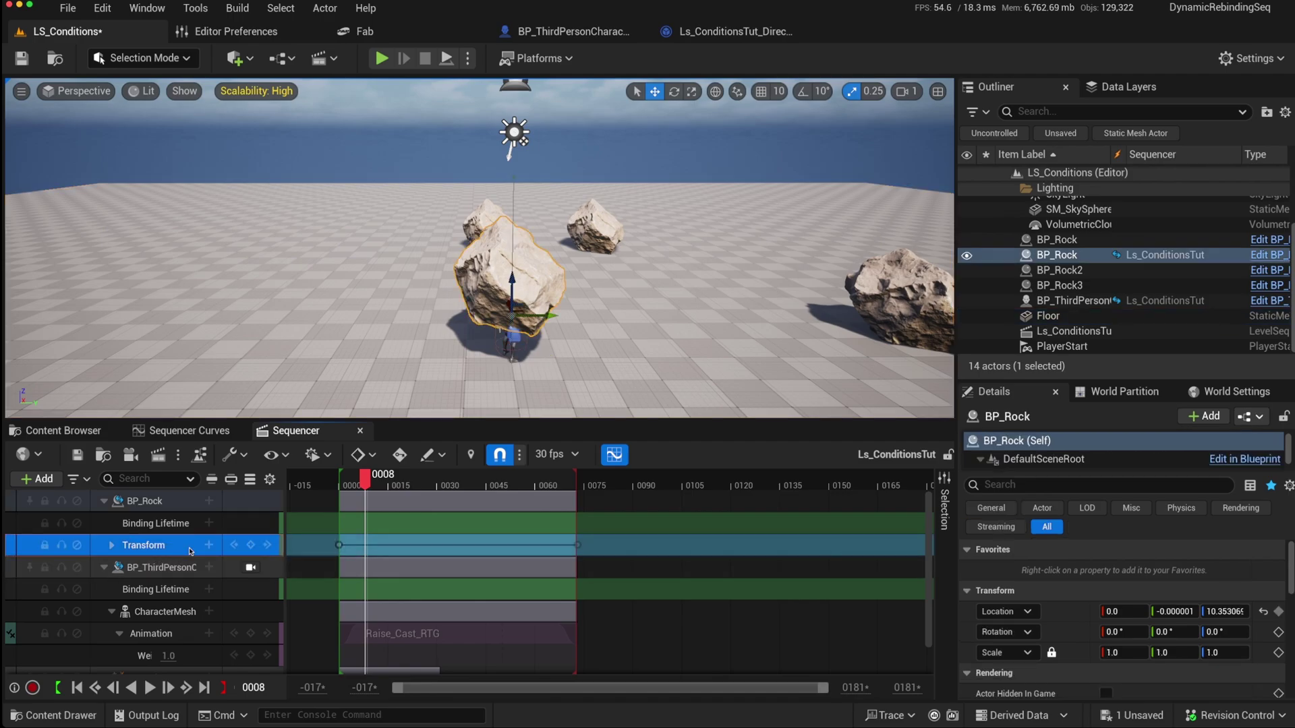
left_click(209, 544)
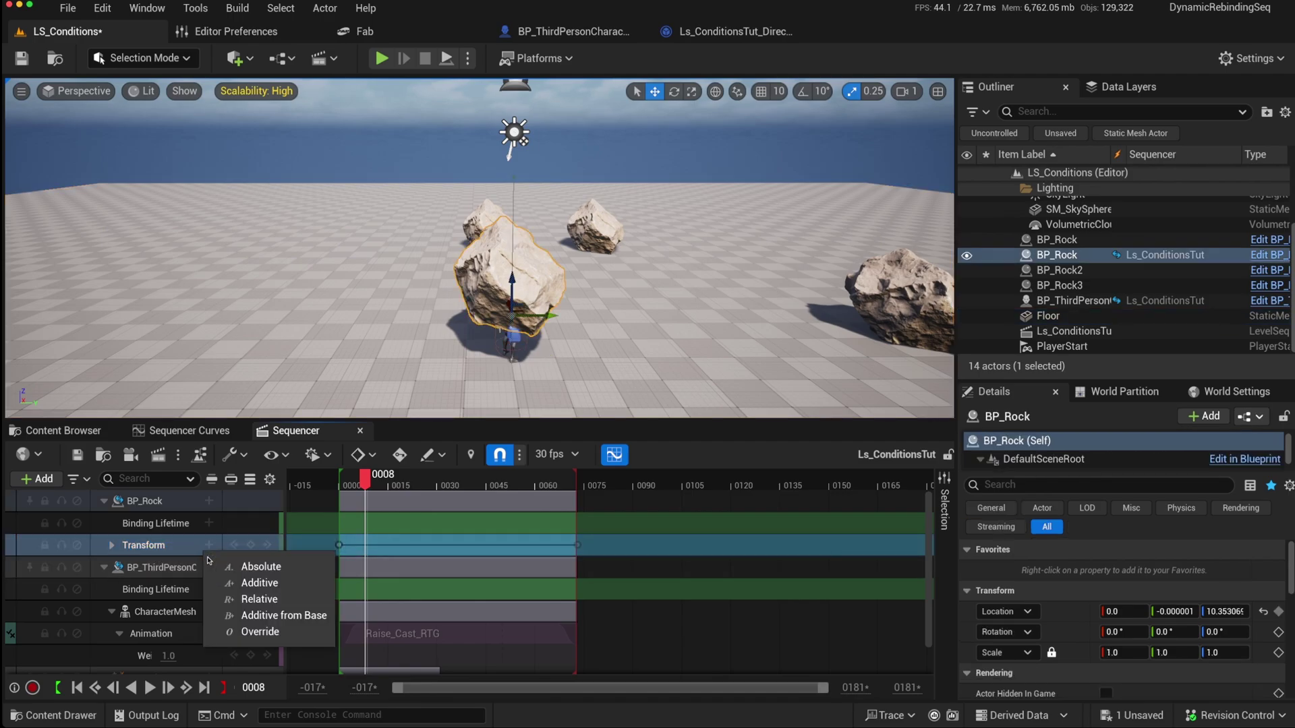
left_click(255, 583)
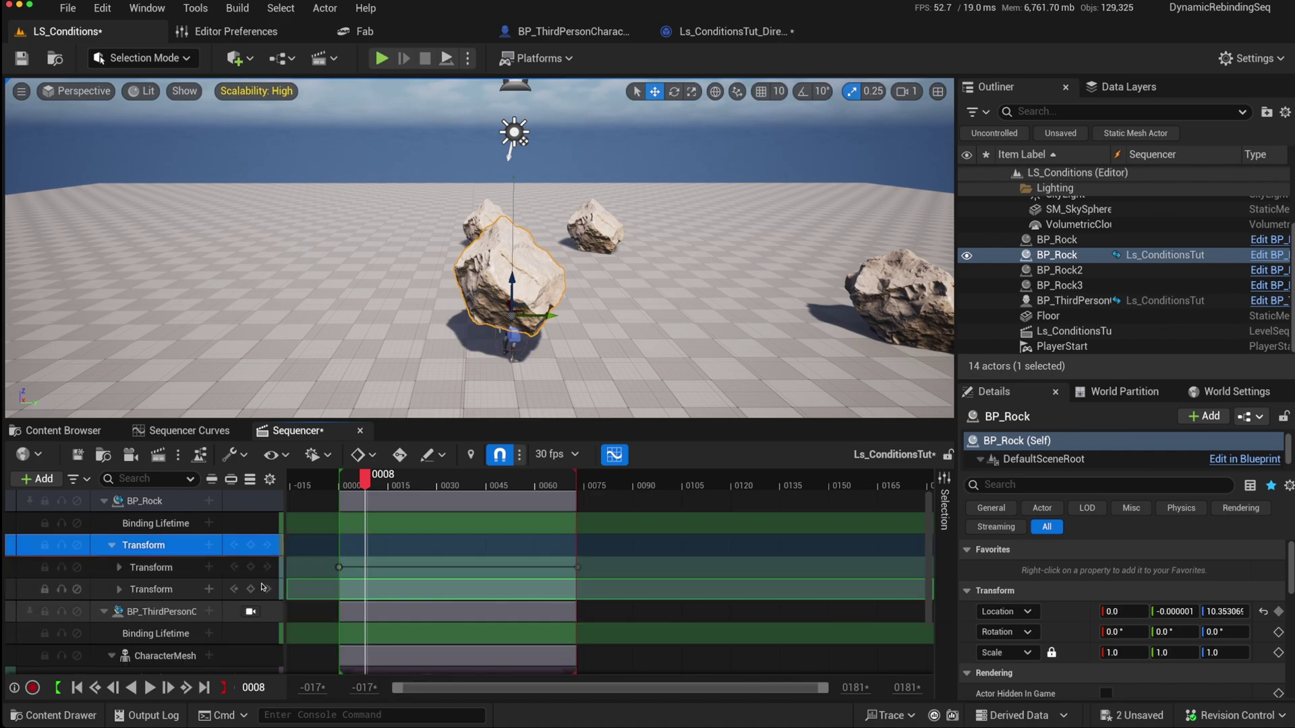
left_click(154, 590)
left_click(154, 589)
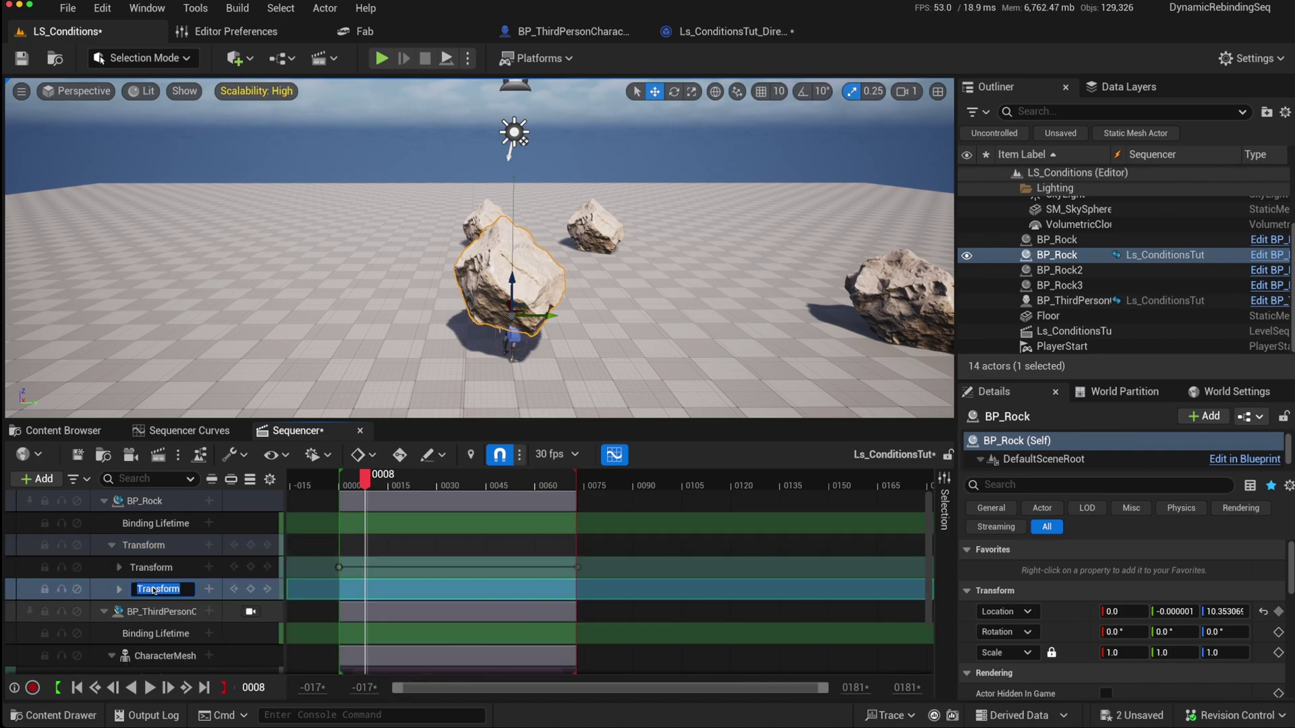
key("Home")
type("Rotation")
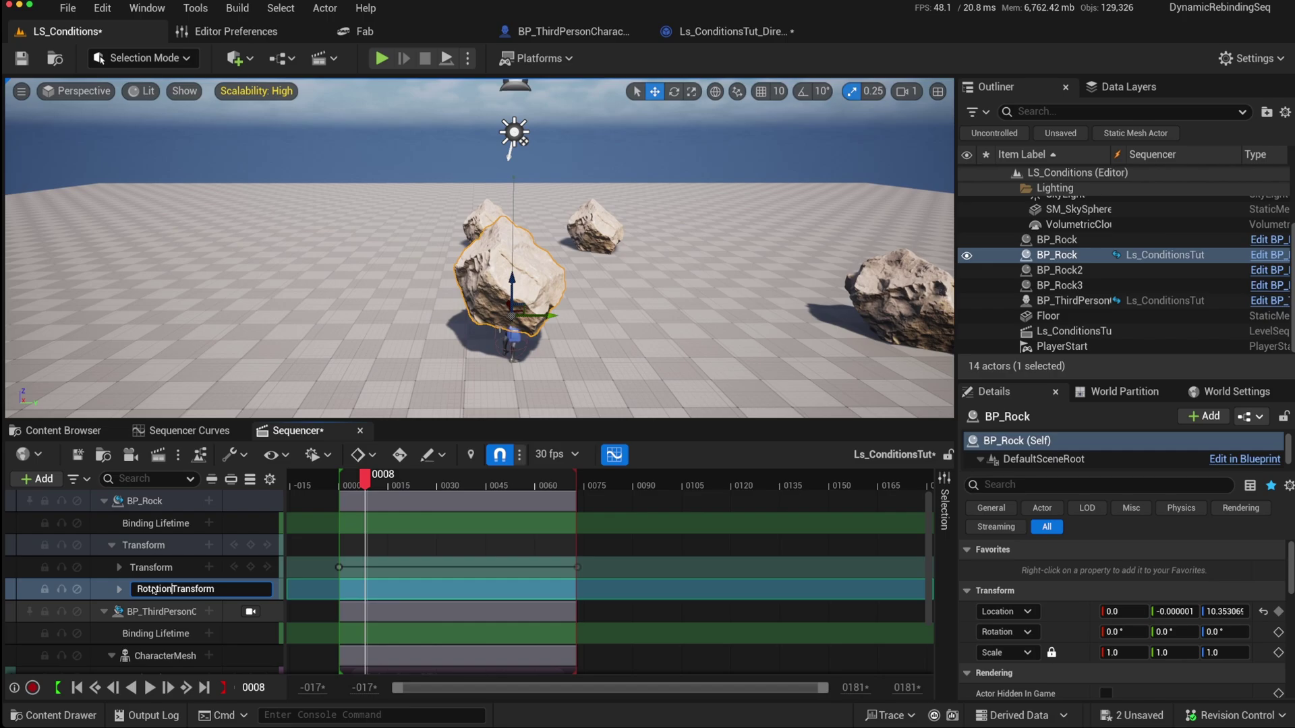
key("Return")
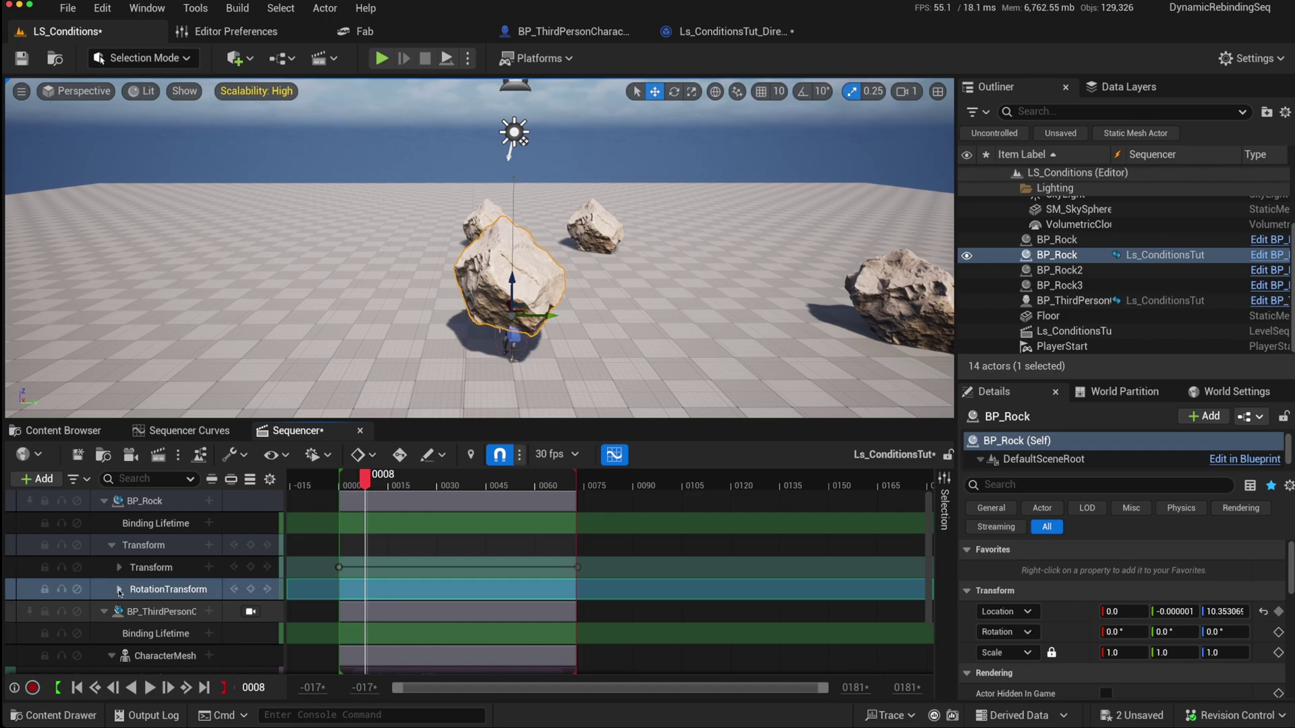
Step: Delete the section's Location and Scale channels, leaving Rotation expanded
left_click(119, 589)
left_click(162, 612)
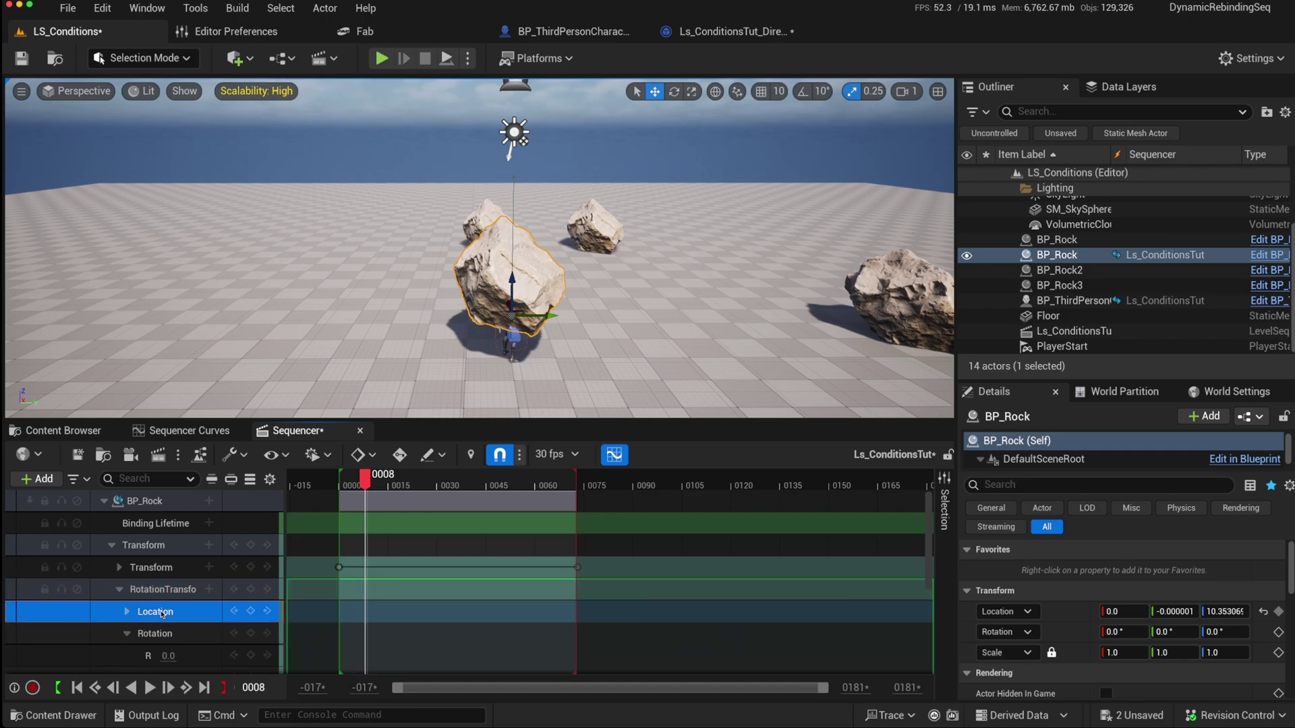
key("Delete")
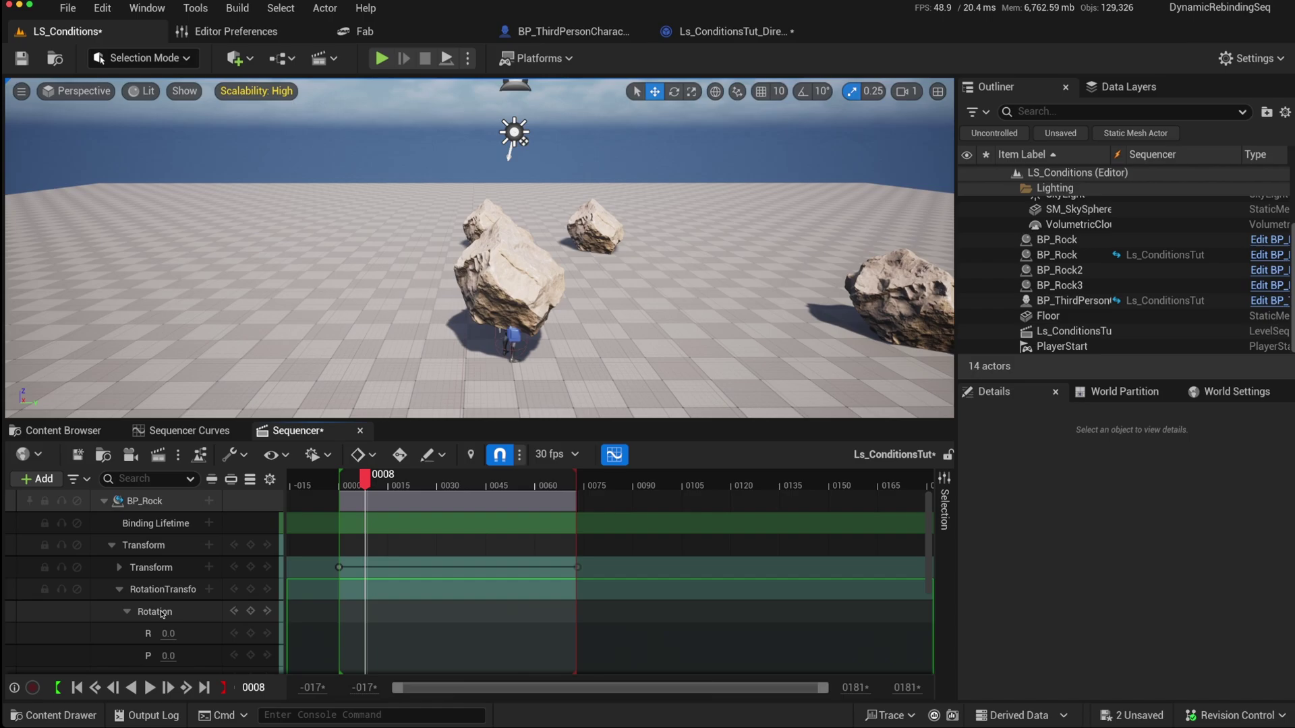
left_click(127, 611)
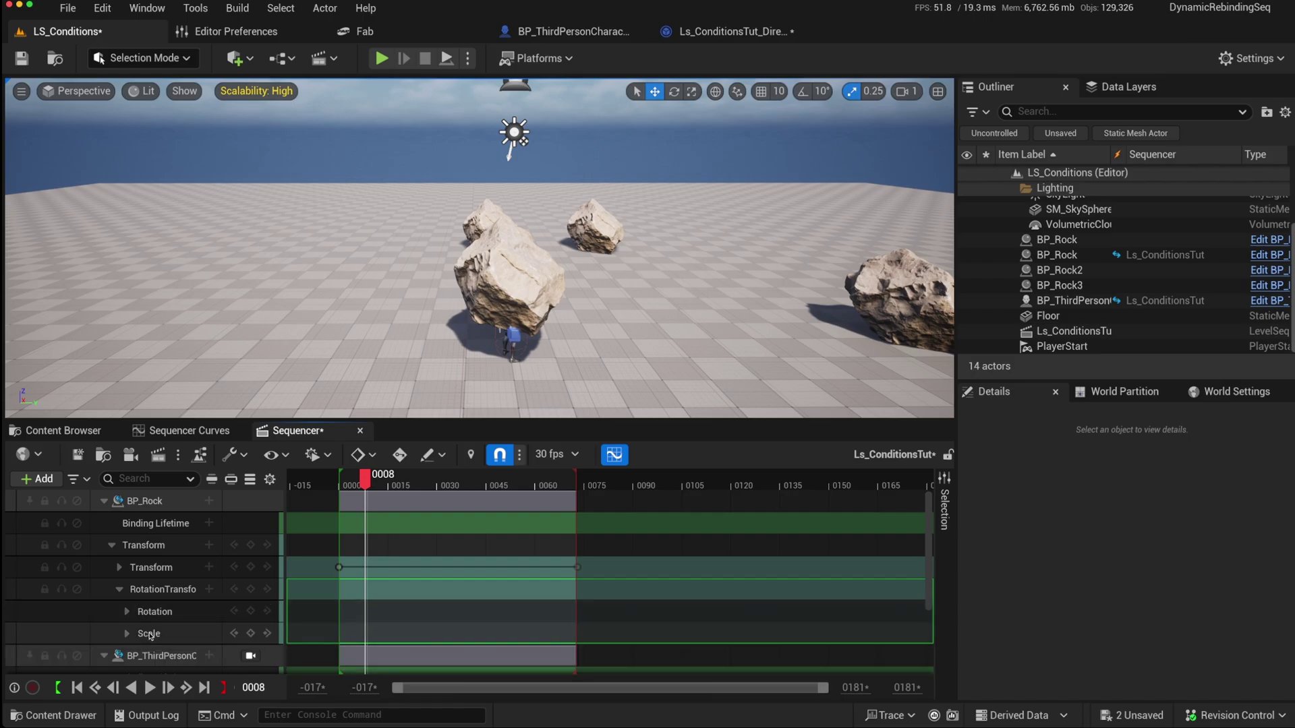
left_click(143, 634)
key("Delete")
left_click(127, 611)
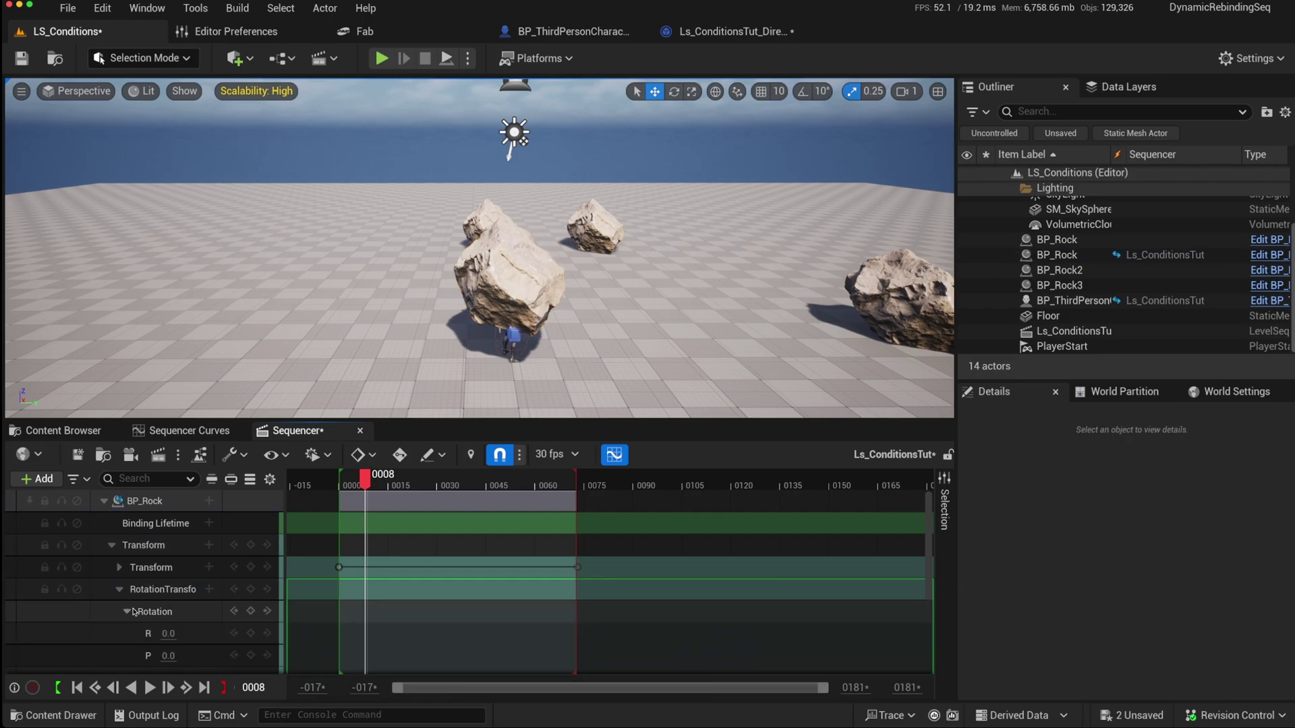
scroll(133, 615, "down", 2)
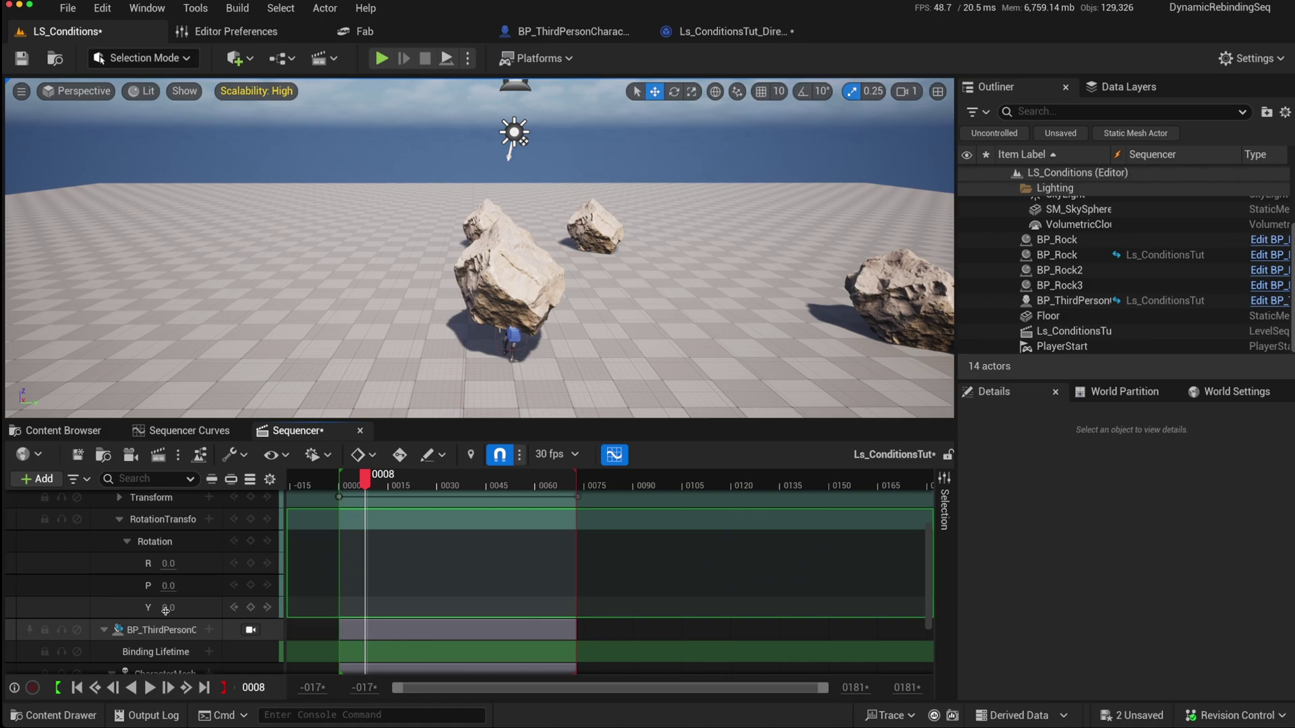
Step: Key RotationTransform Yaw at 0.0 on frame 0000 and 359.9 on frame 0070
left_click(77, 687)
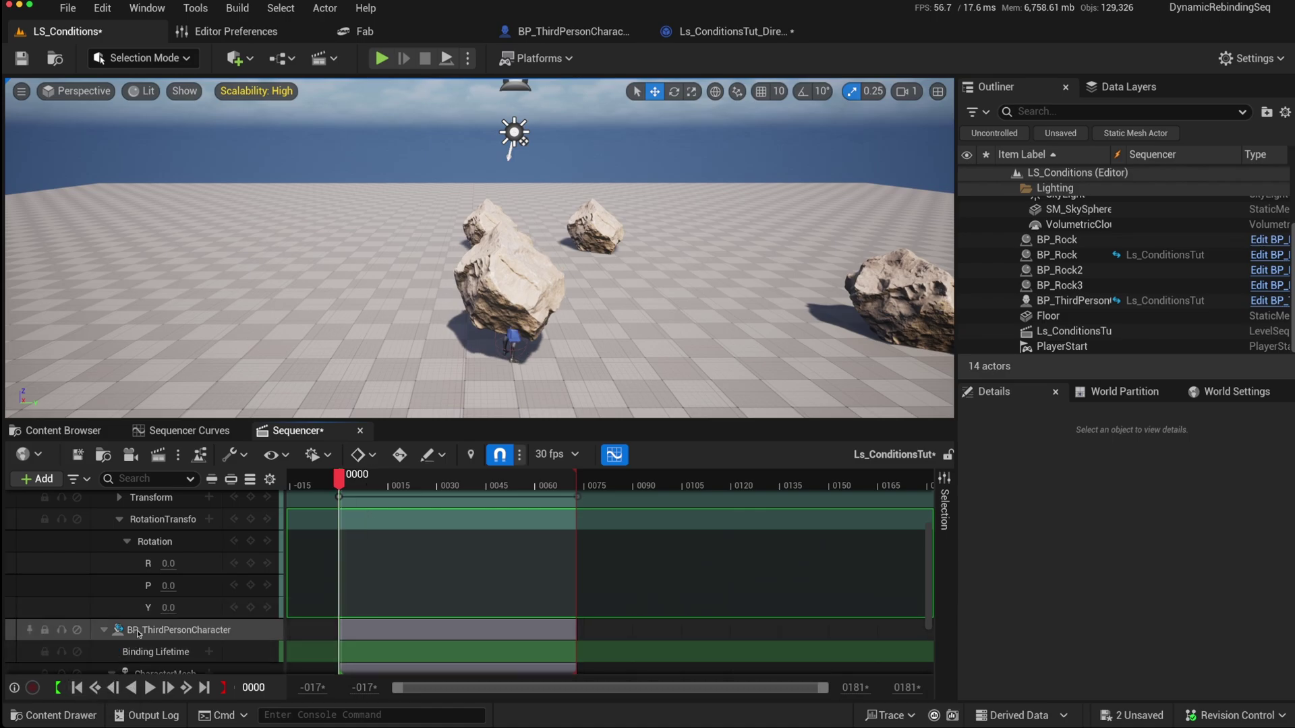
left_click(166, 608)
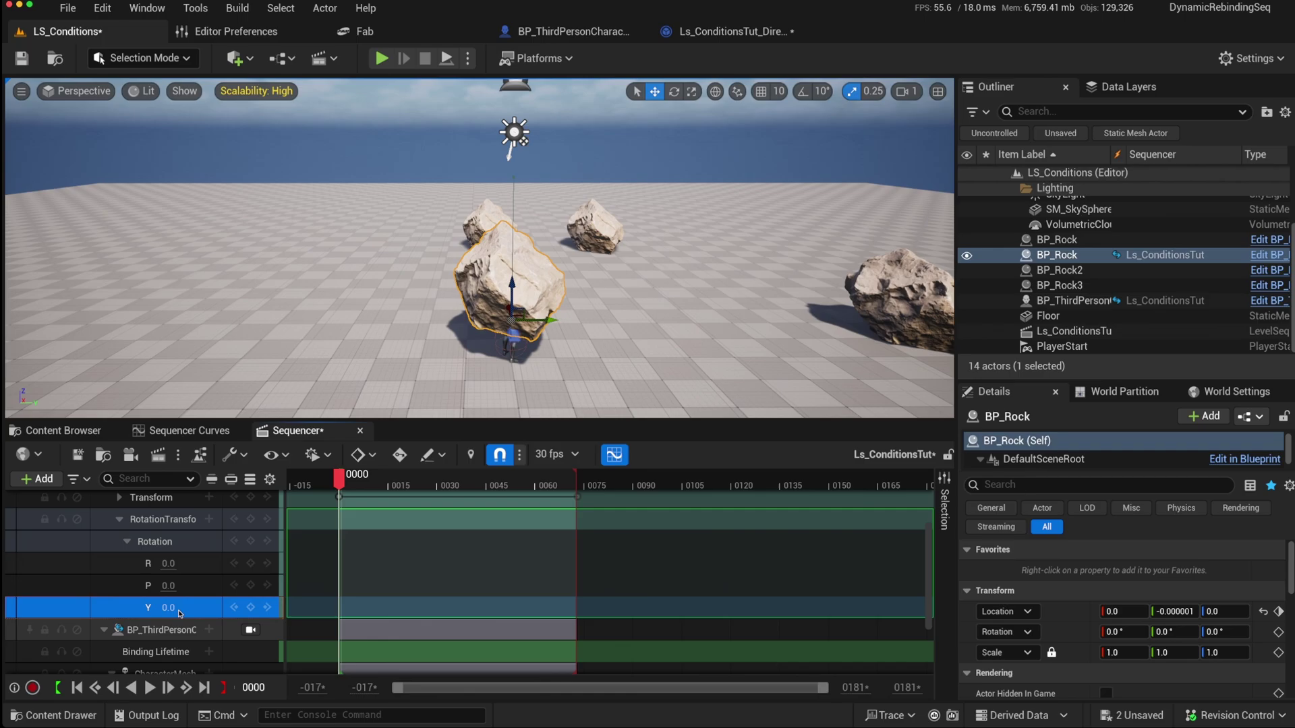
left_click(249, 607)
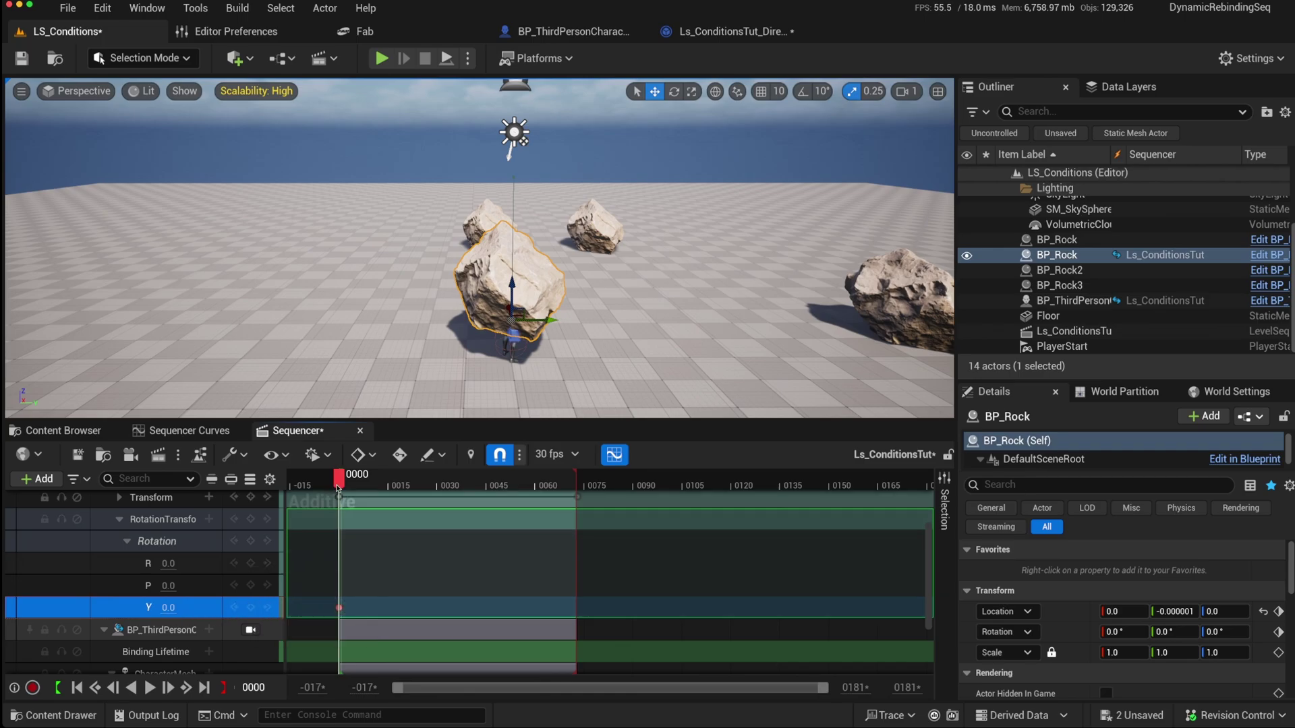
left_click_drag(380, 492, 569, 508)
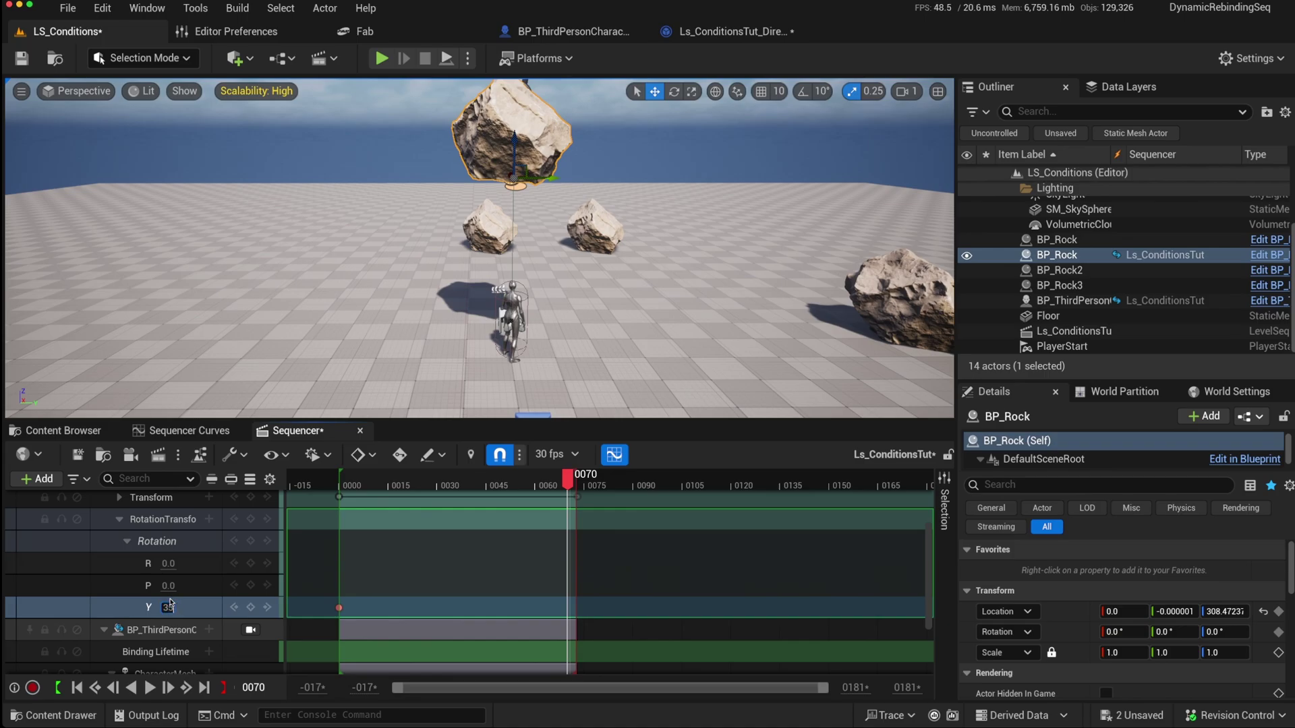
key("Return")
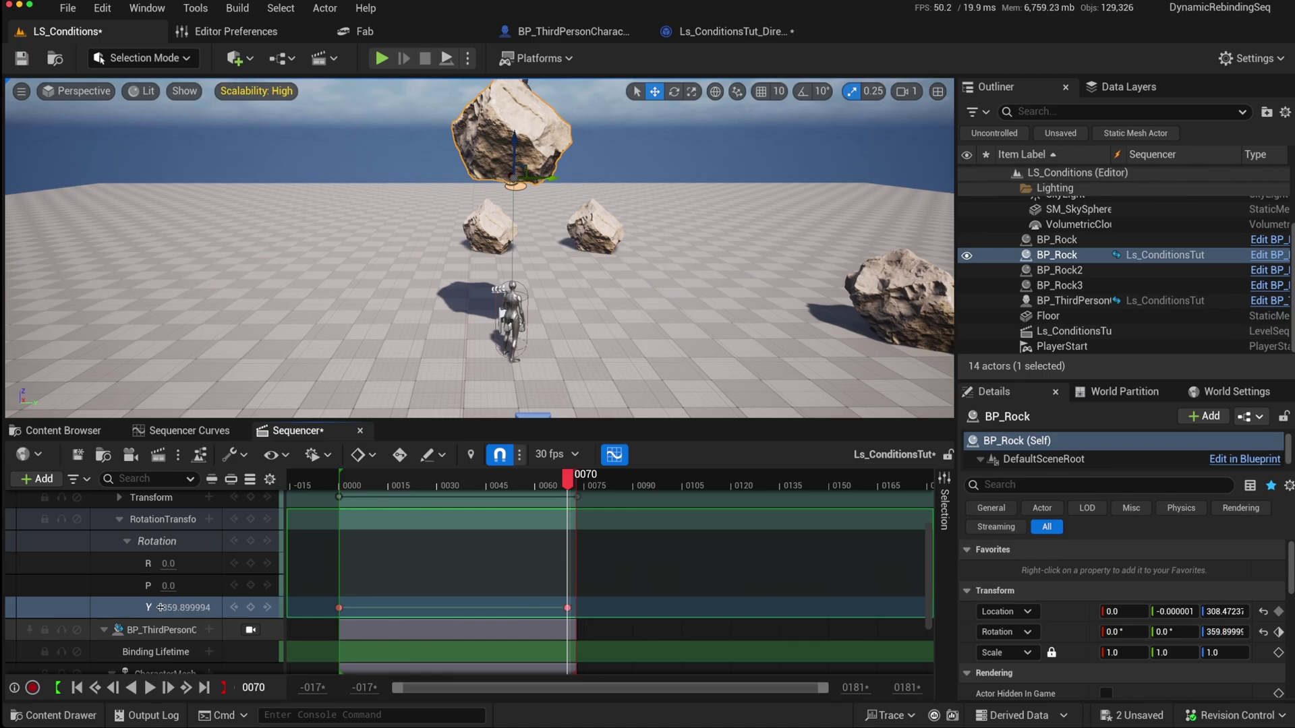
Step: Play the sequence from frame 0000 to preview the rock spinning
left_click(78, 688)
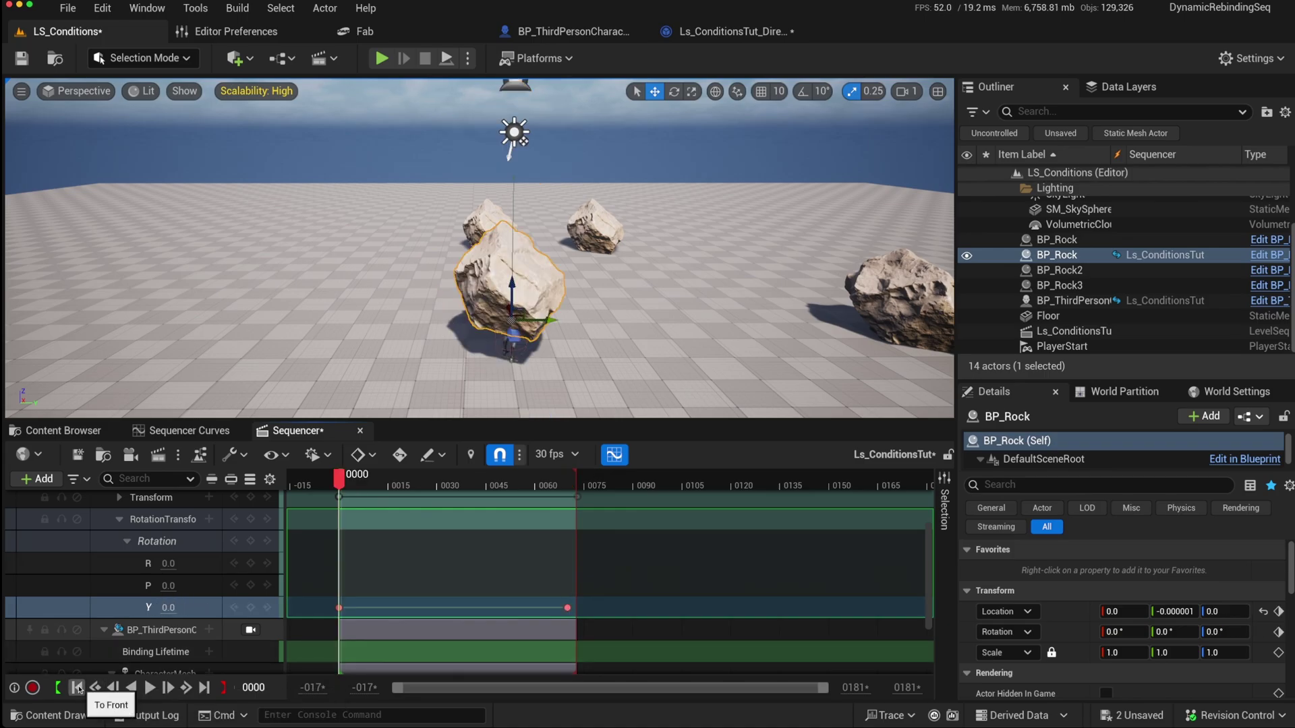
left_click(150, 687)
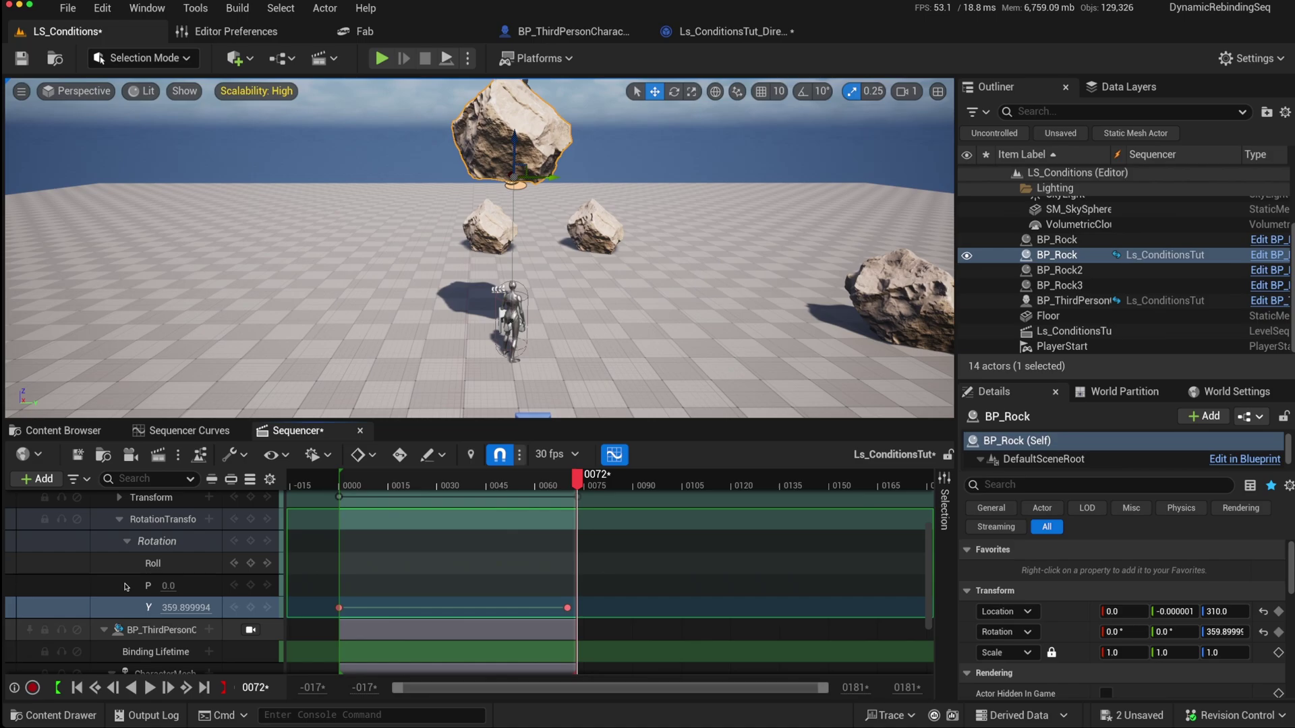
left_click(77, 687)
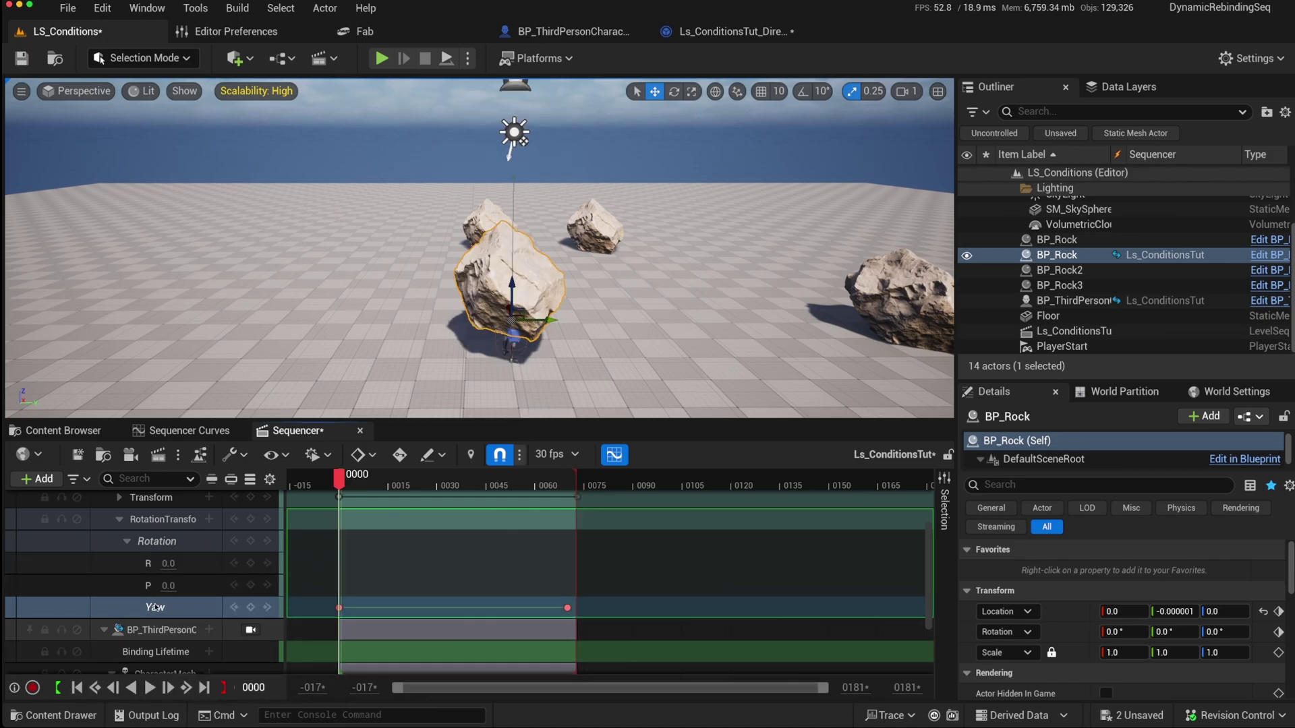
Step: Collapse the RotationTransform channels and bring up the Transform track's context menu
scroll(146, 564, "up", 2)
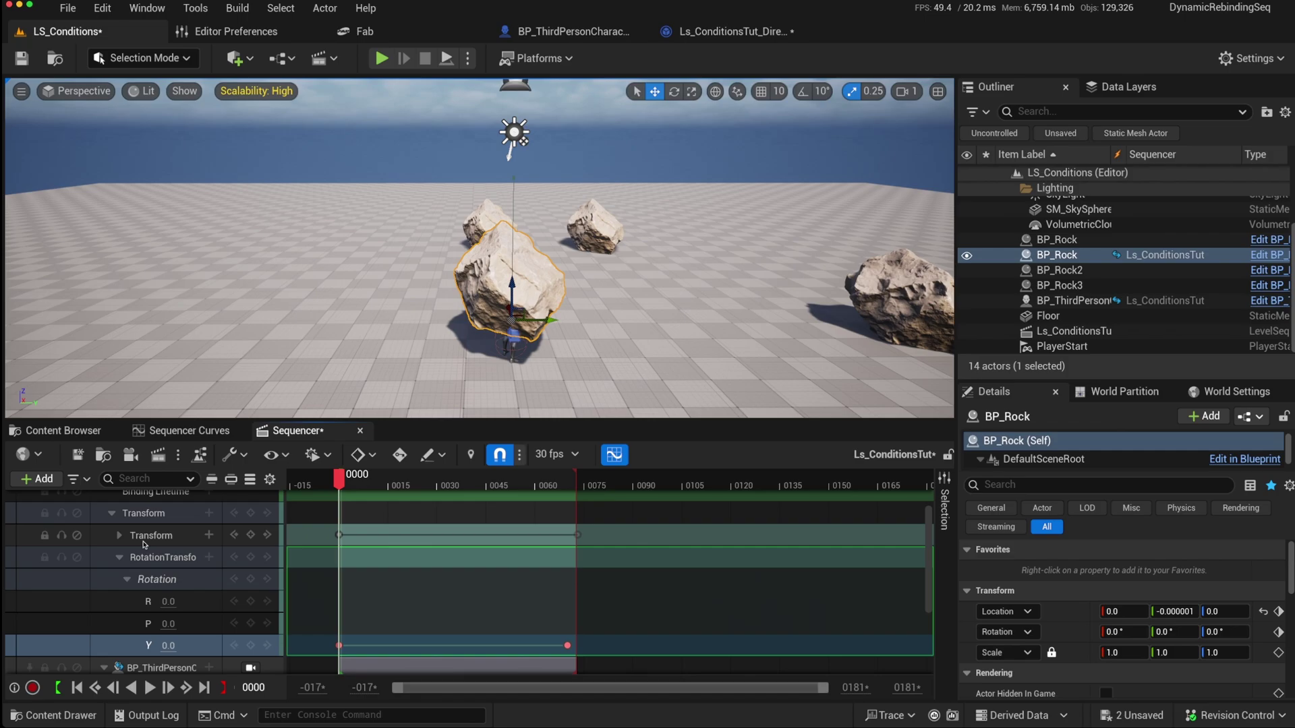
left_click(141, 537)
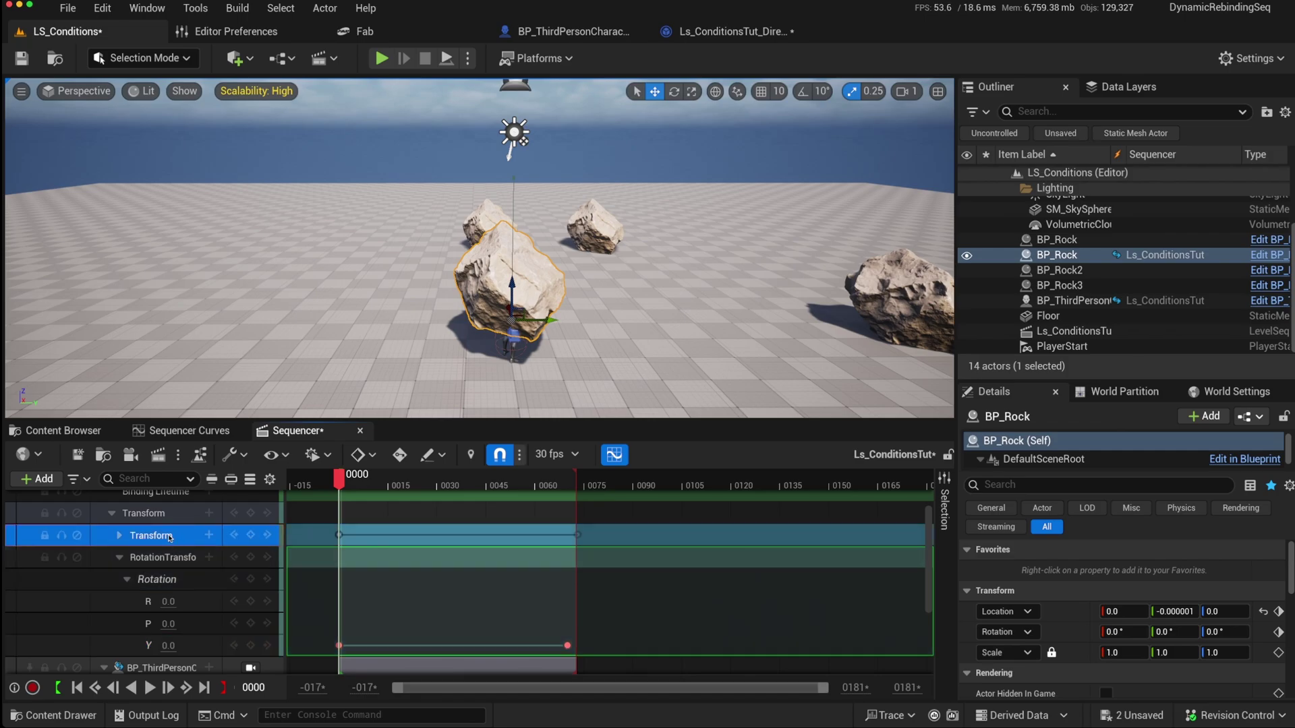
left_click(119, 557)
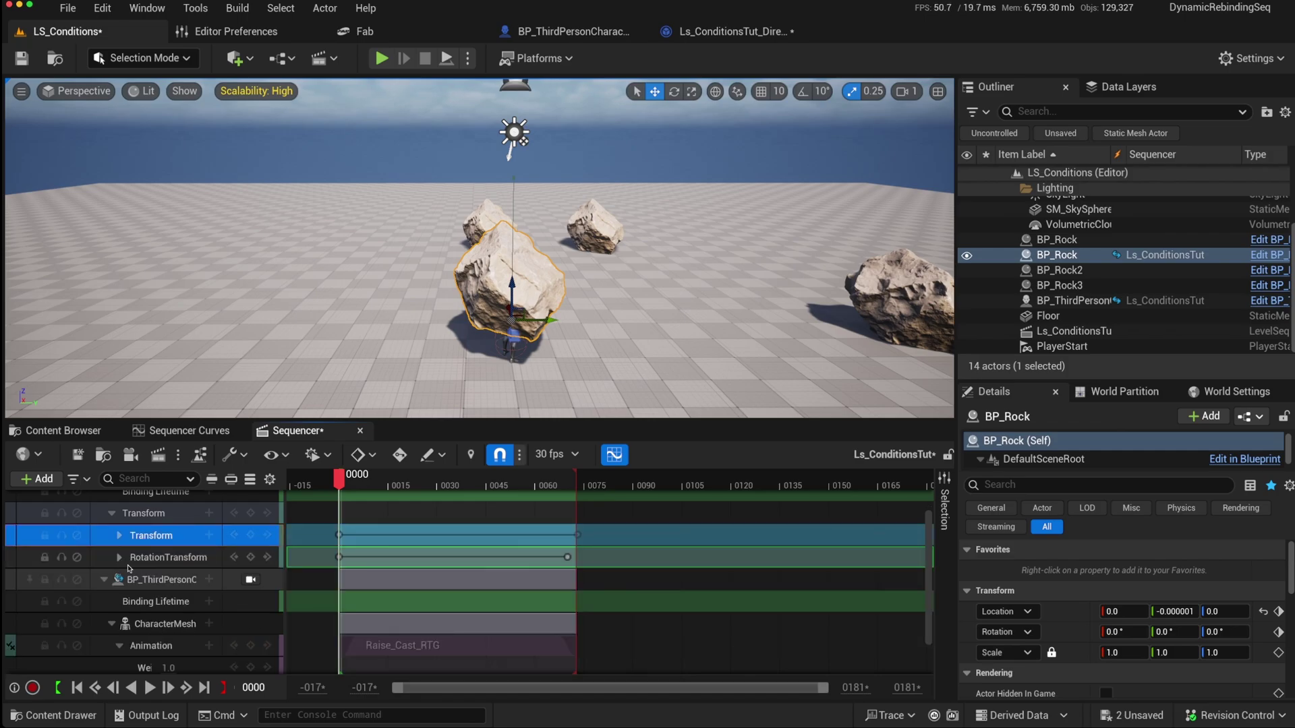
left_click(168, 559)
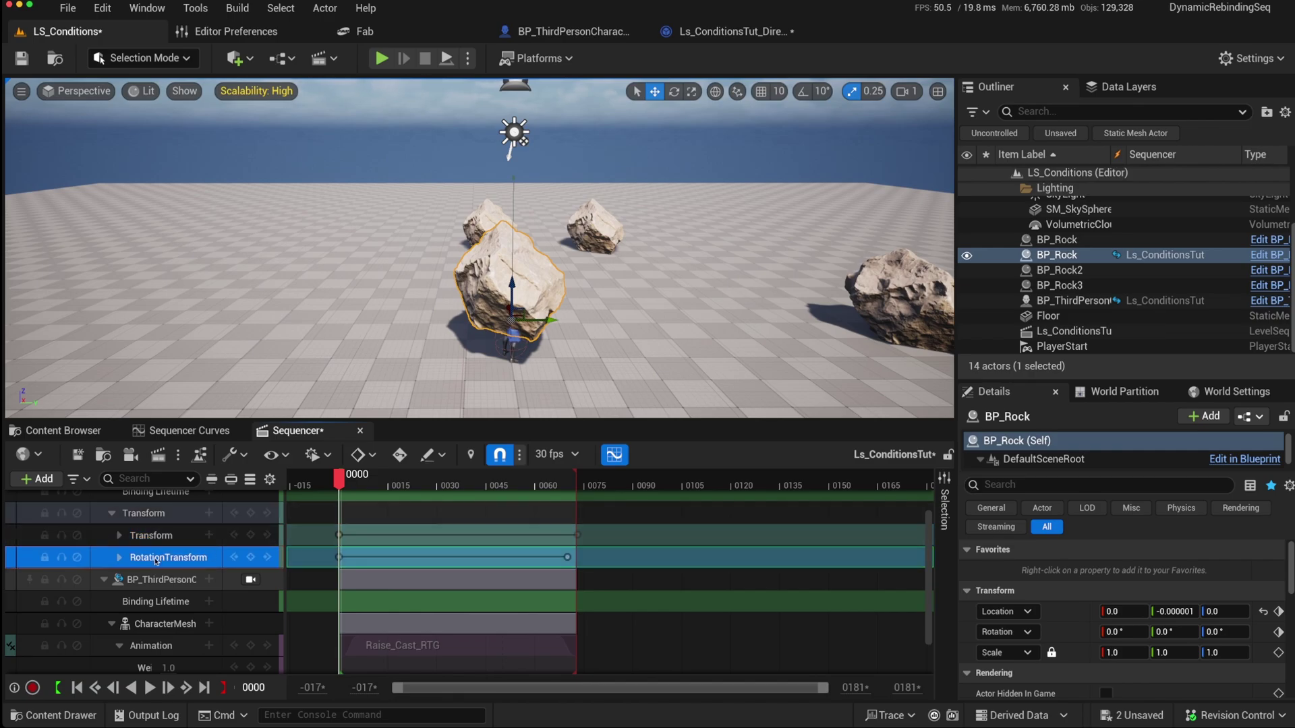
left_click(157, 514)
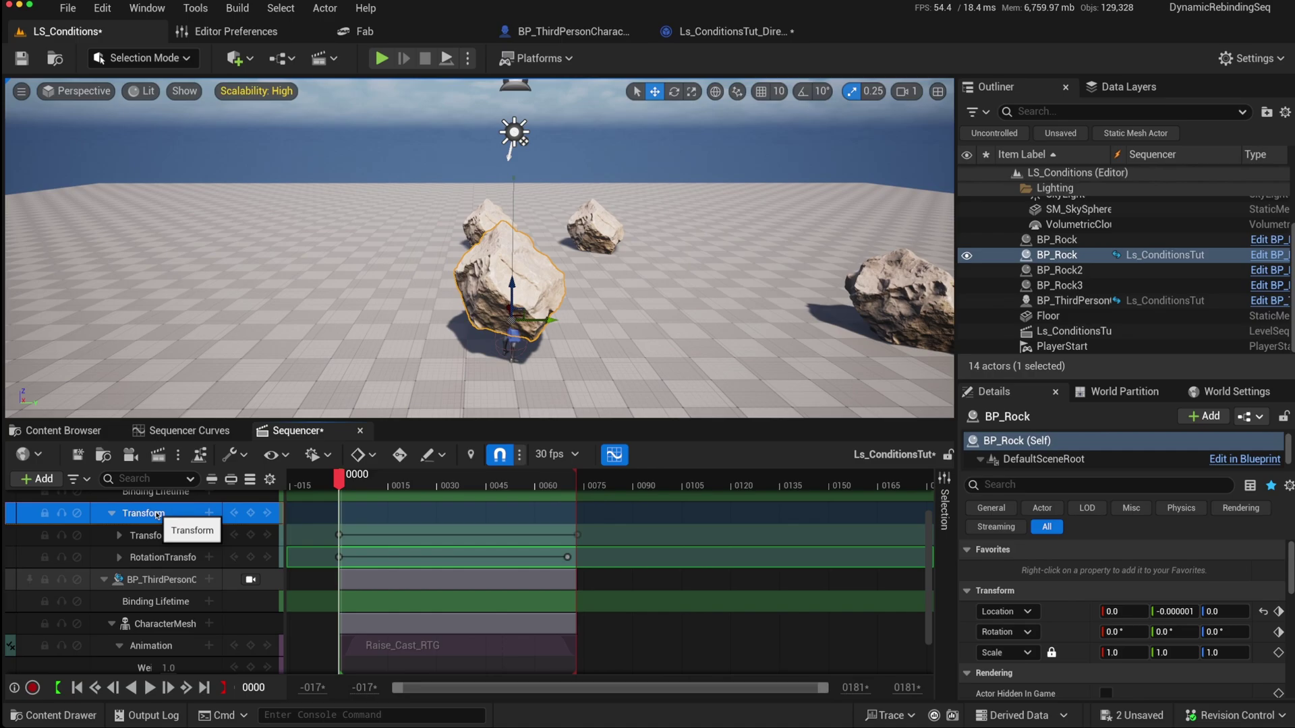
right_click(157, 513)
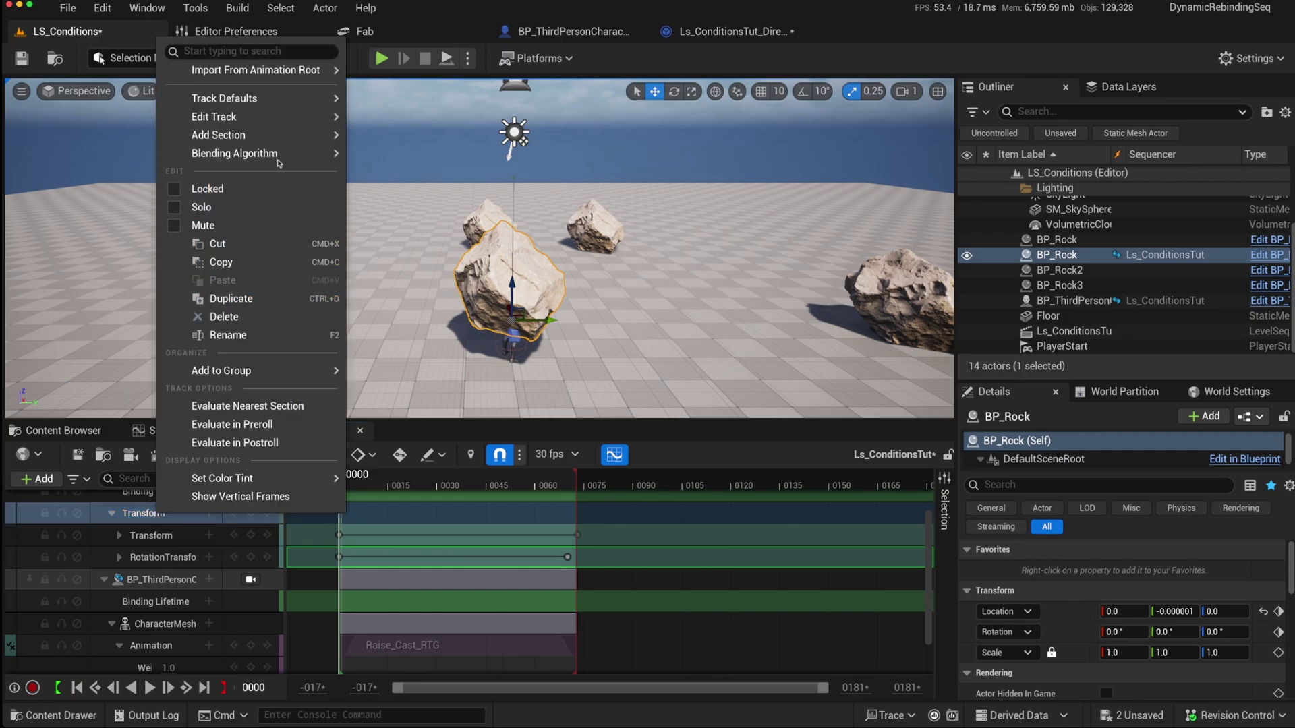
mouse_move(265, 124)
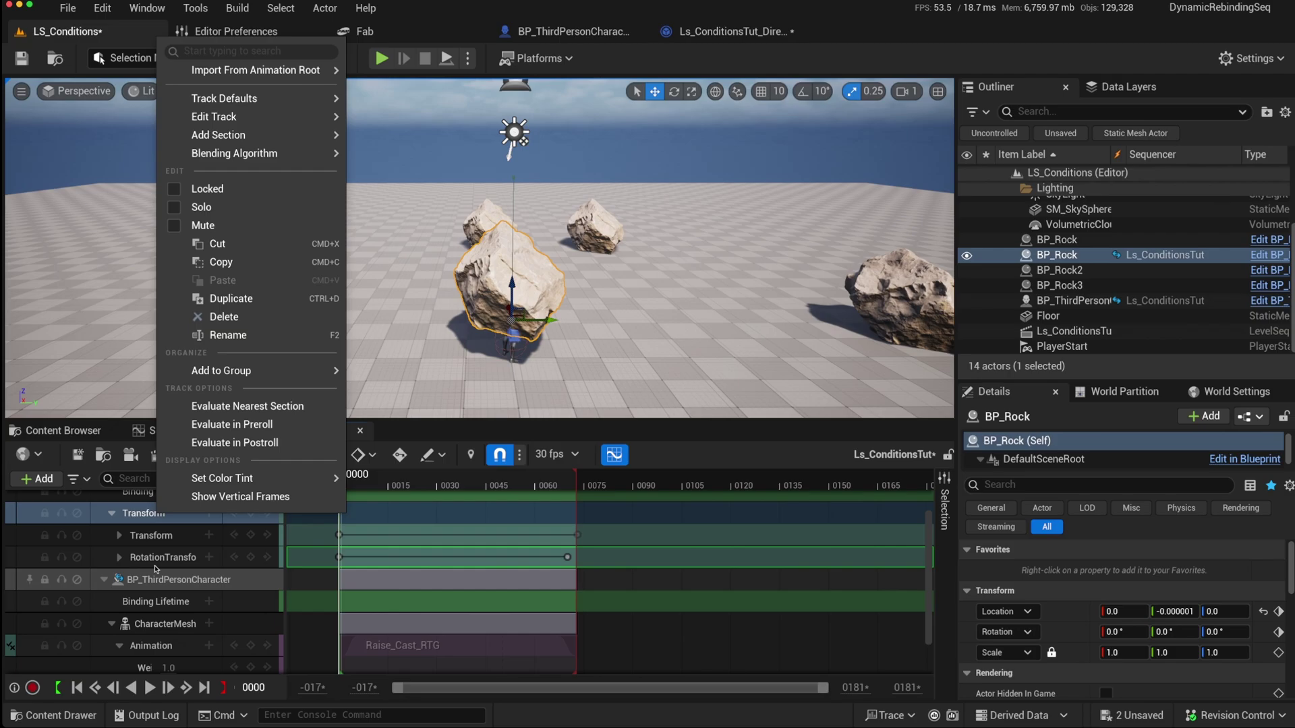
Step: Edit the RotationTransform section and show its Director Blueprint Condition options
left_click(149, 539)
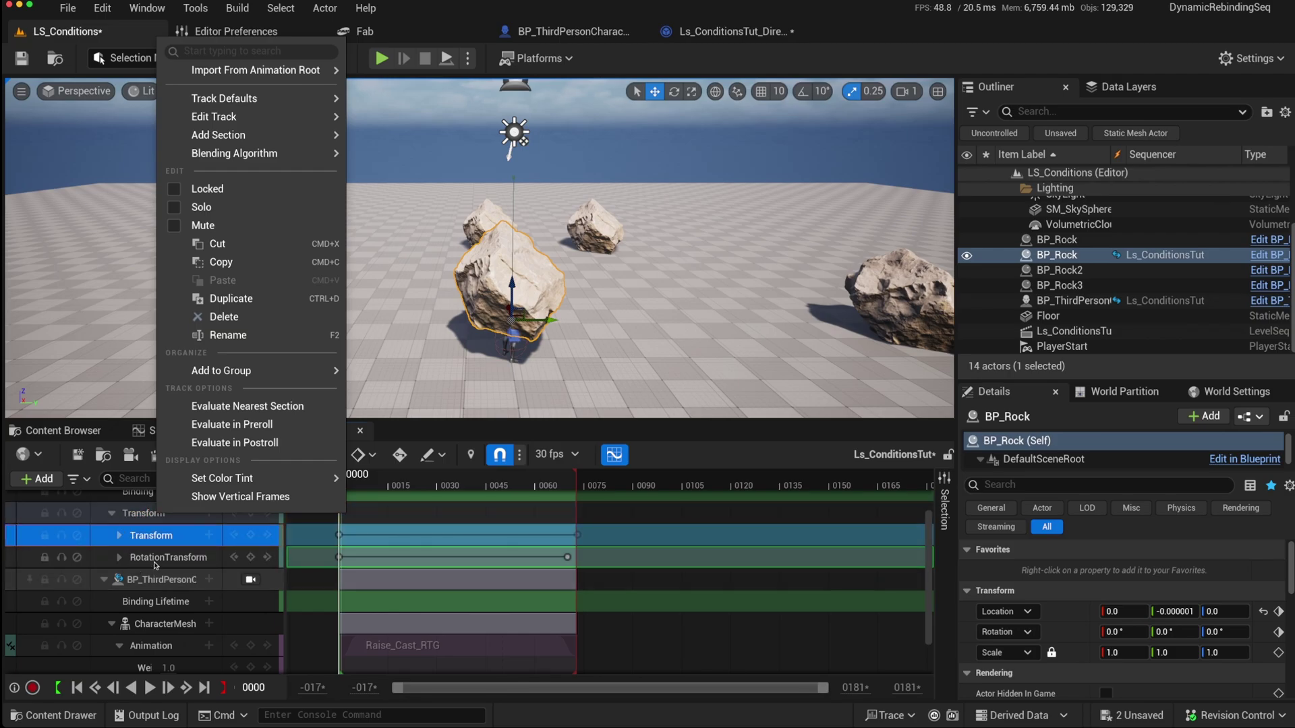
left_click(143, 557)
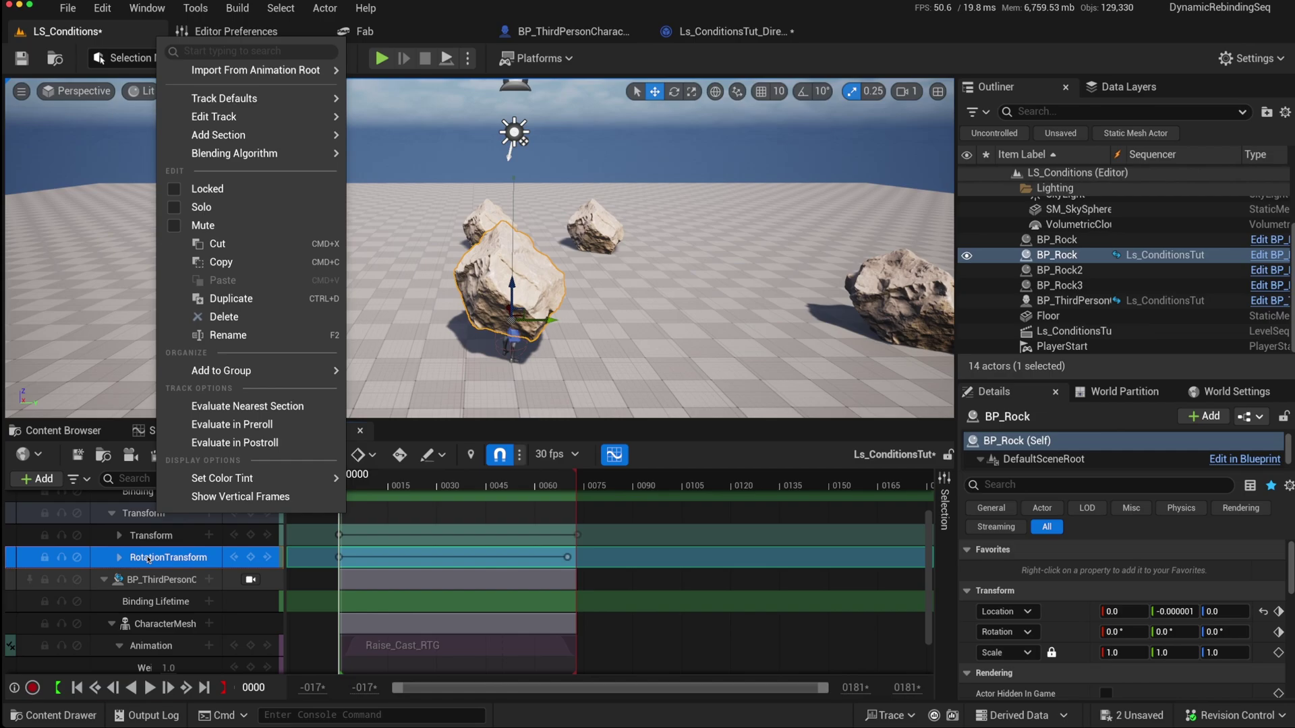
right_click(148, 557)
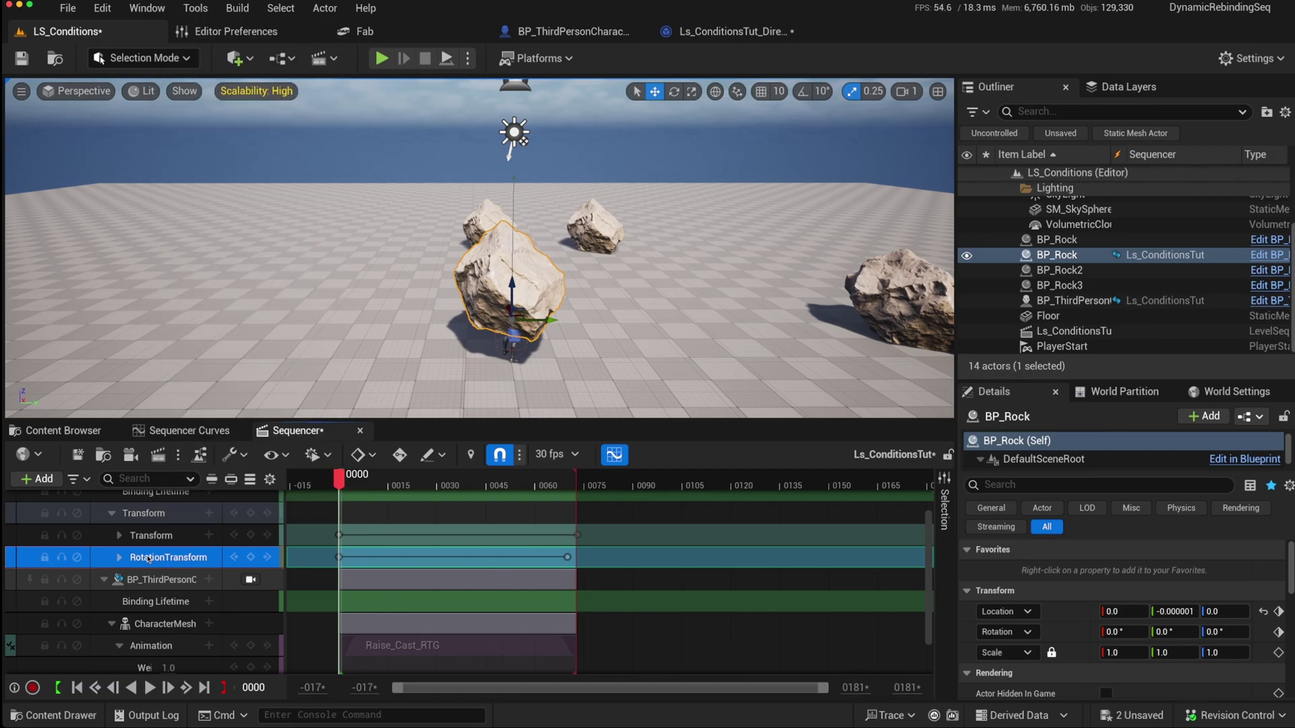
right_click(148, 557)
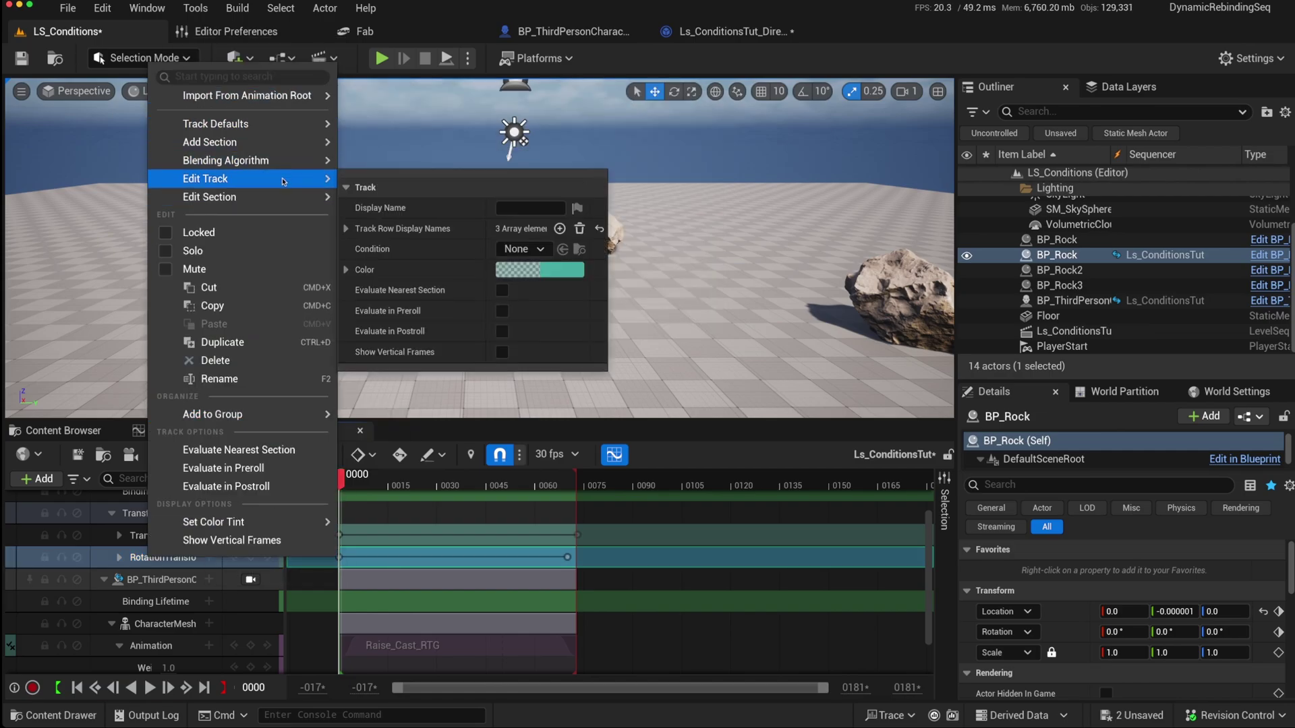
mouse_move(282, 196)
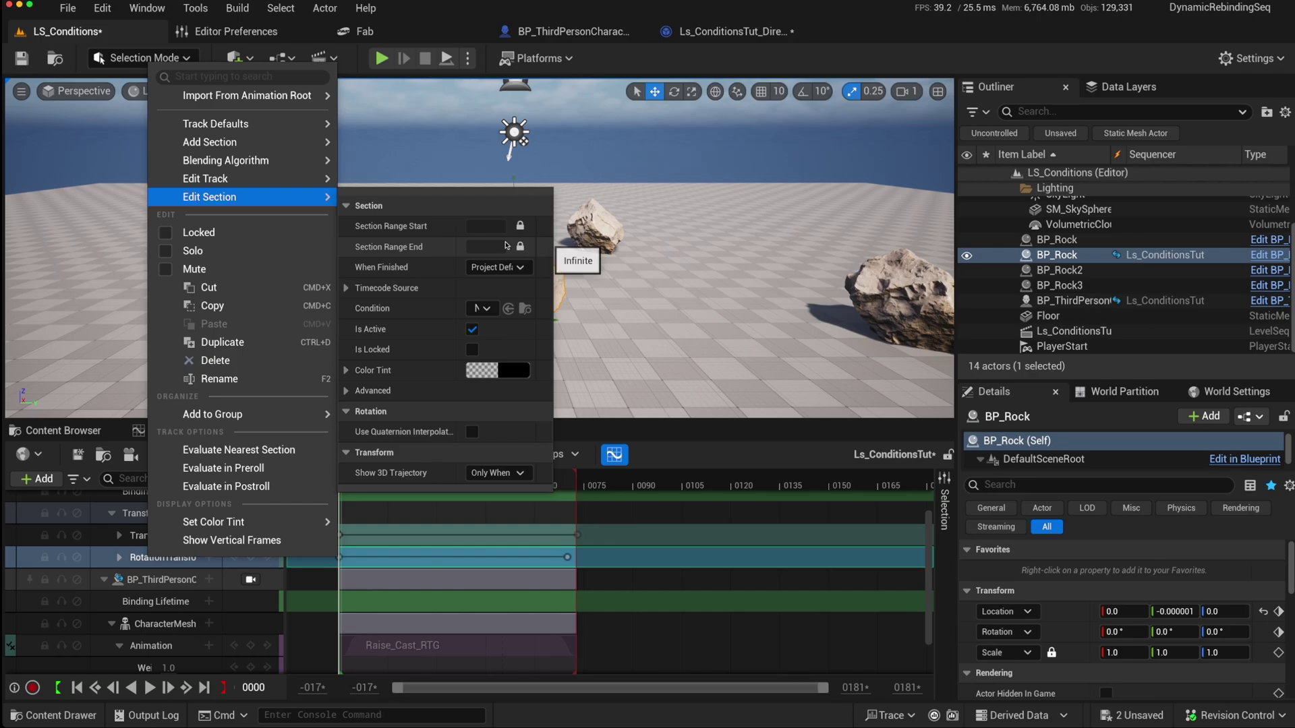
left_click(489, 309)
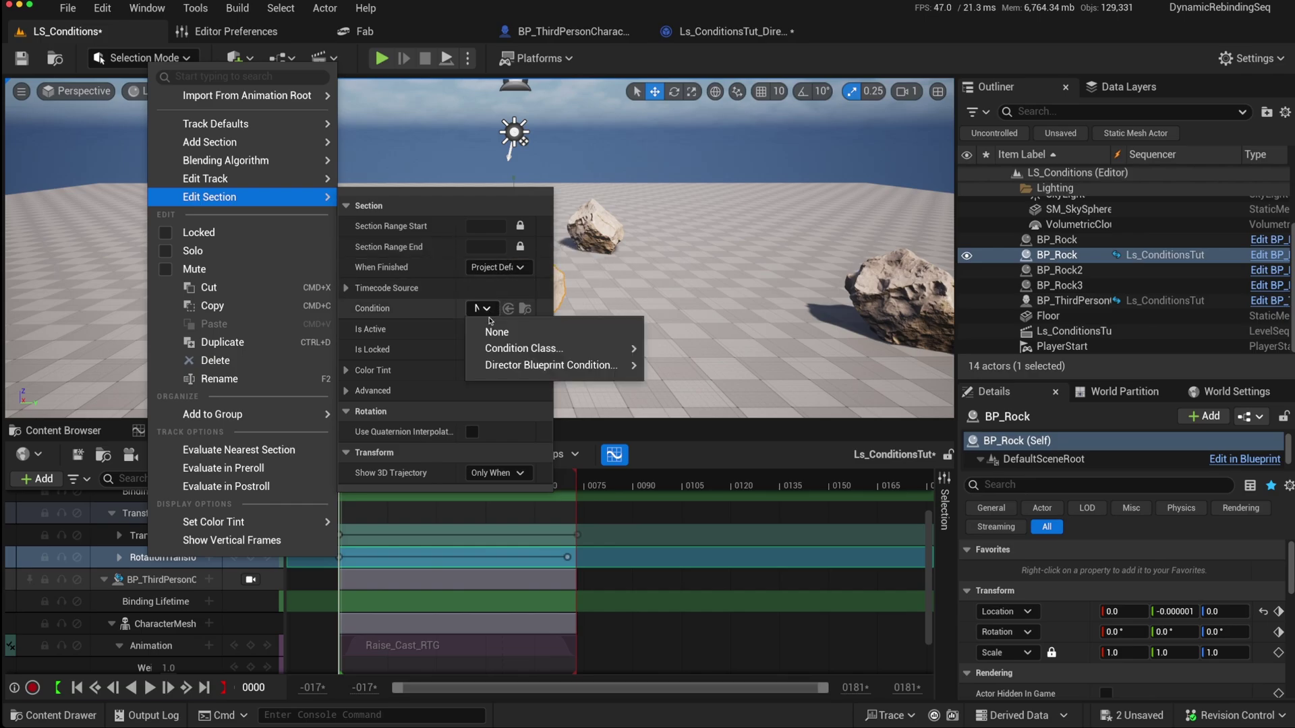
mouse_move(546, 365)
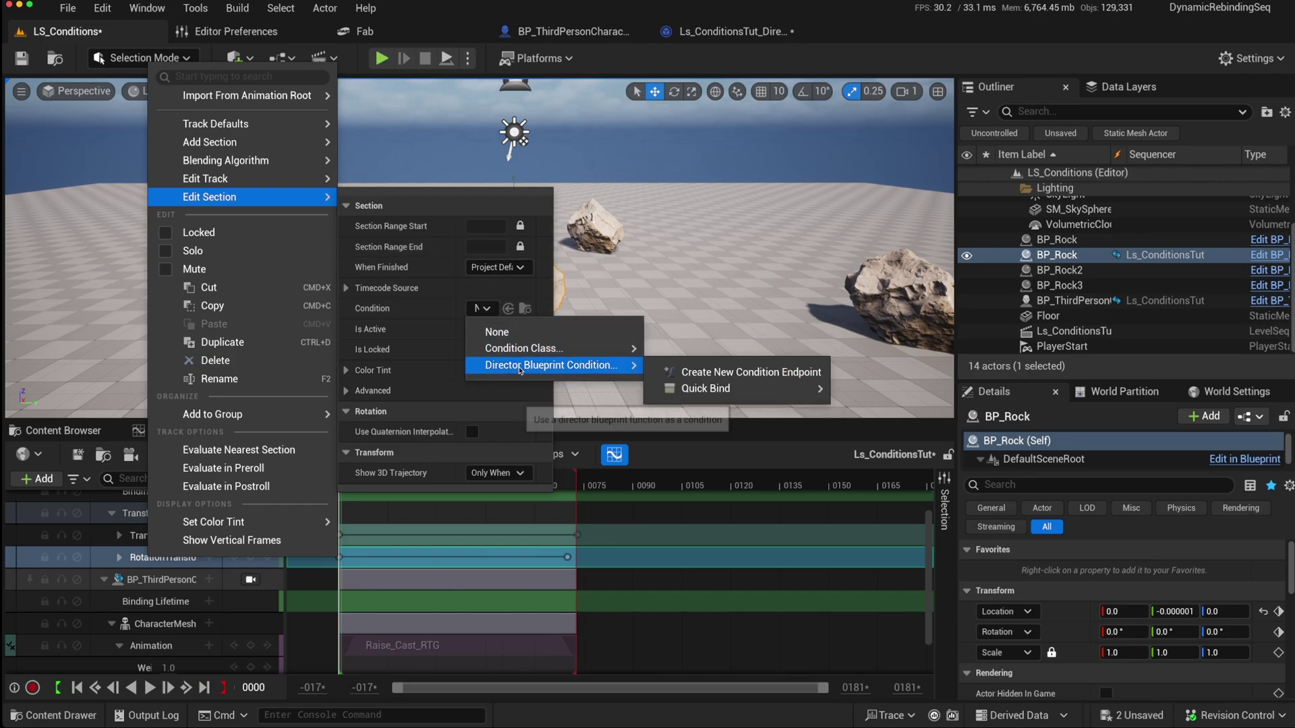
Step: Create a new condition endpoint named RotateEvaluateCondition and move its entry node left
left_click(720, 371)
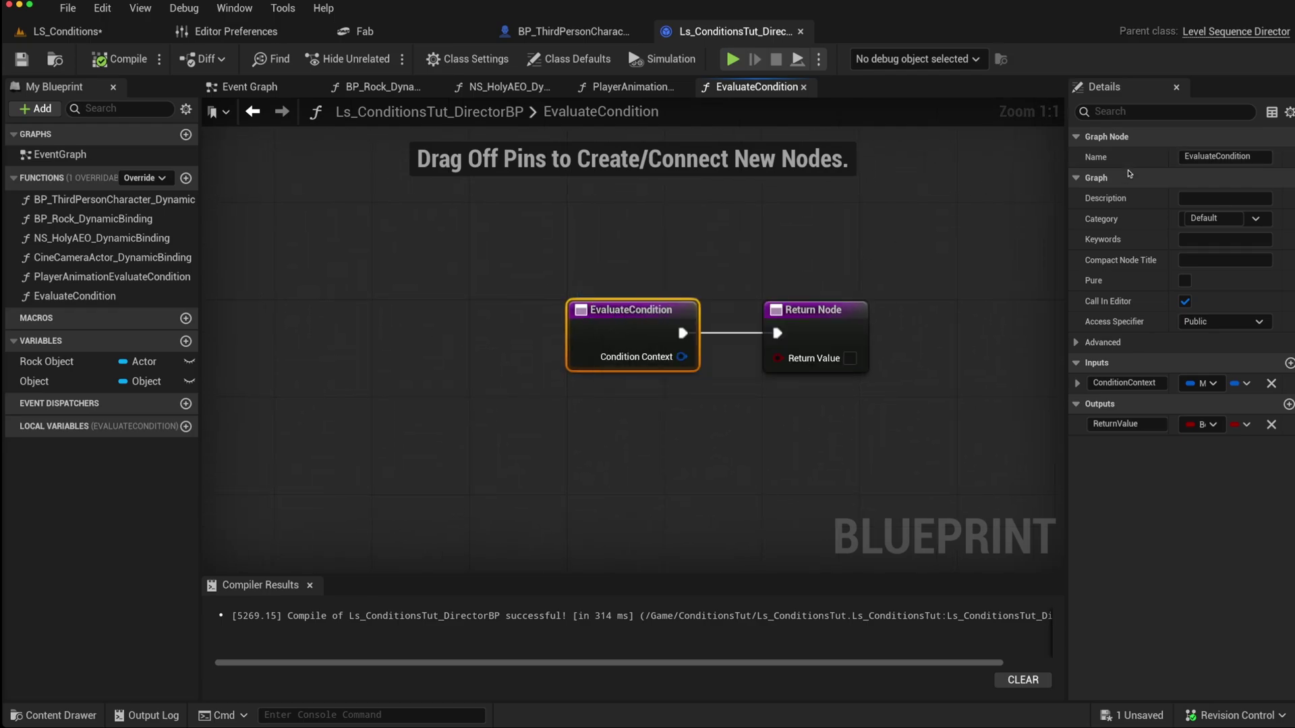
left_click(1184, 159)
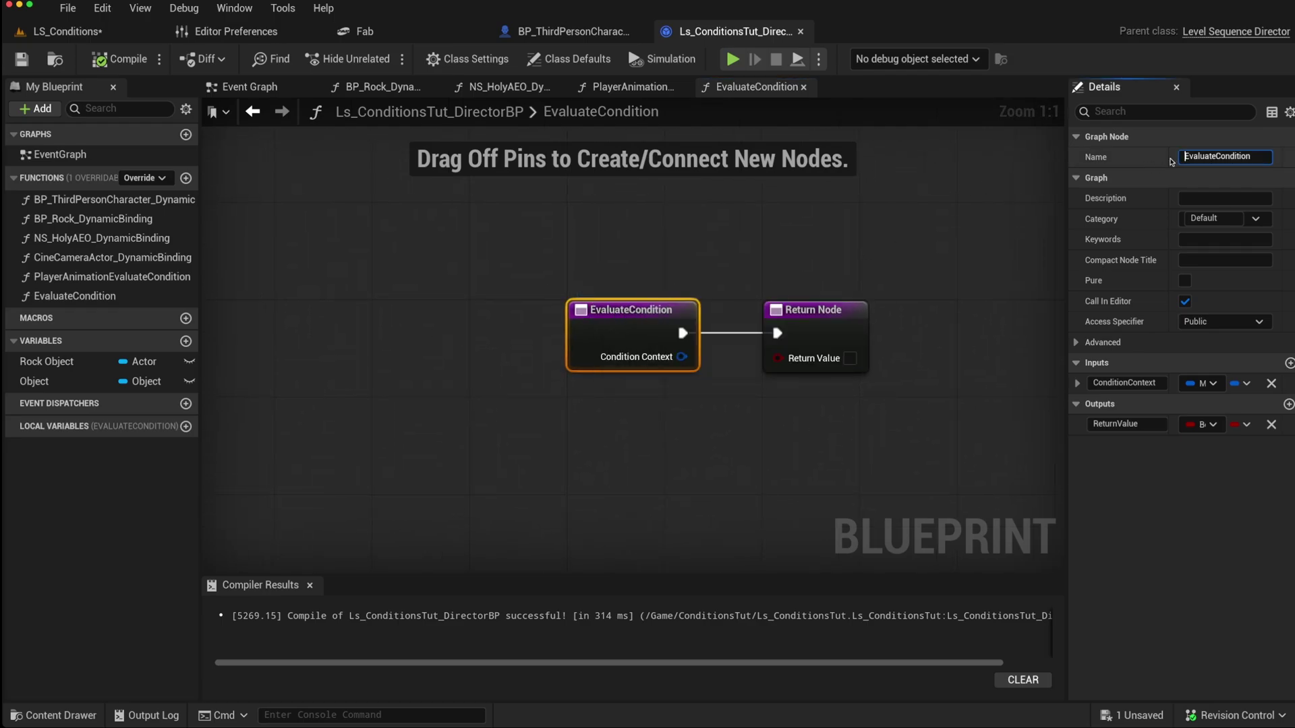
key("Return")
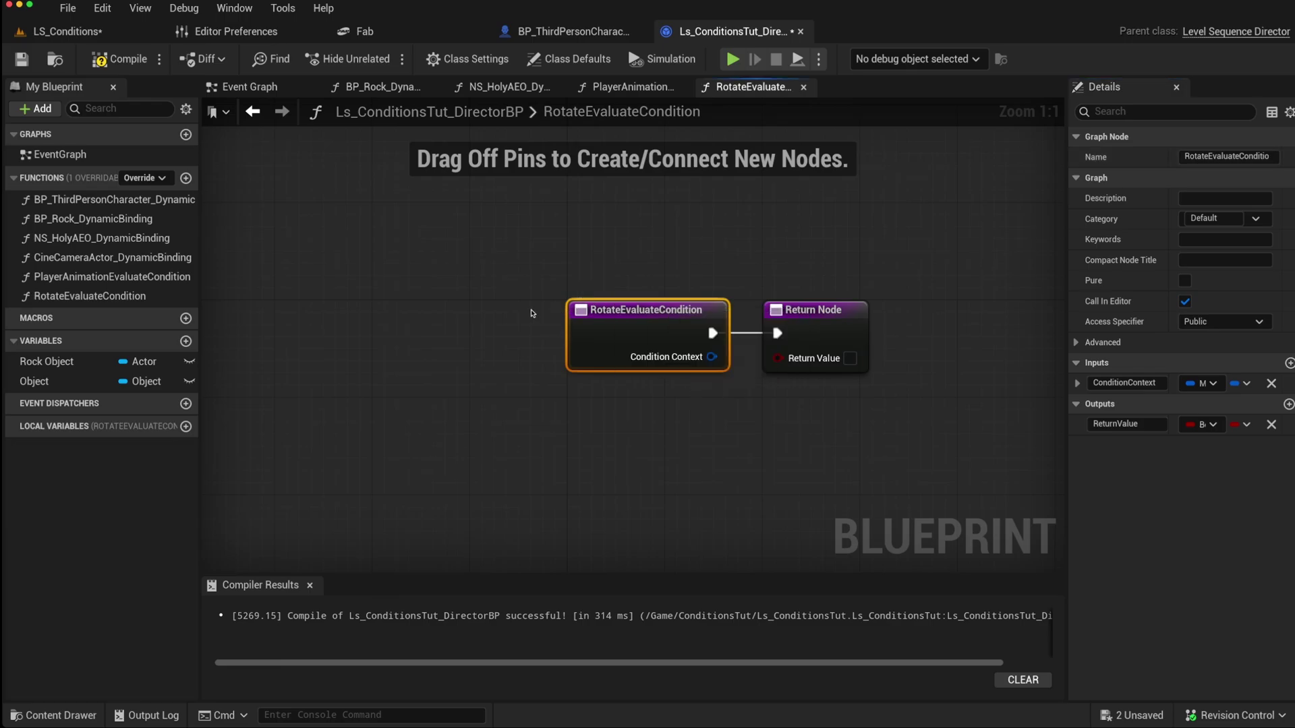
left_click_drag(570, 309, 472, 309)
left_click_drag(372, 307, 321, 305)
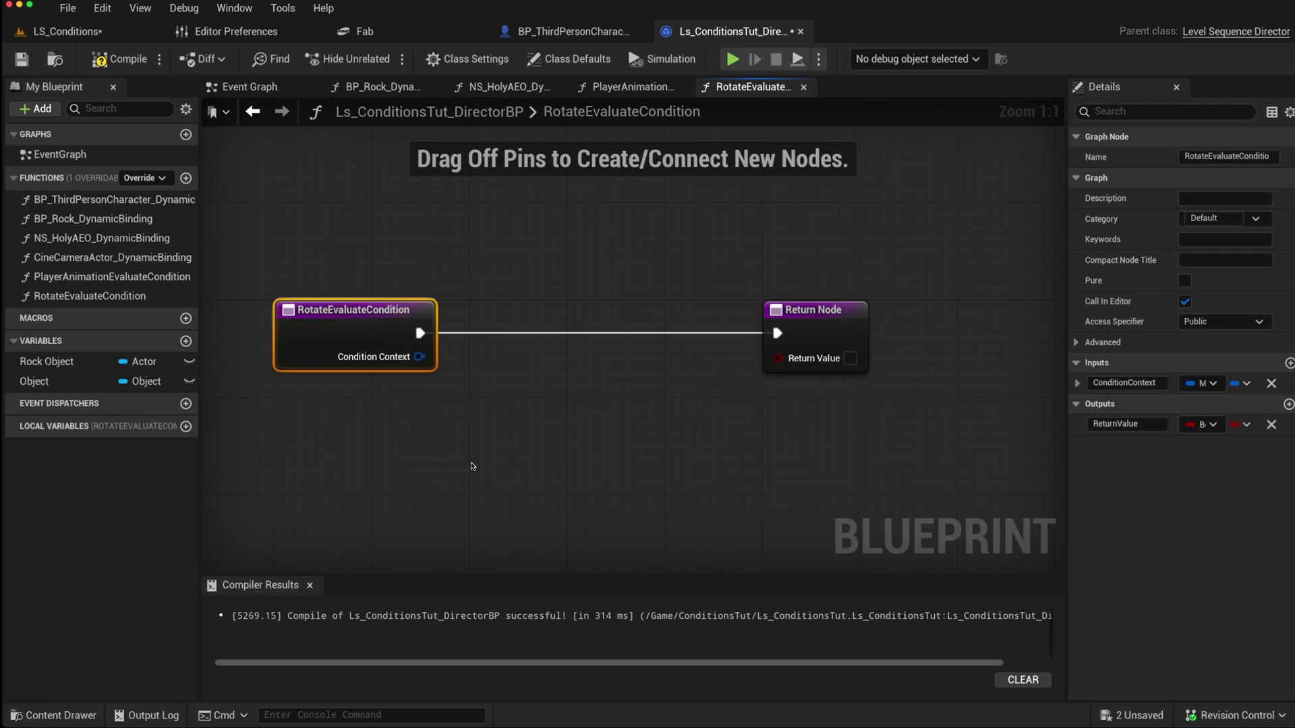
Step: Wire a Random Bool node to the Return Value, then compile and save the director blueprint
right_click(472, 466)
type("rand")
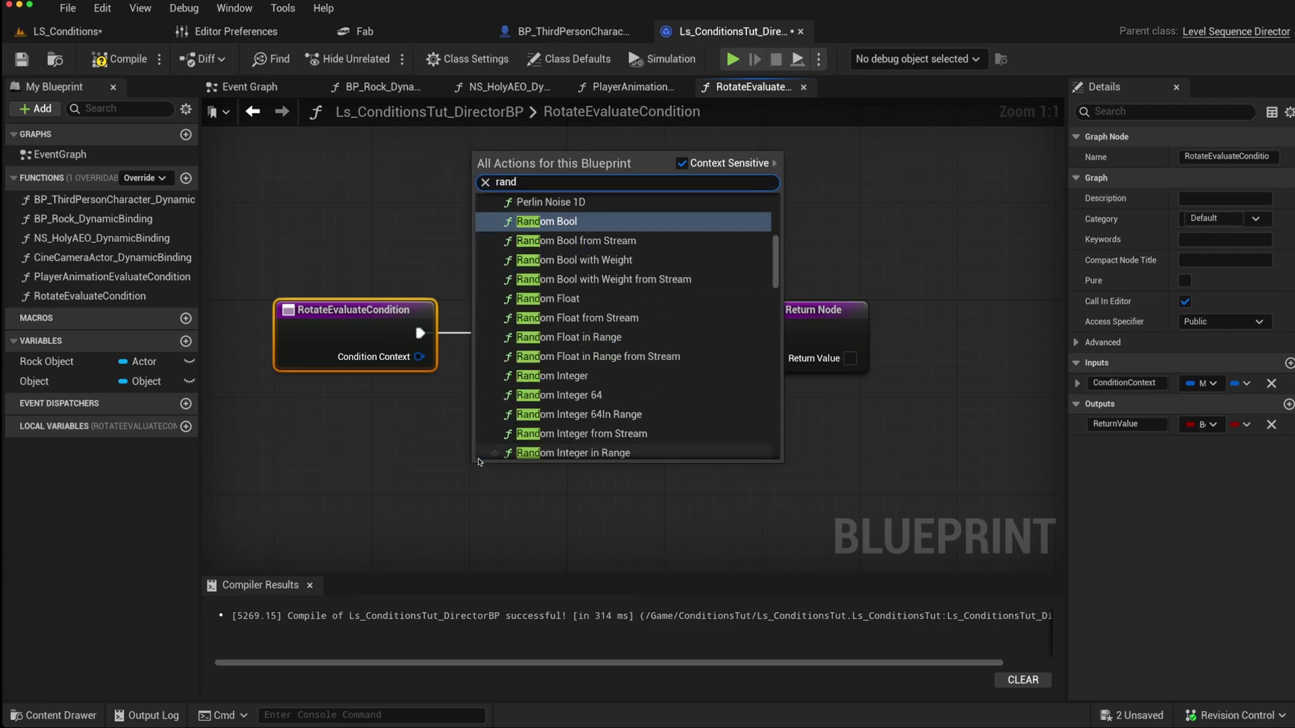
key("Return")
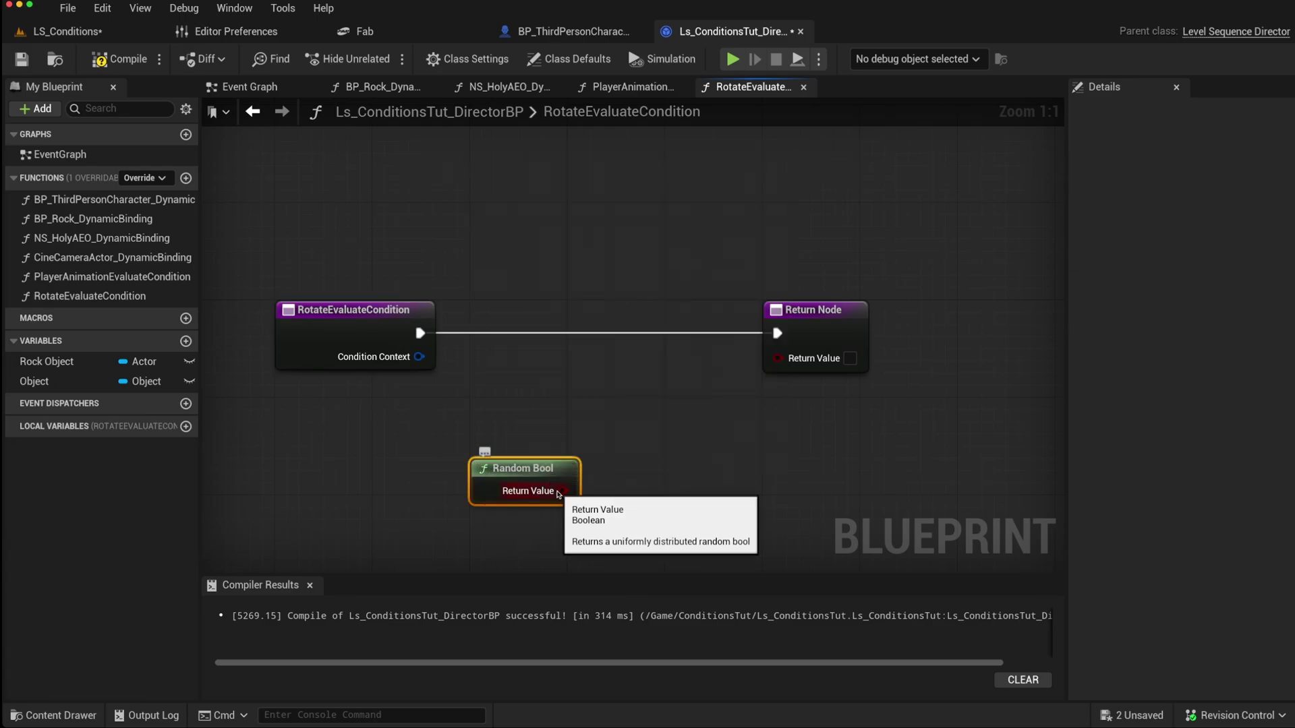
left_click_drag(559, 492, 781, 361)
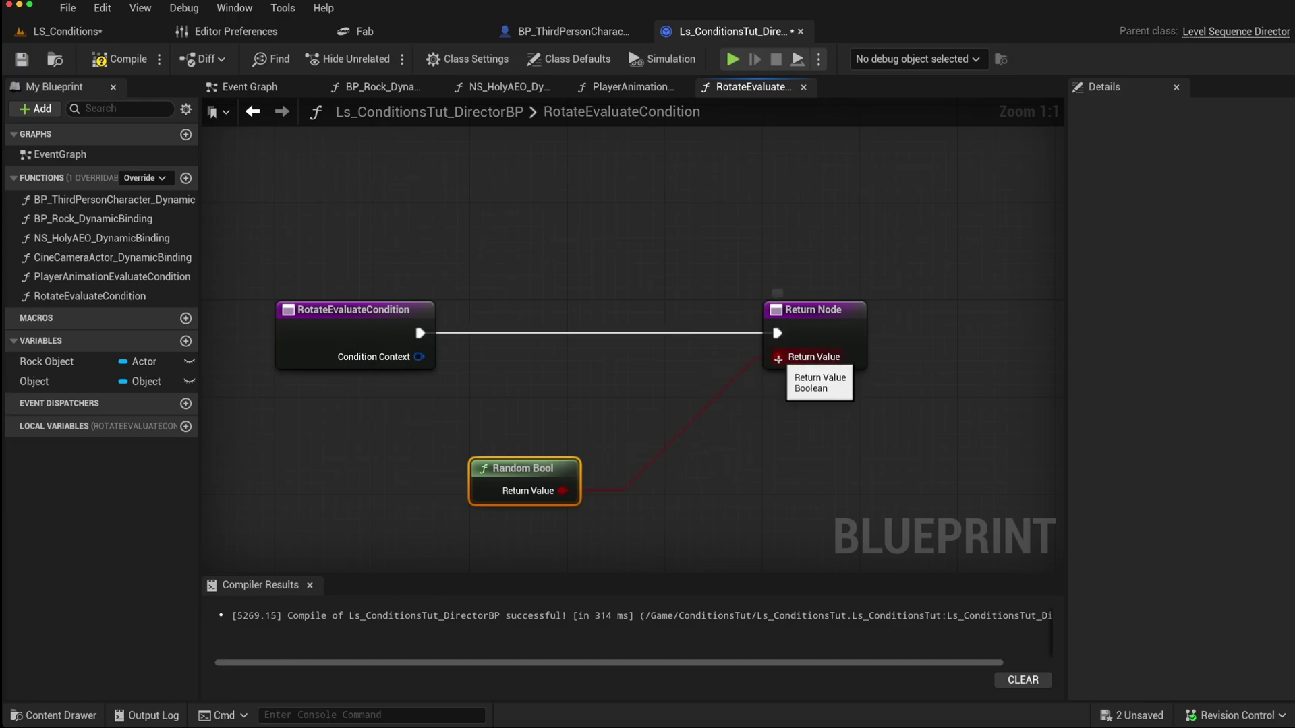
left_click(127, 60)
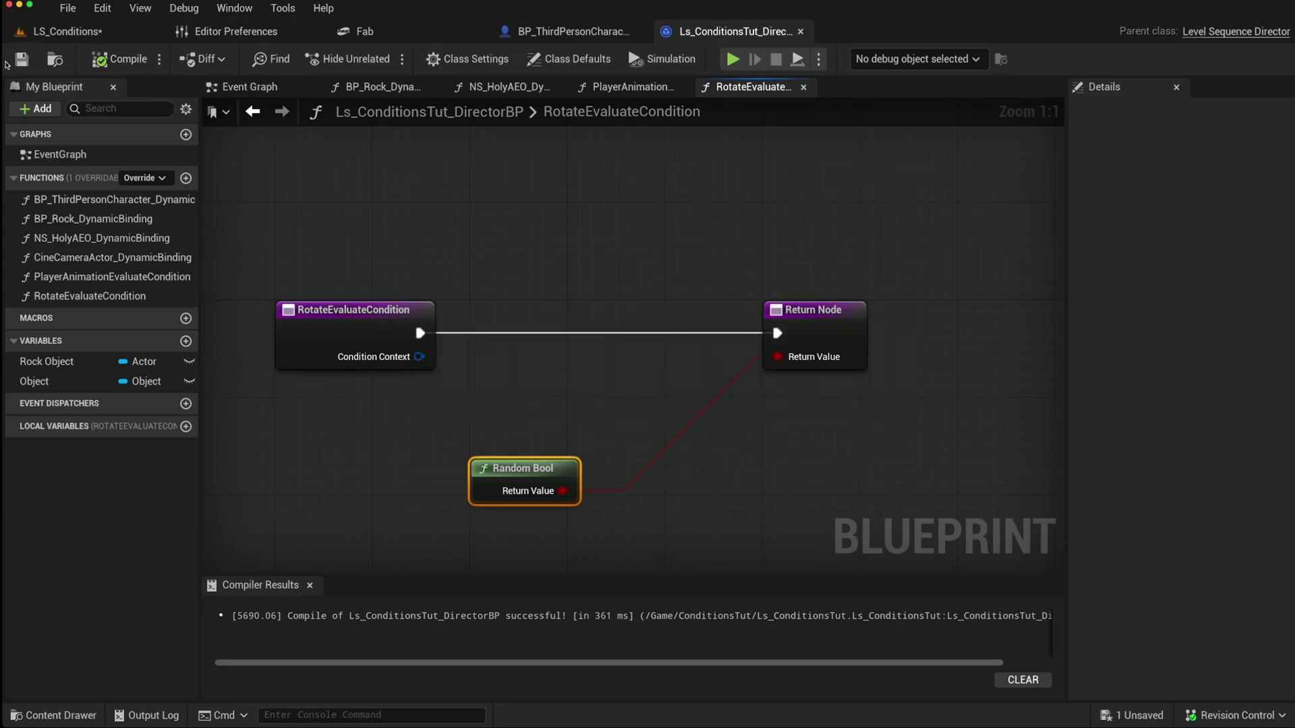
left_click(22, 59)
left_click(67, 32)
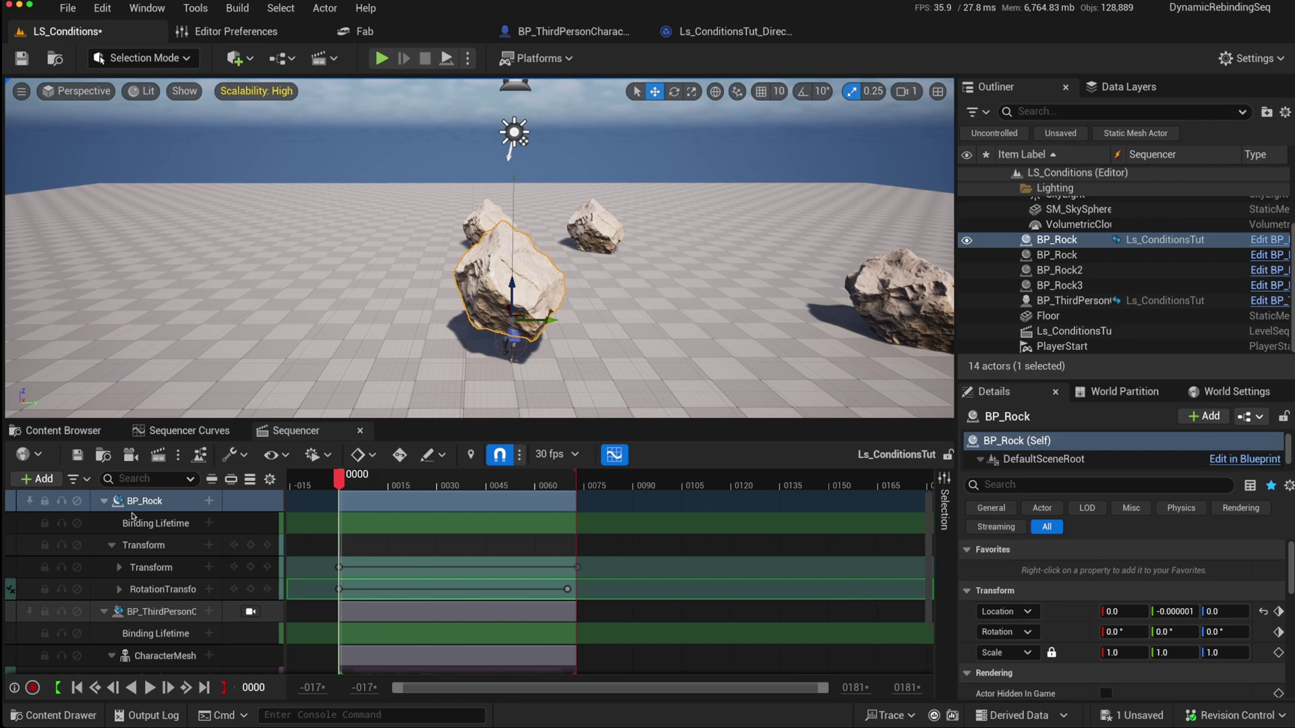
right_click(153, 593)
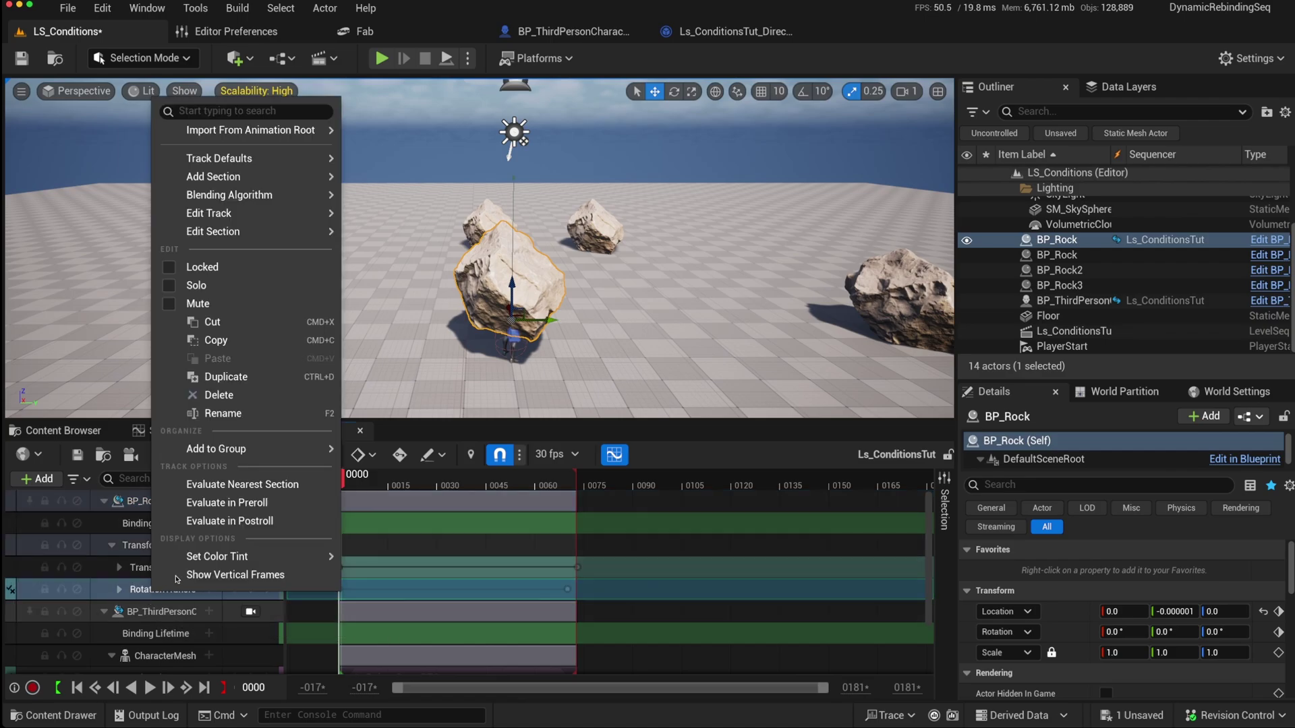
mouse_move(240, 233)
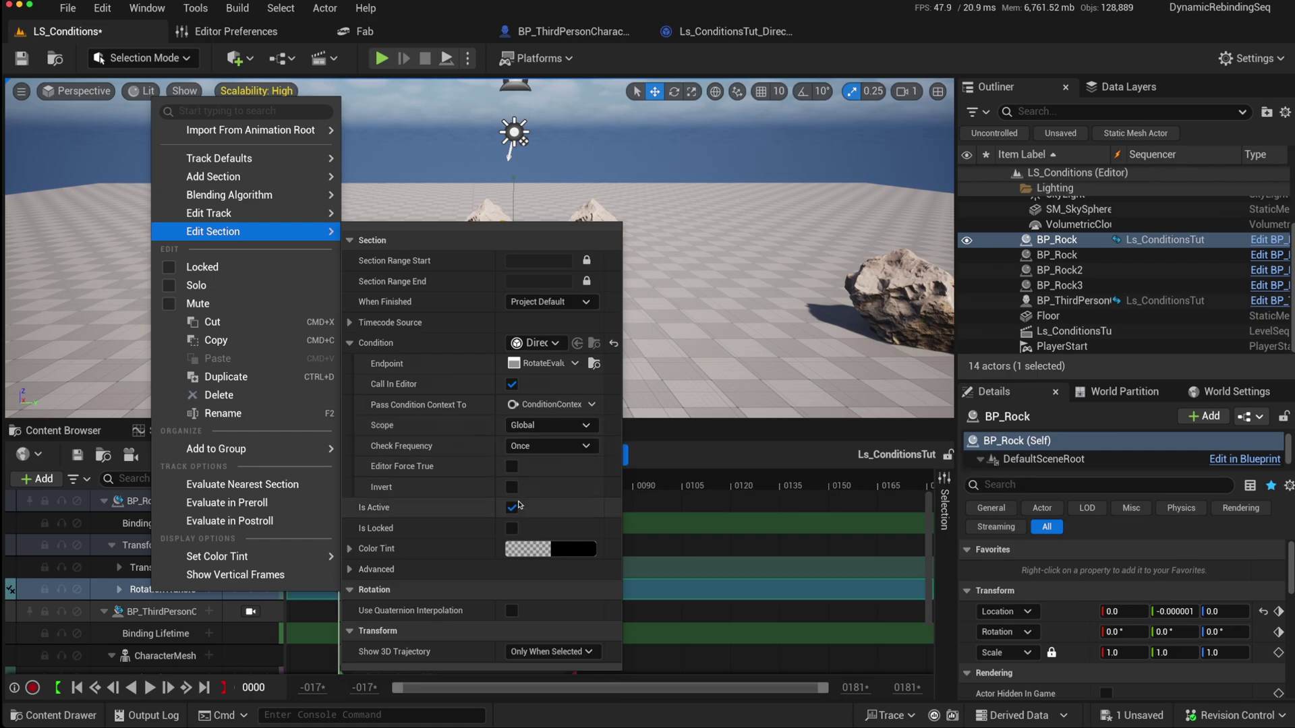
left_click(105, 501)
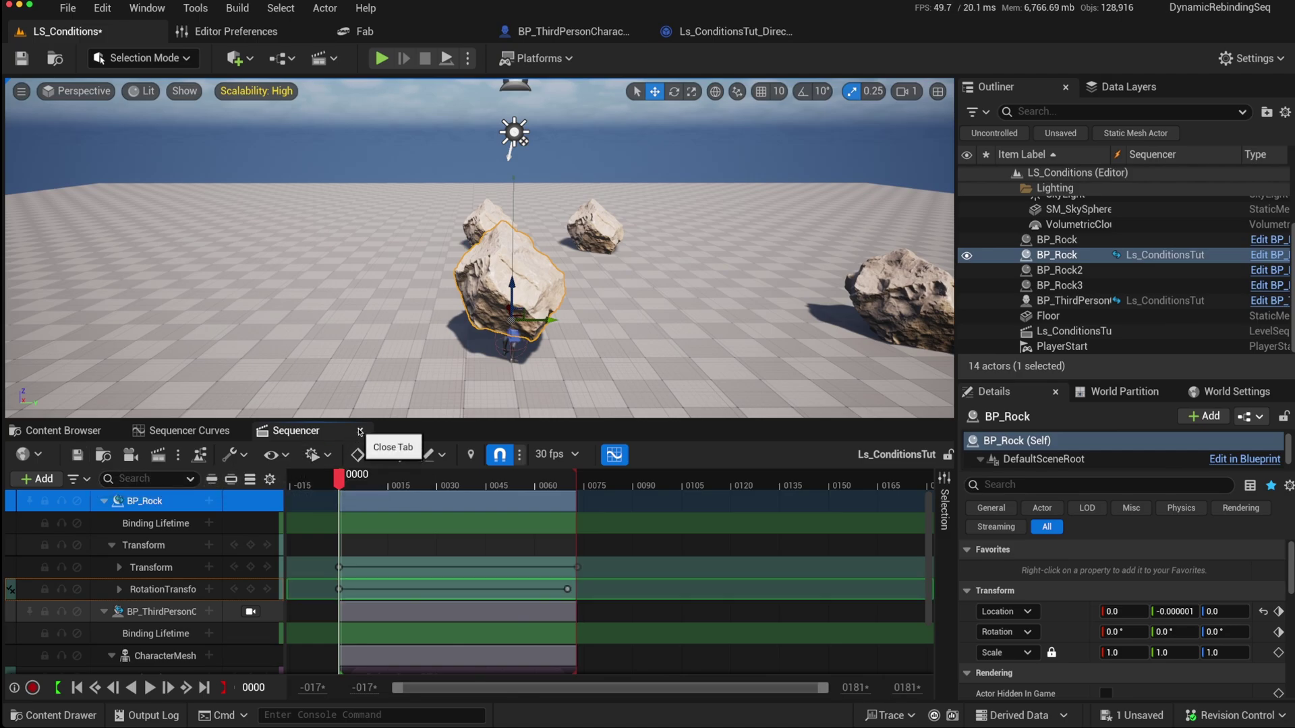
Step: Close the Sequencer panel and play-test, running the character to lift rocks
left_click(360, 432)
left_click(360, 432)
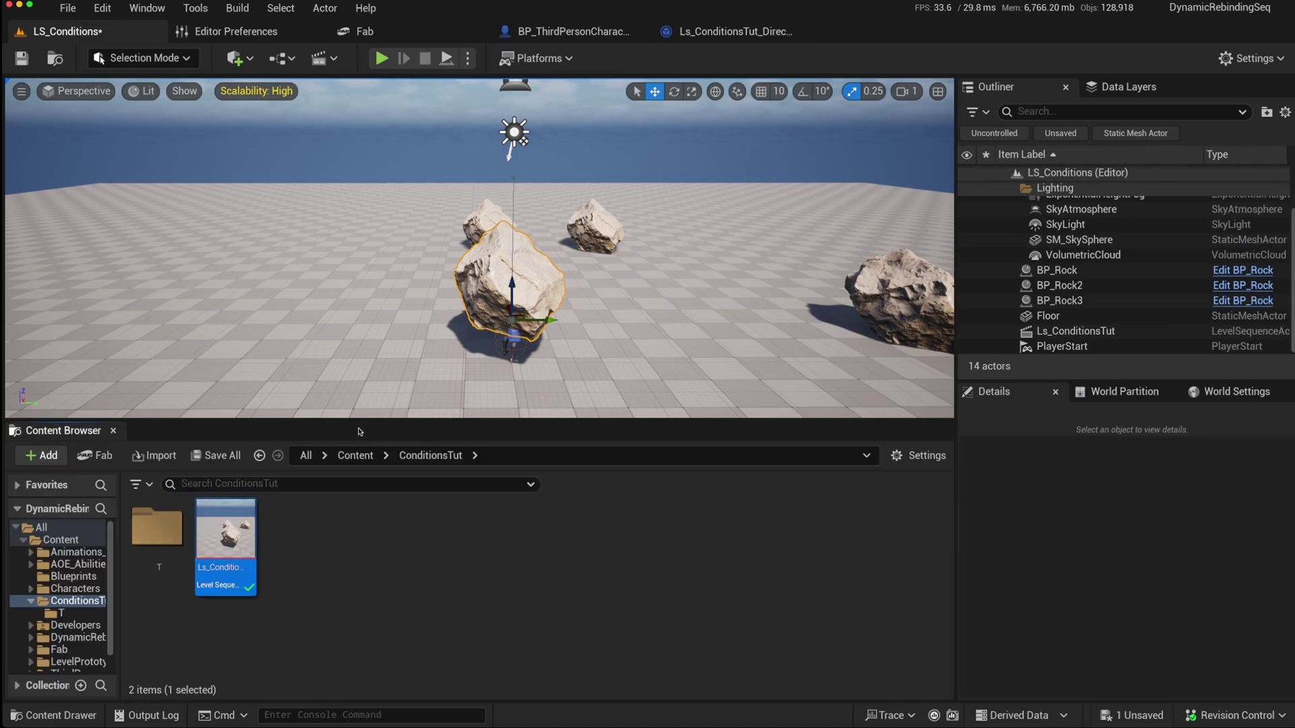
key("alt+p")
key("w")
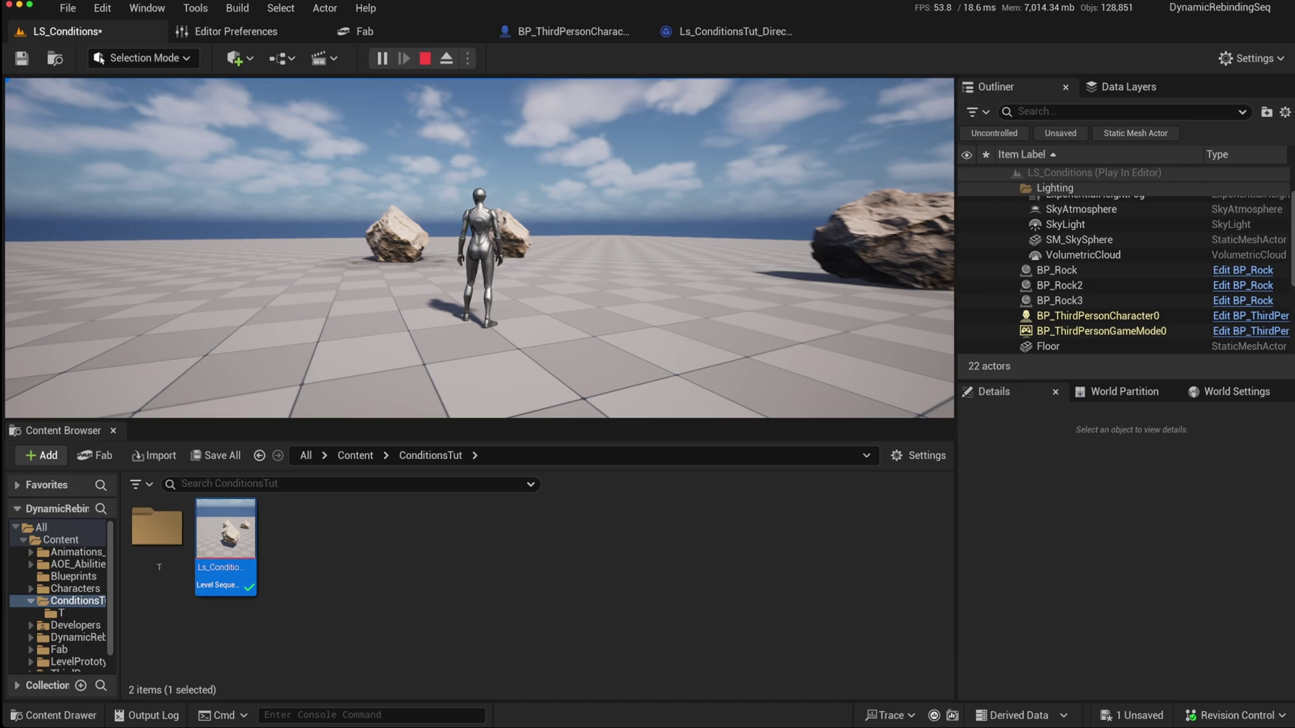
key("w")
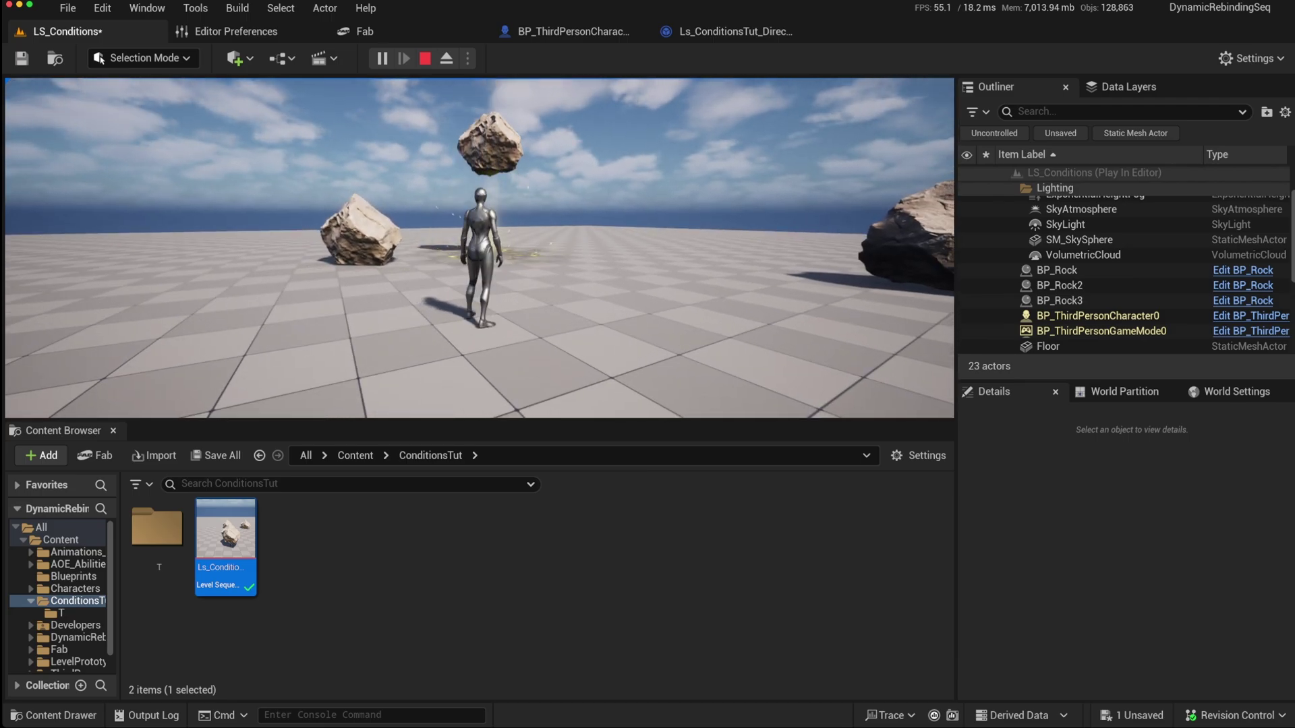
key("s")
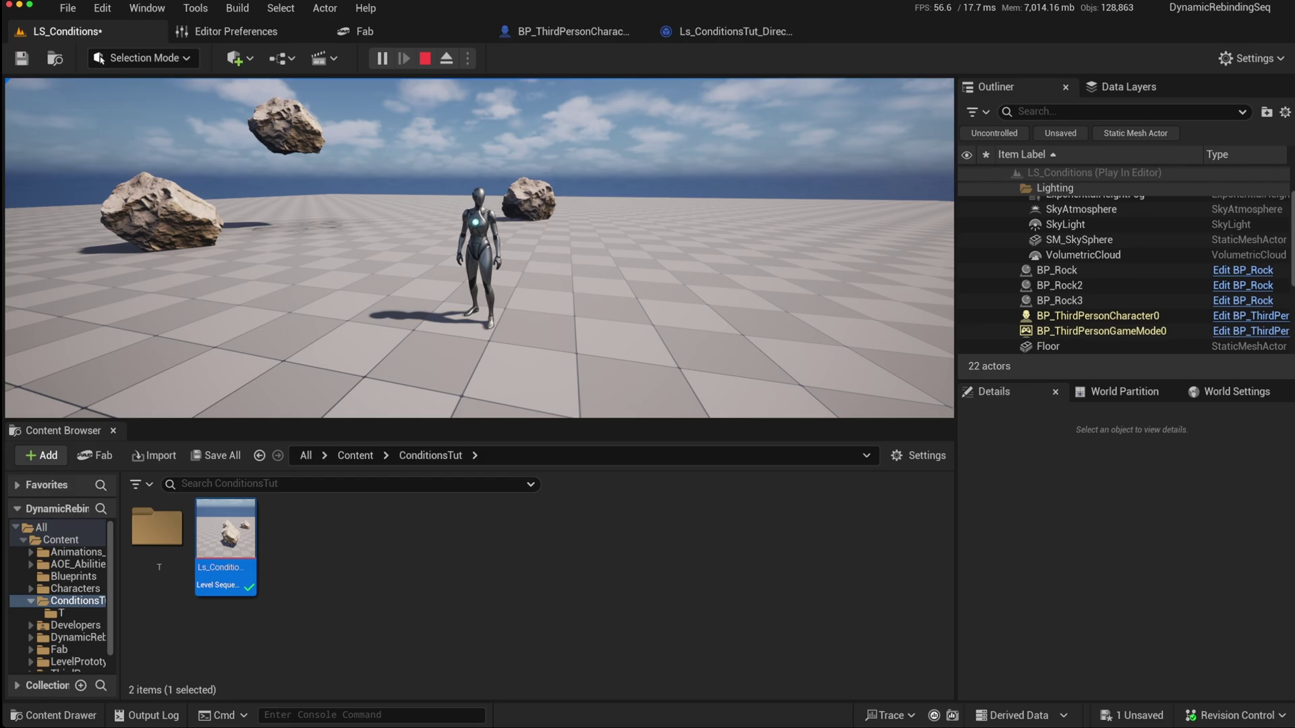
key("w")
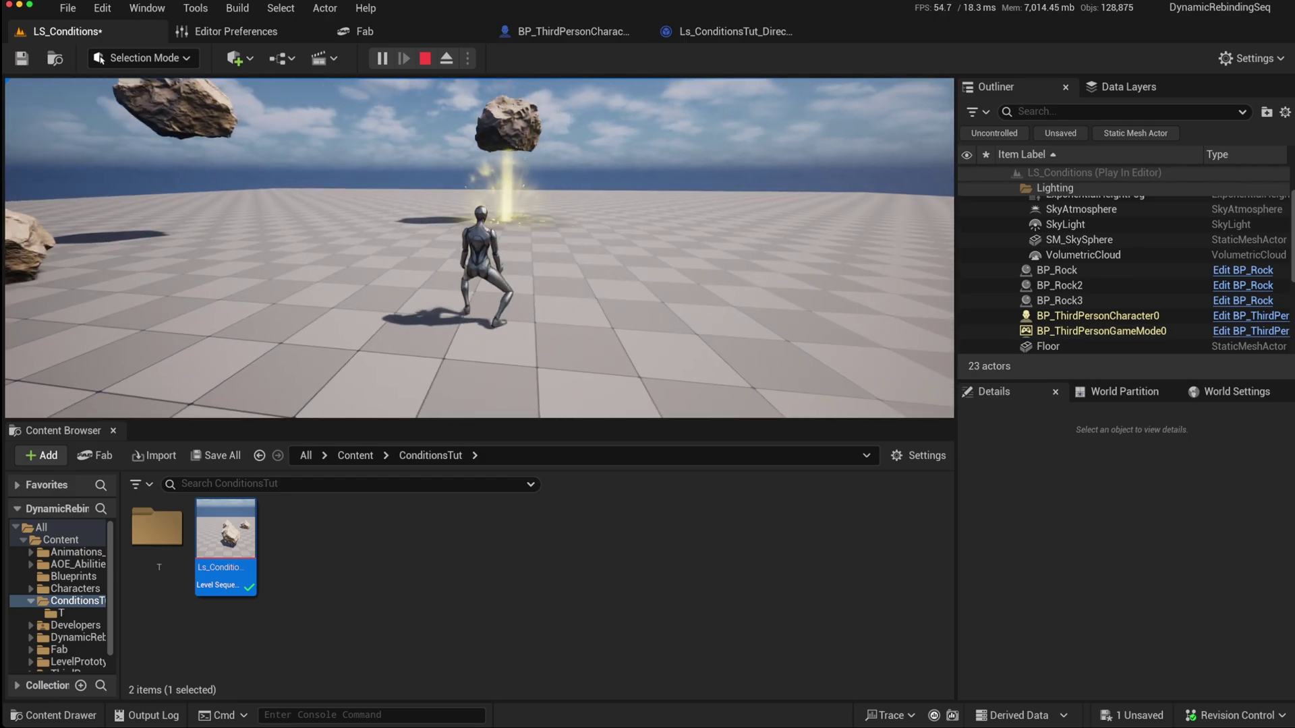
key("Escape")
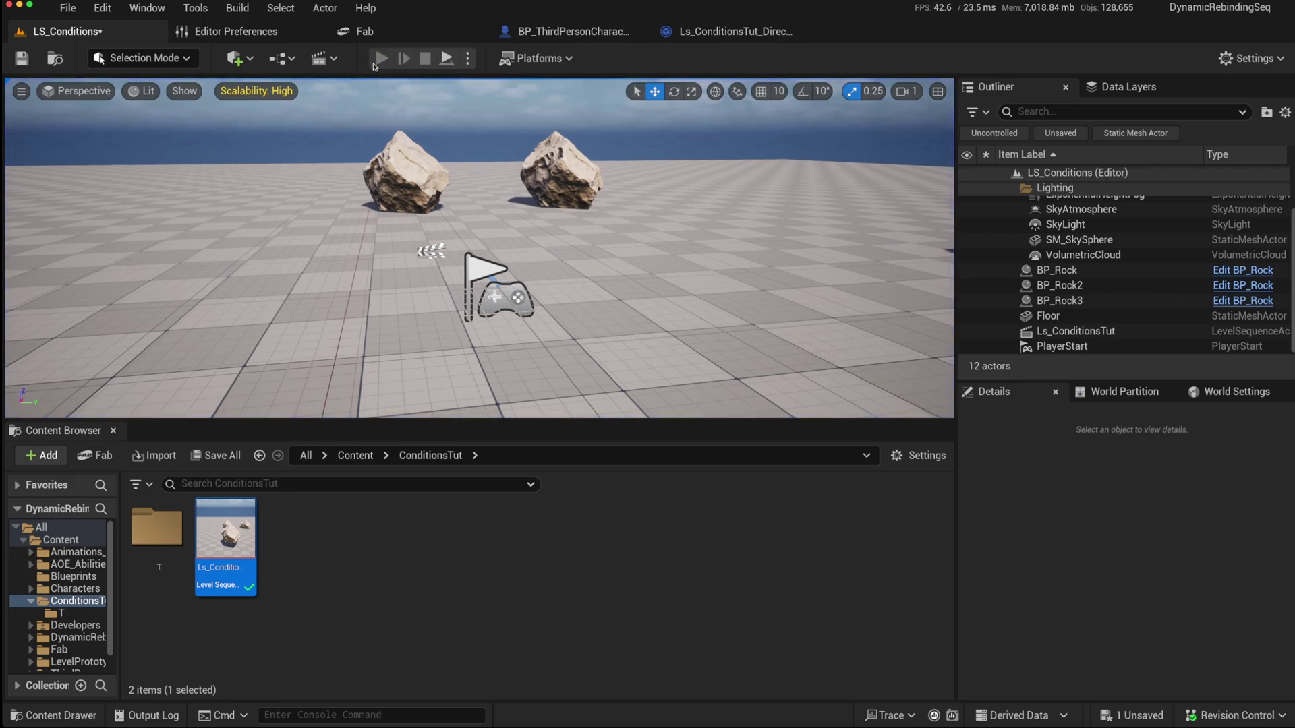
Step: Play the level again and lift two rocks to compare their random spins
left_click(379, 60)
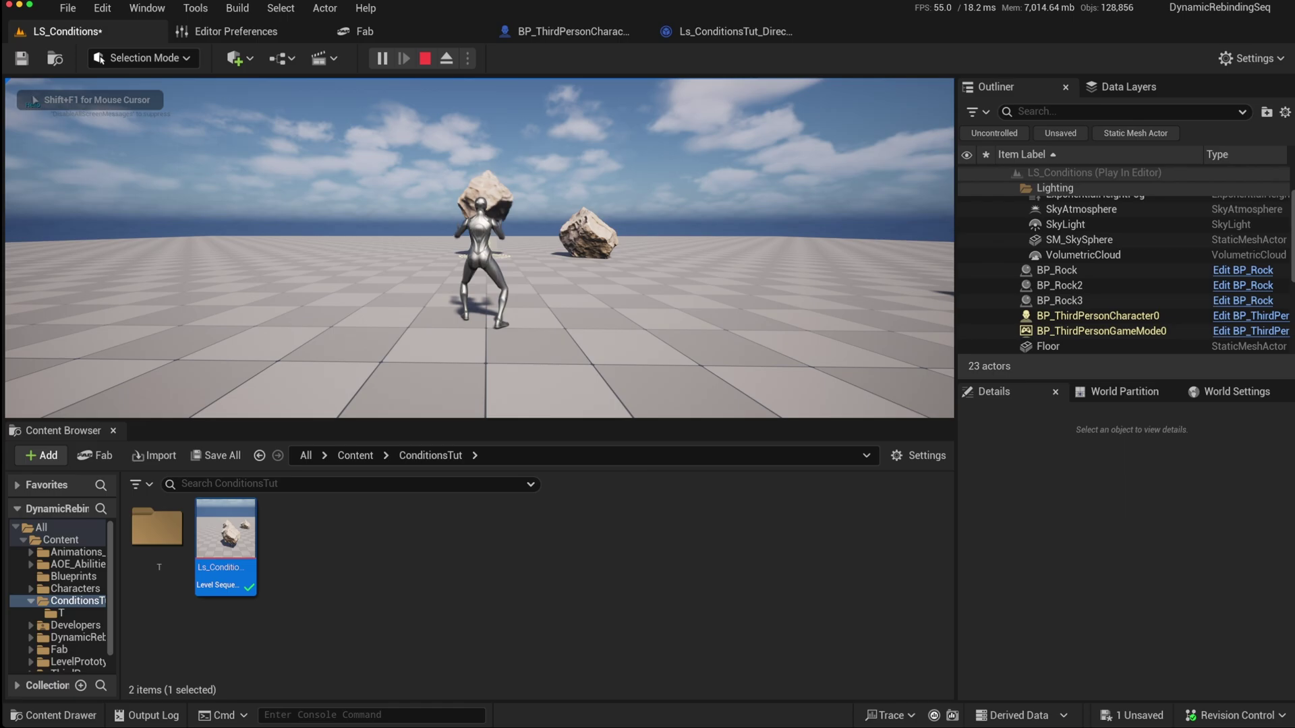
key("w")
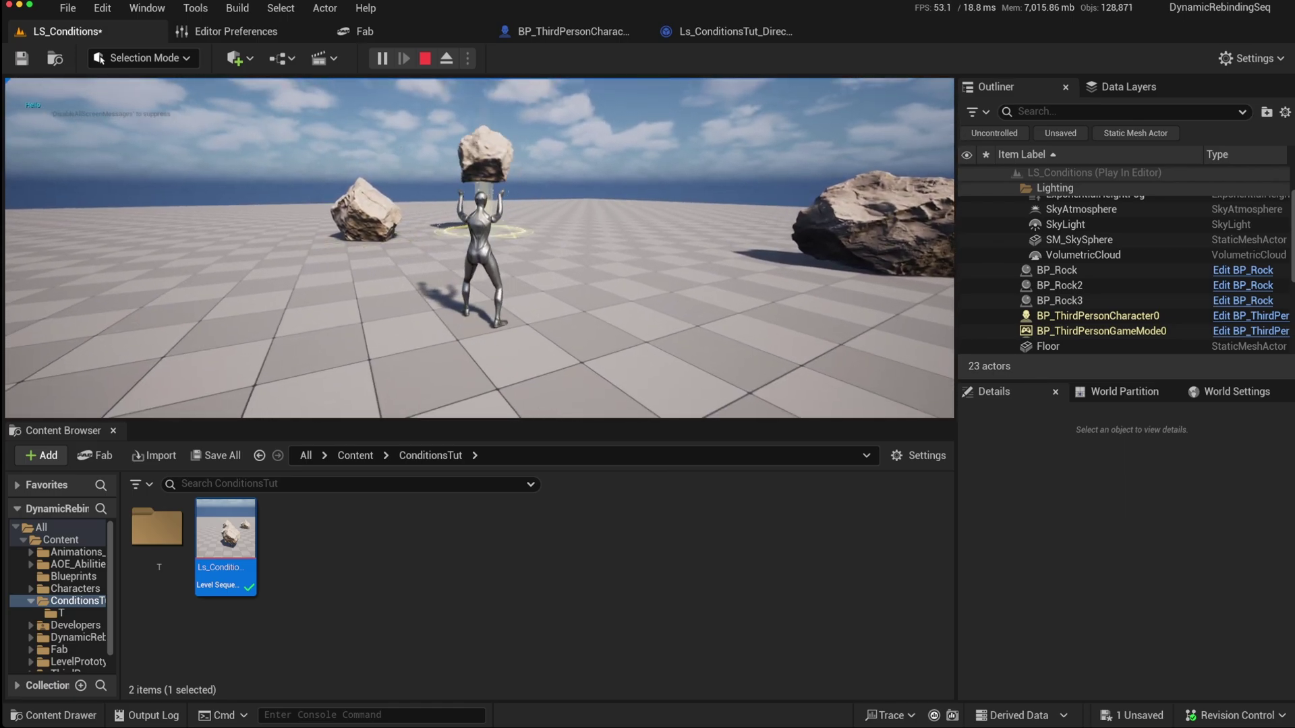
key("w")
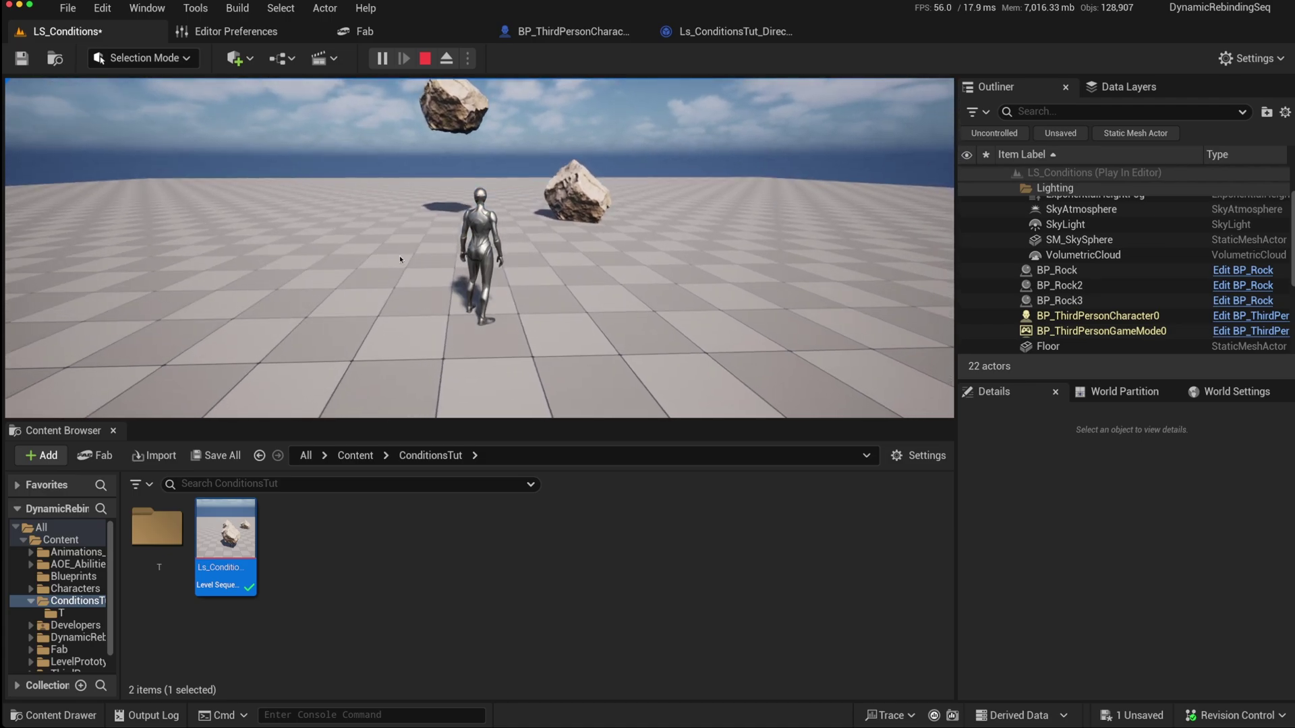
key("Escape")
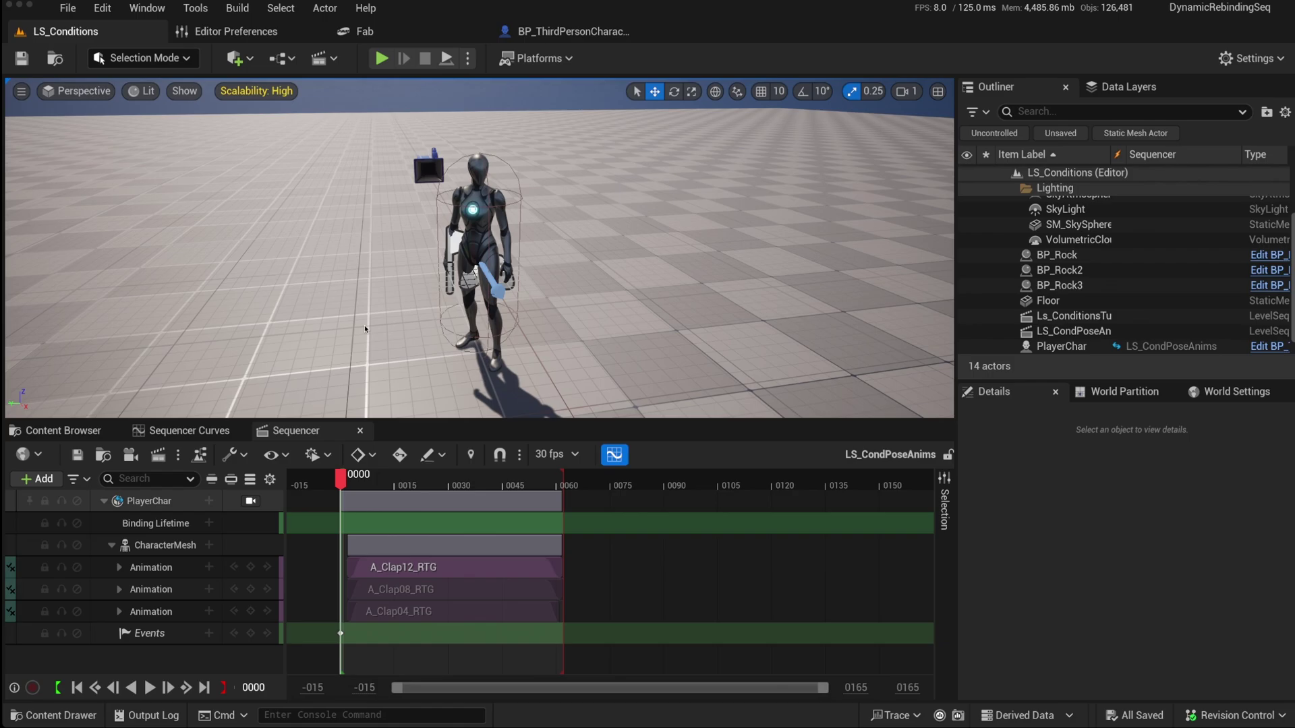
left_click(343, 151)
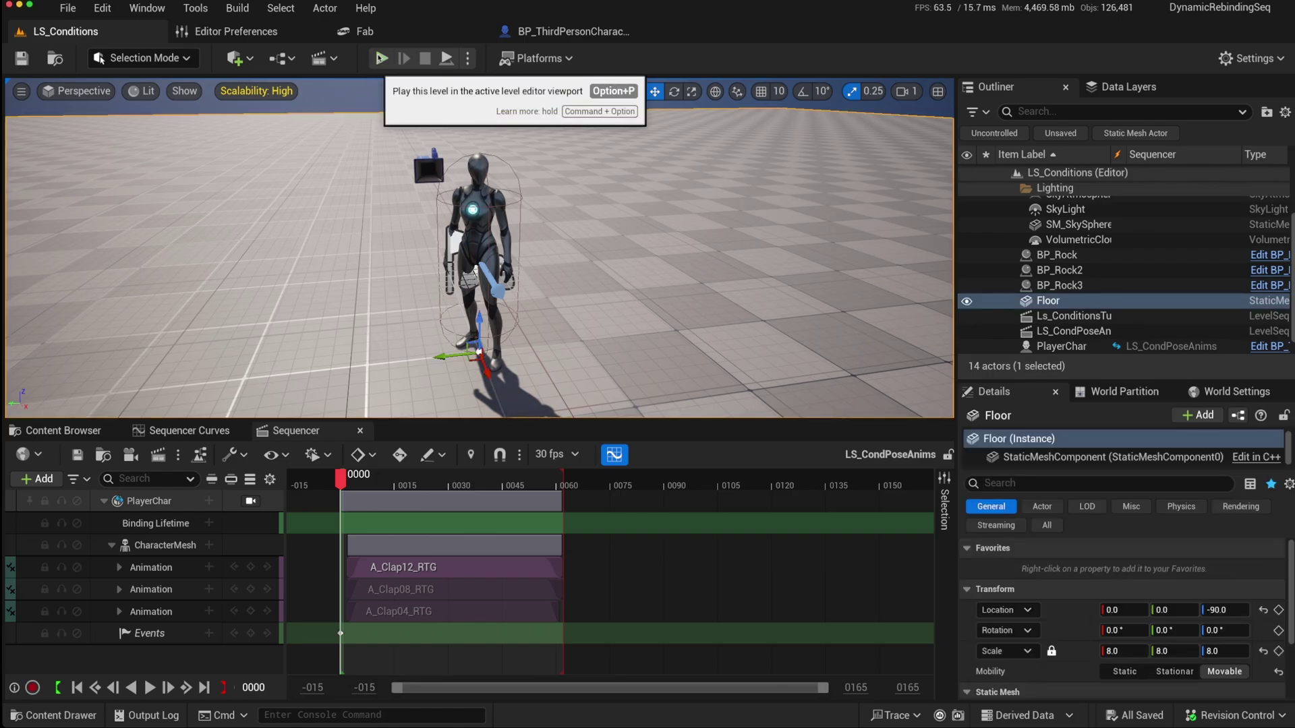
left_click(381, 58)
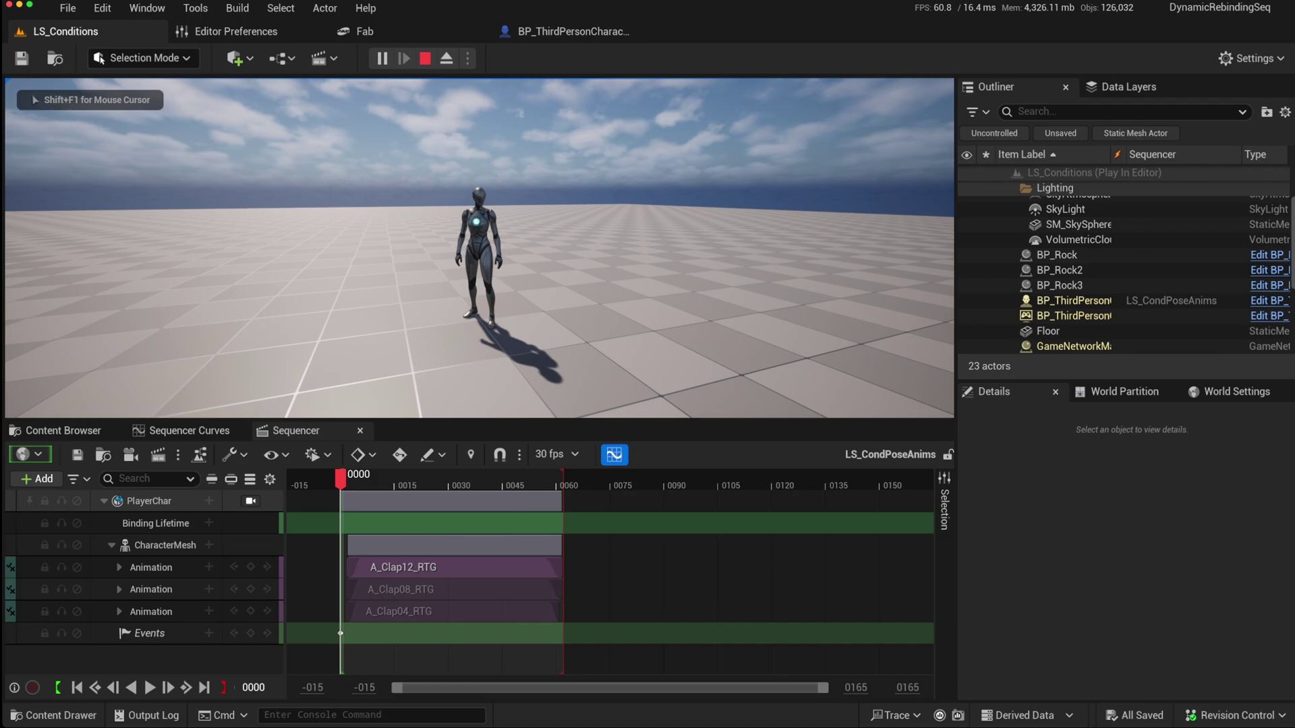
key("e")
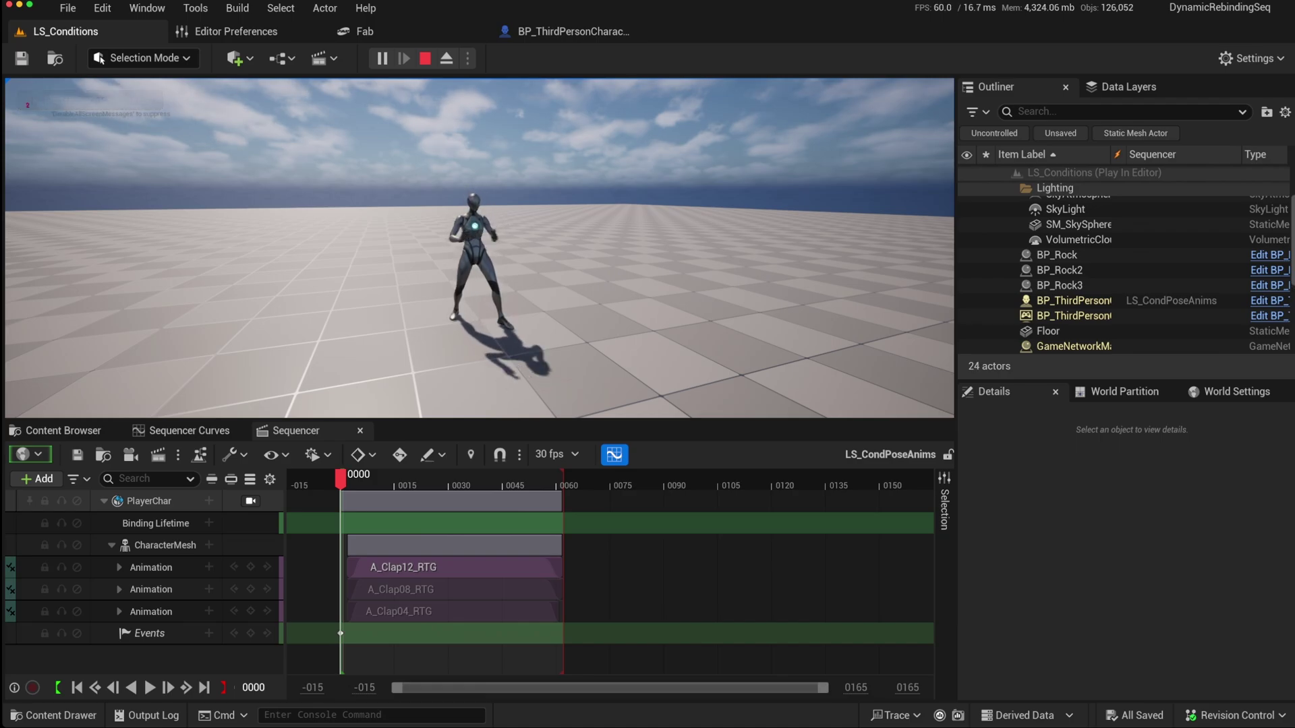
key("e")
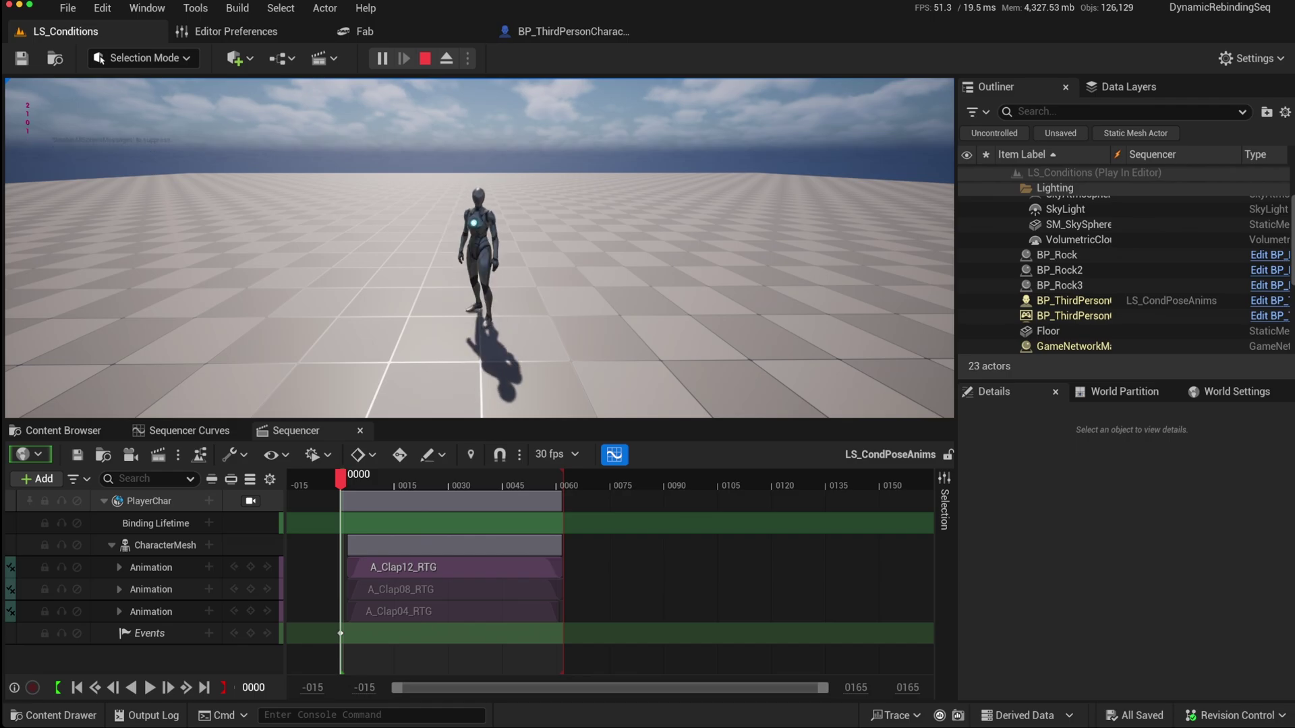
key("Escape")
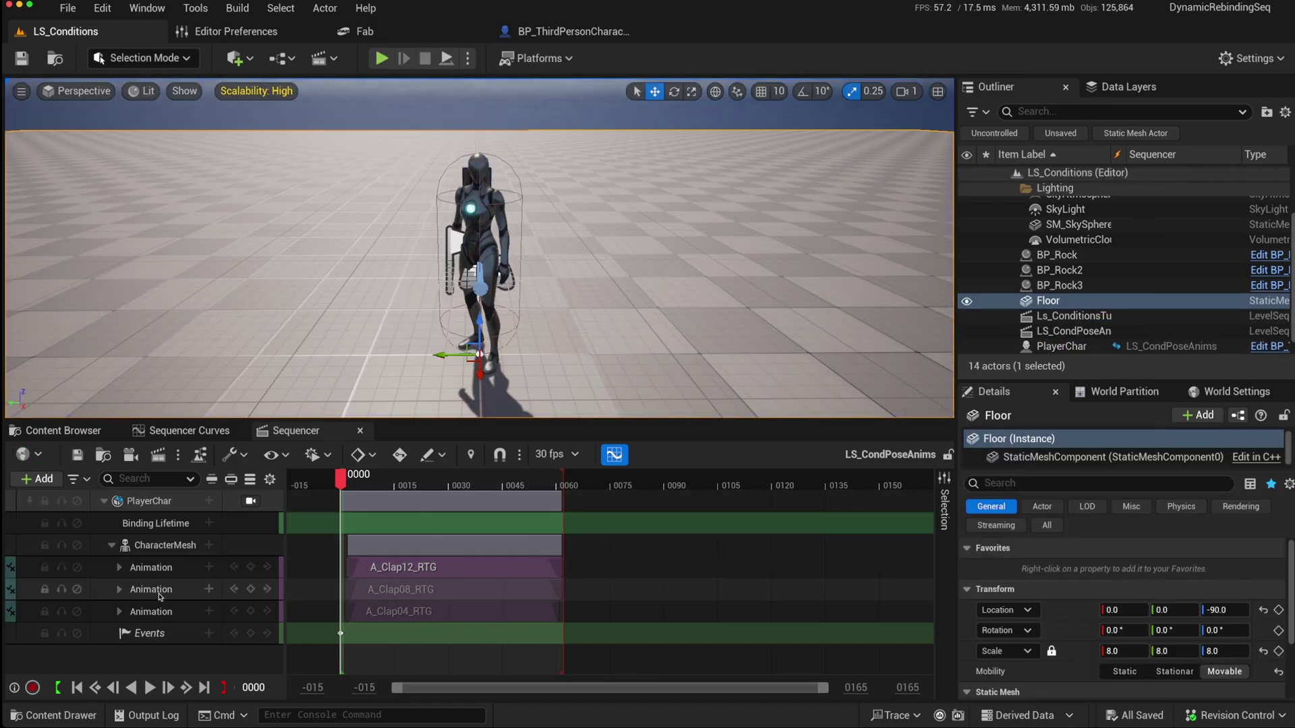
Step: Open Play Anim EvaluateCondition from the A_Clap12_RTG Animation section's condition endpoint
right_click(140, 504)
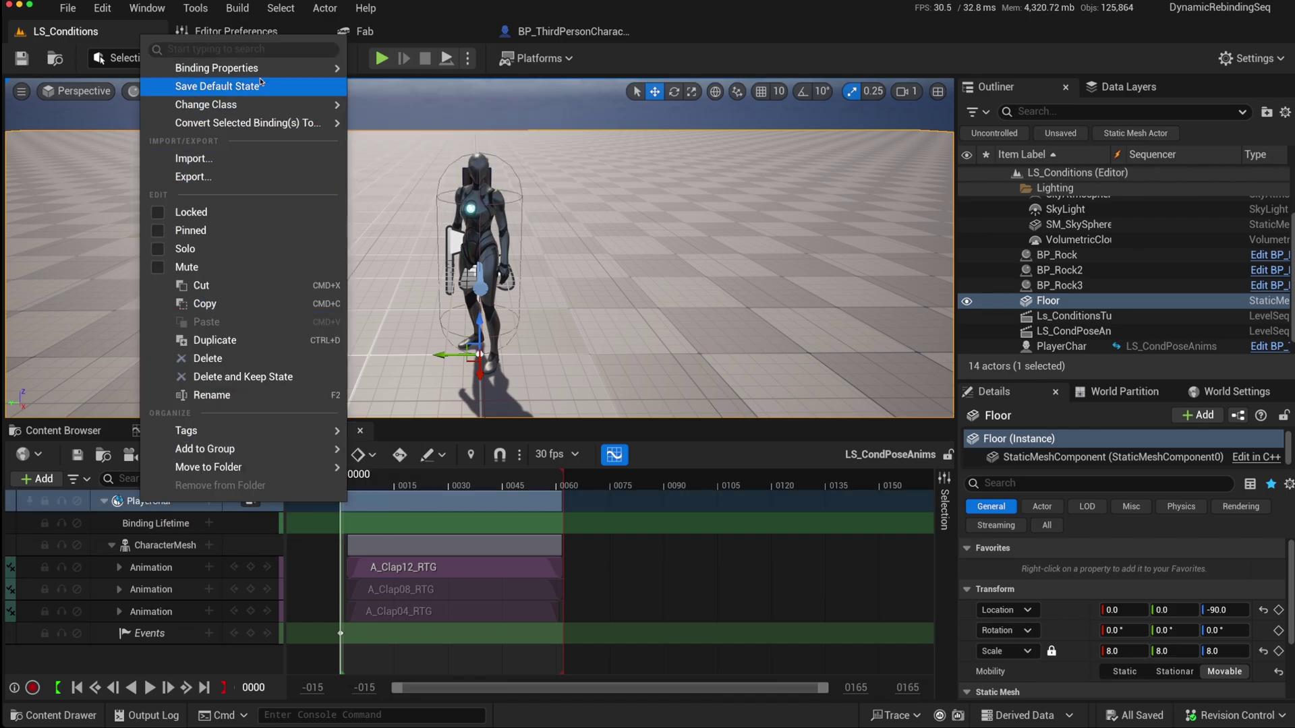
mouse_move(265, 68)
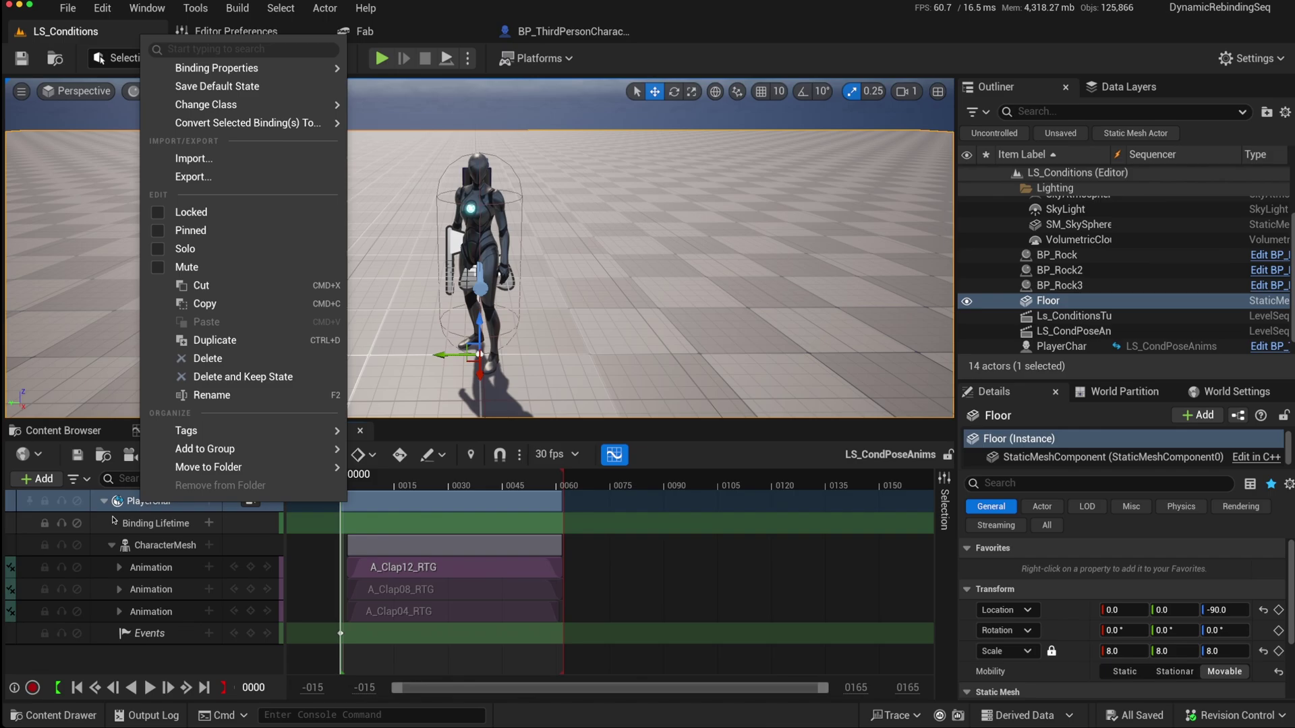
left_click(162, 545)
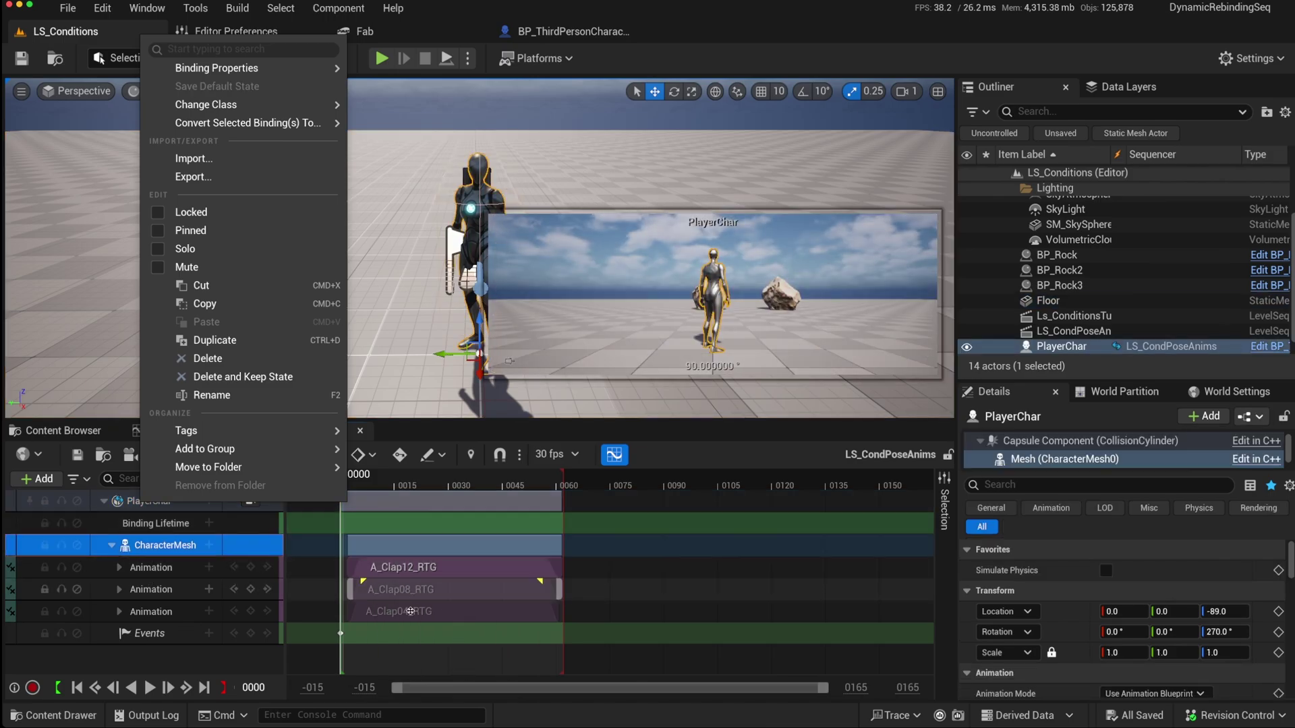
right_click(154, 568)
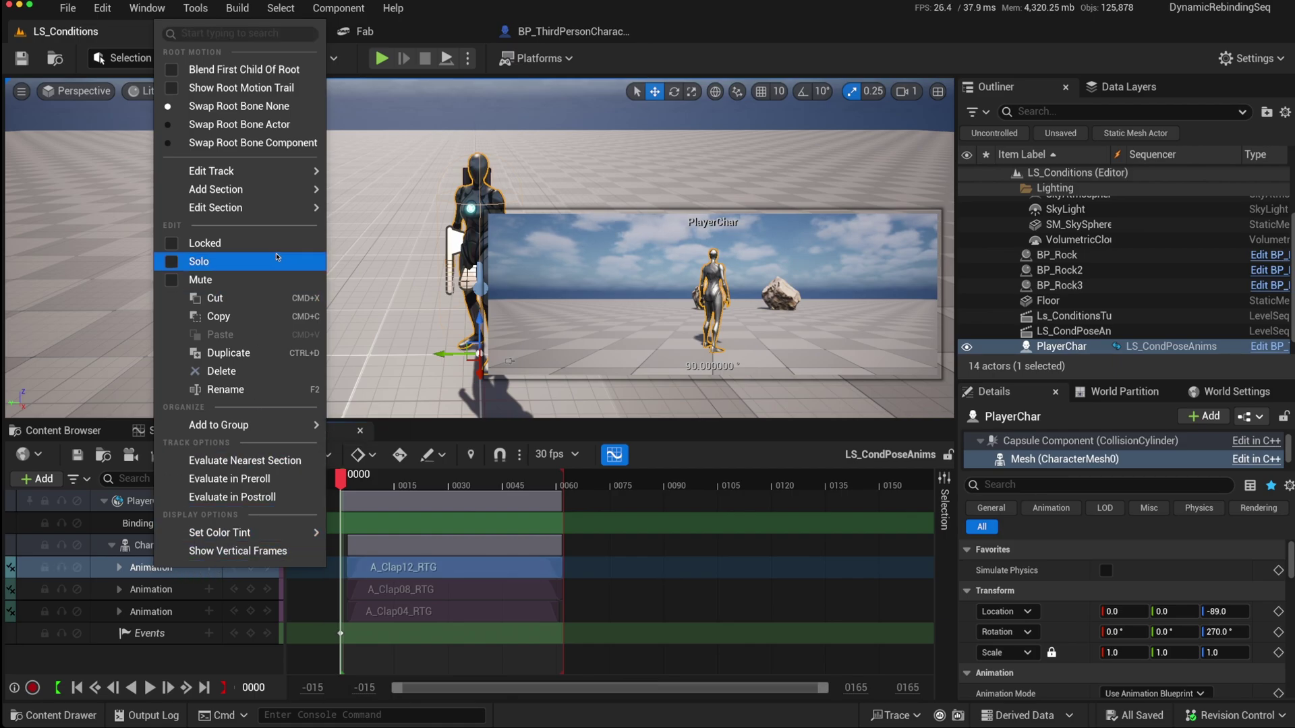
mouse_move(270, 207)
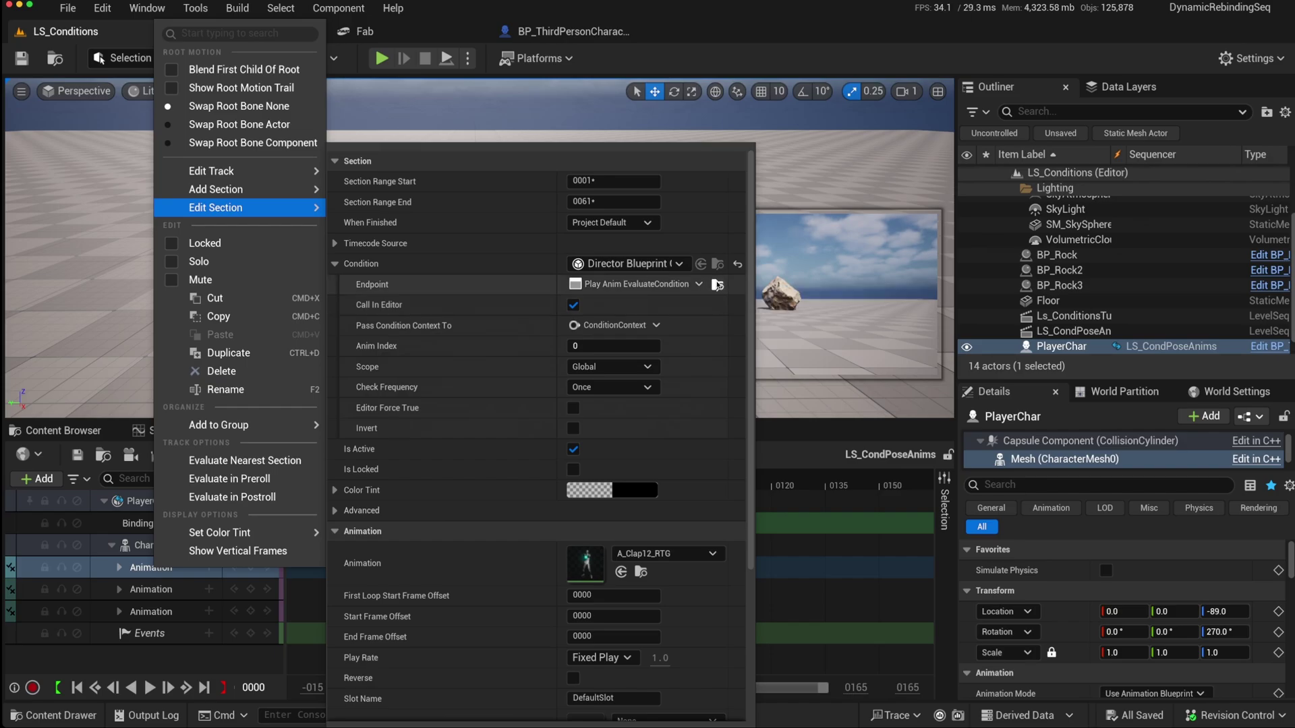
left_click(717, 285)
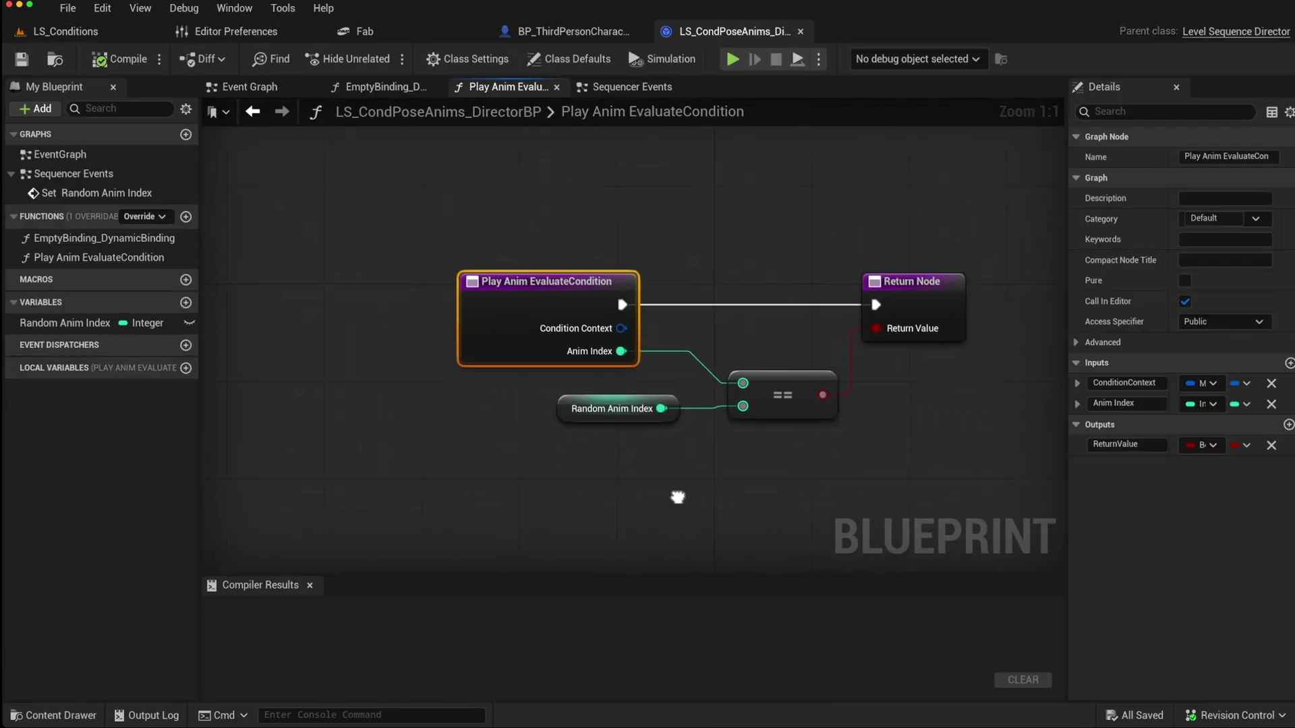
Step: Pan the EvaluateCondition graph, then return to the LS_Conditions level editor
right_click_drag(678, 497, 583, 498)
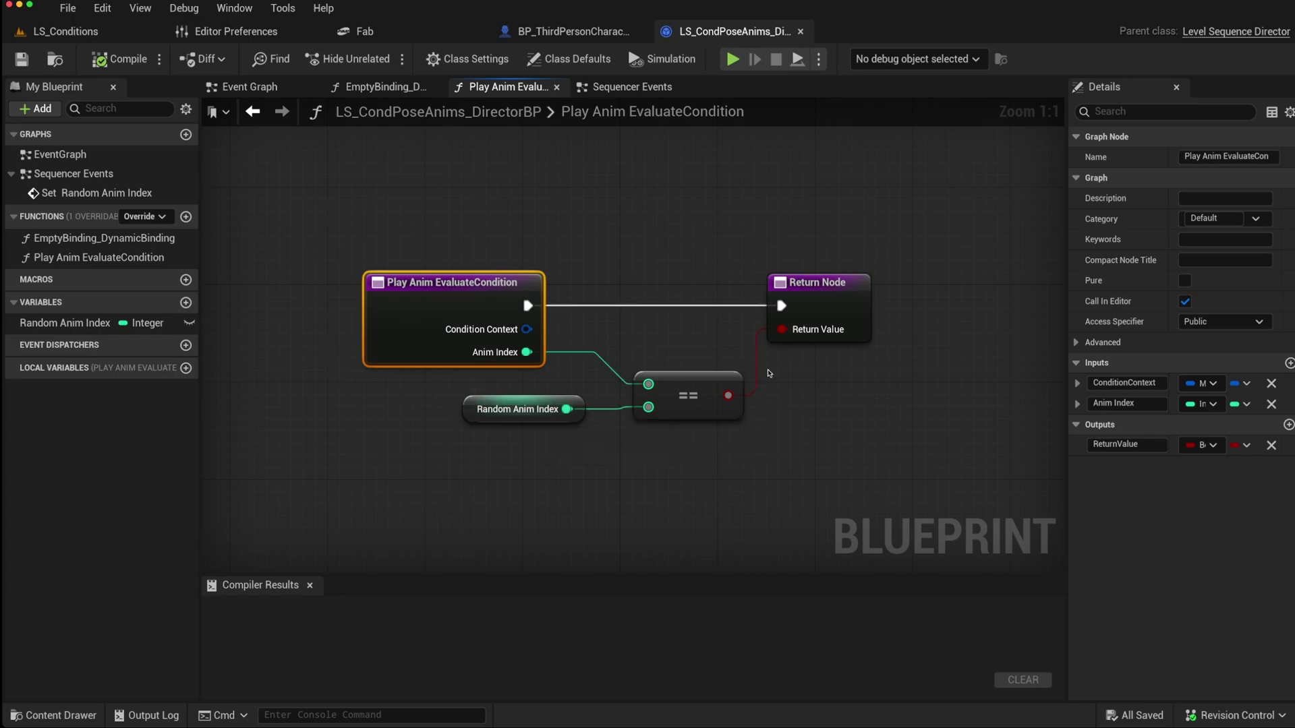
left_click(70, 34)
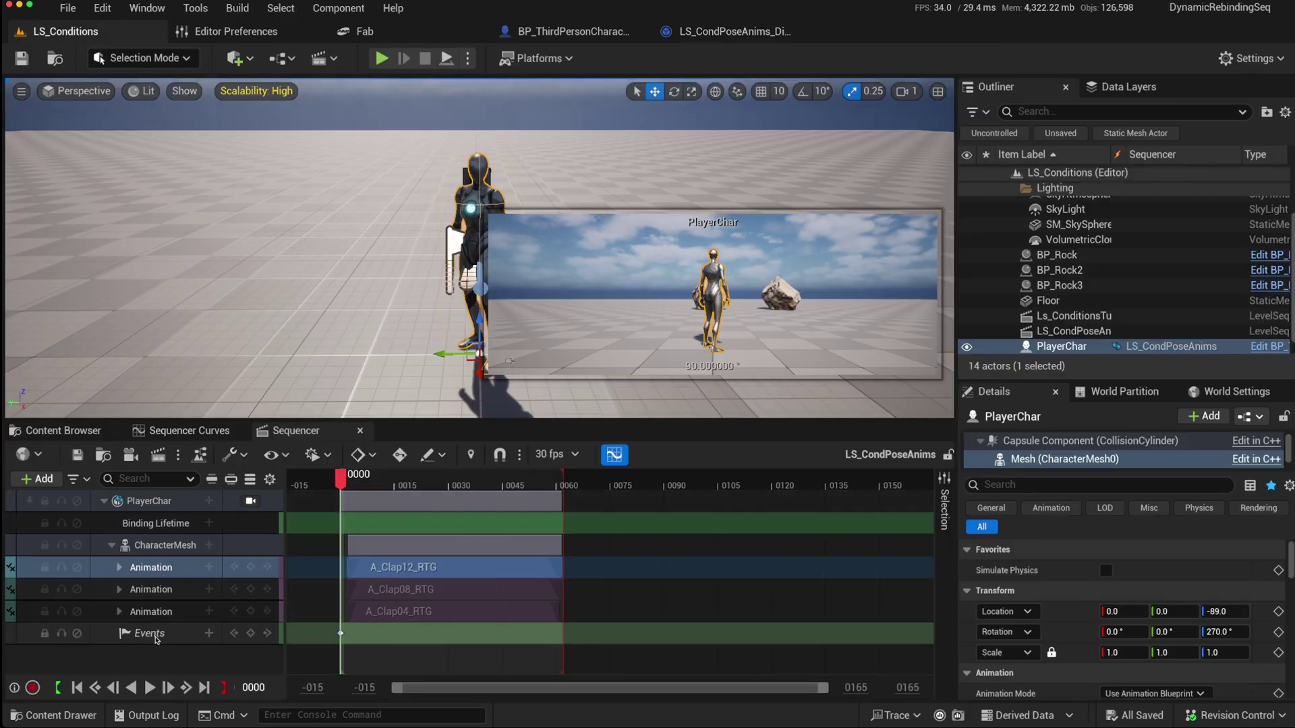
Step: Show the Events key's properties: frame 0000 fires Set Random Anim Index with Player Char
left_click(209, 501)
mouse_move(337, 297)
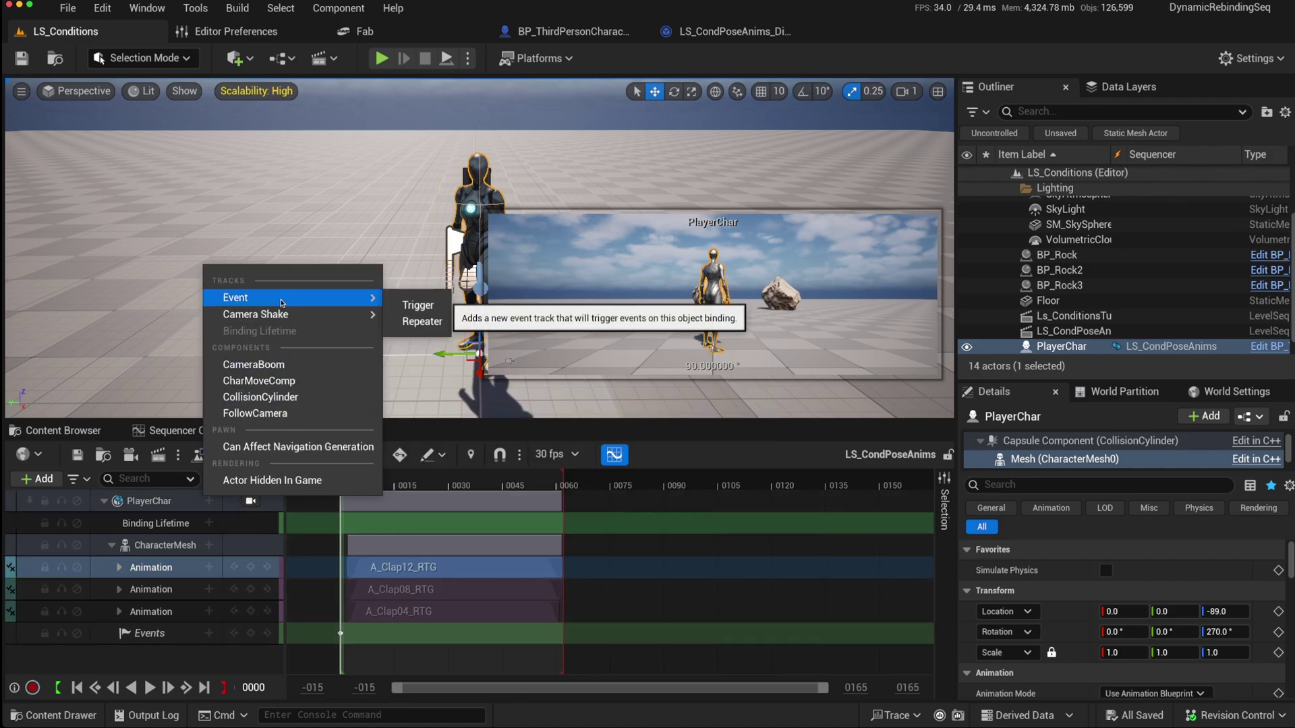
left_click(418, 306)
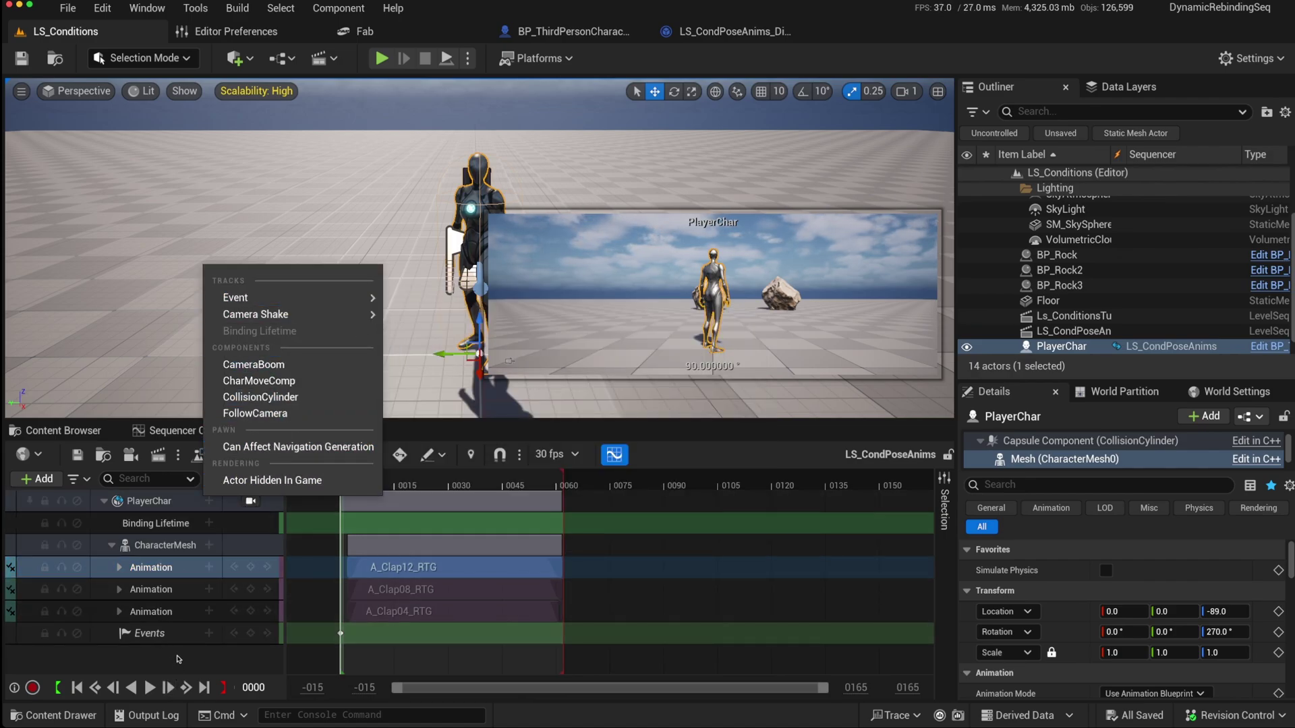
left_click(168, 633)
right_click(170, 633)
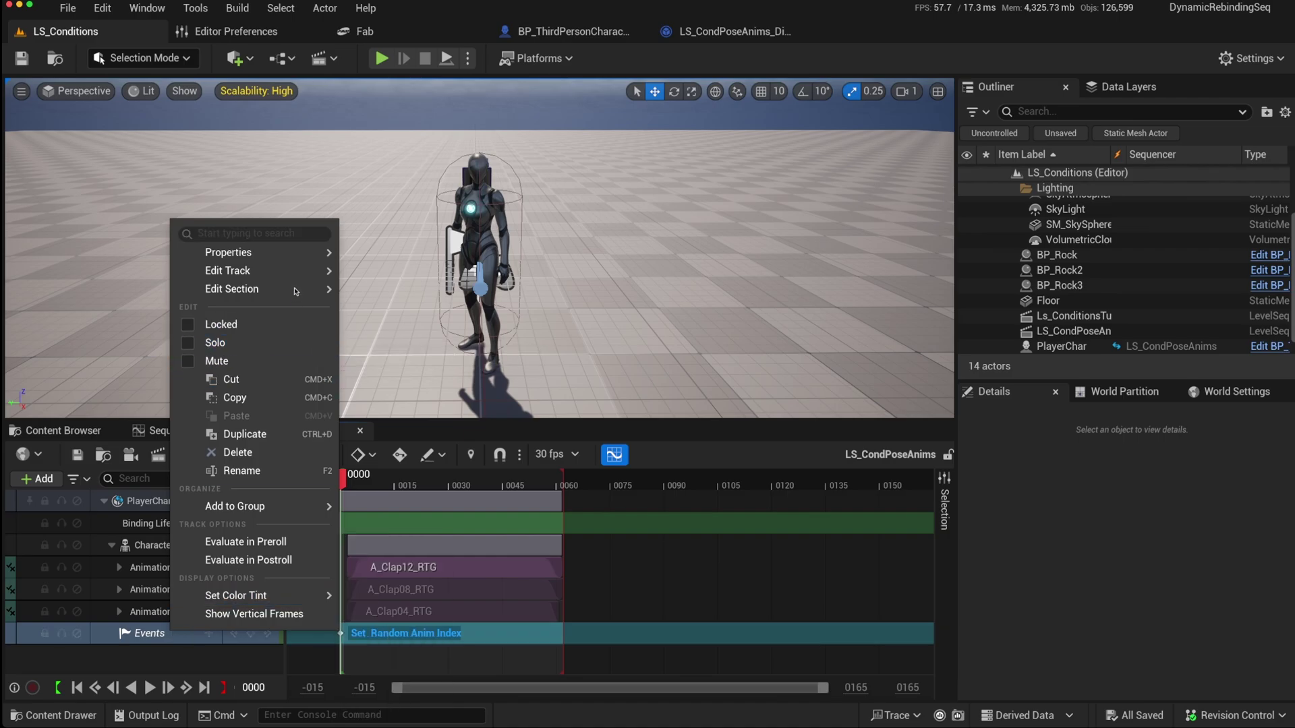
mouse_move(297, 255)
right_click(341, 634)
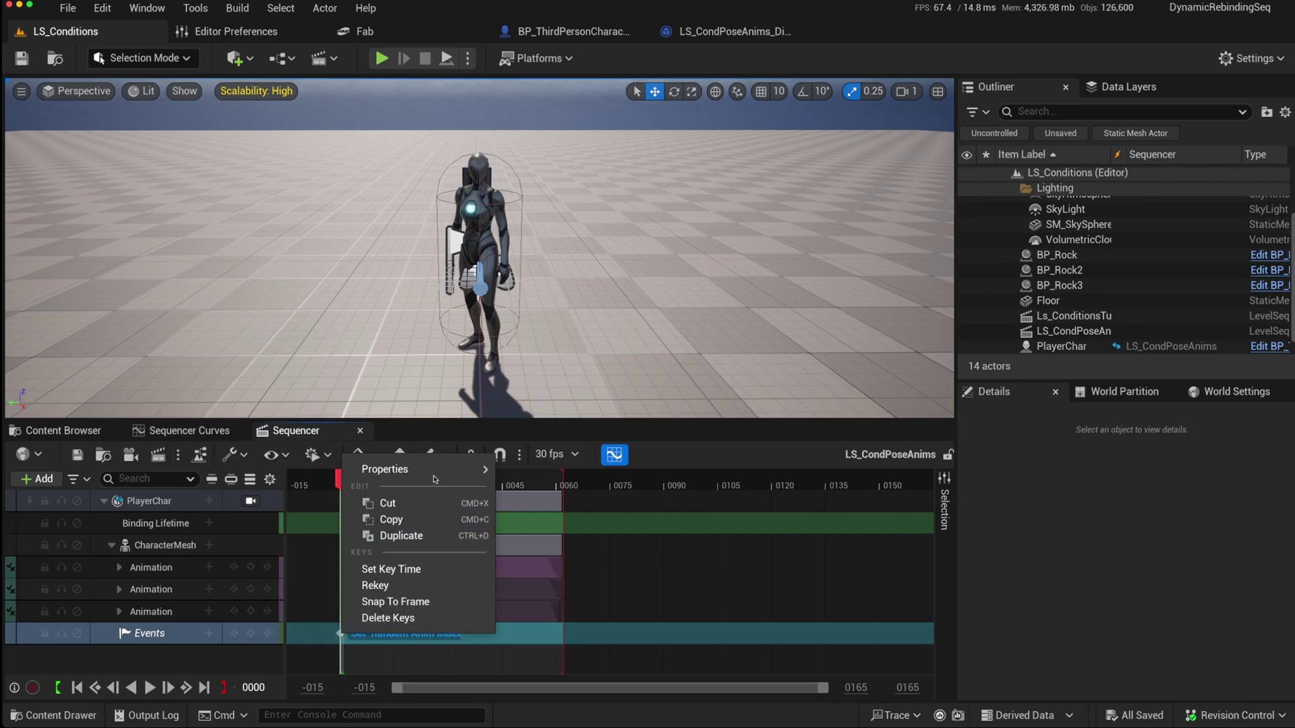
mouse_move(404, 470)
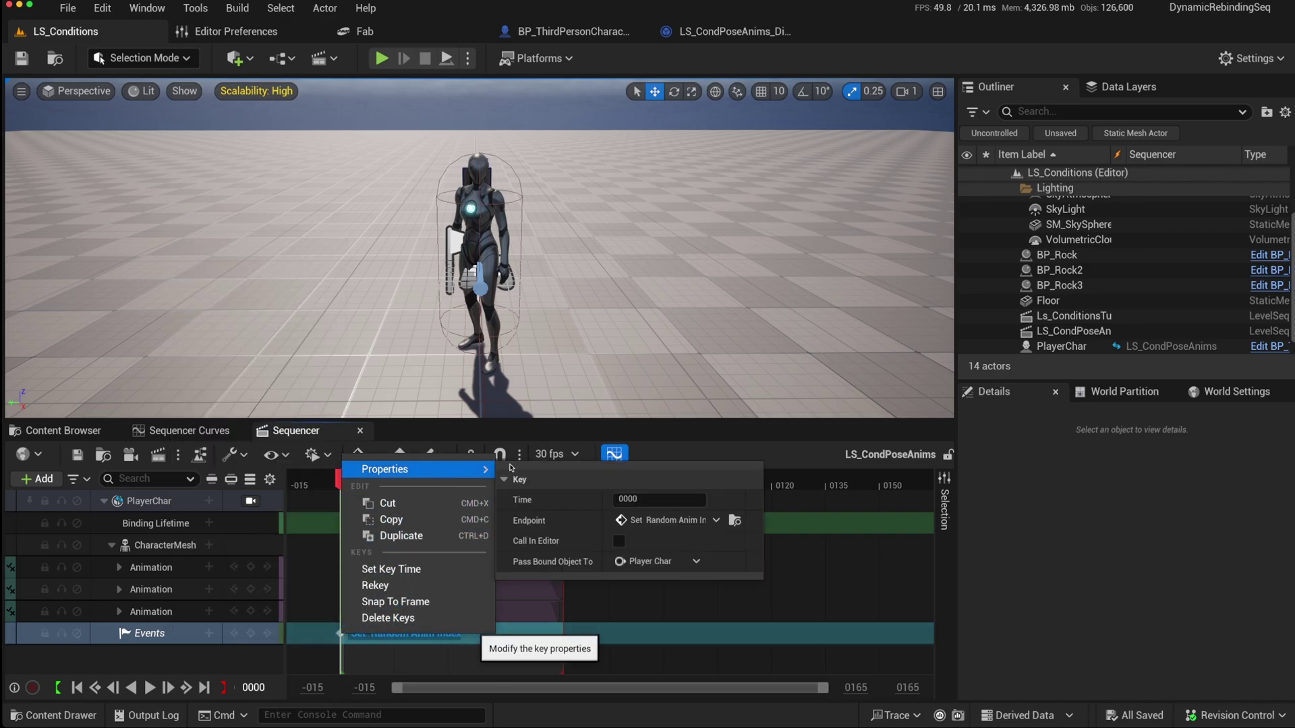
Step: Inspect the key's event and Print String node, view the Play Anim EvaluateCondition graph, then return to LS_Conditions
left_click(736, 521)
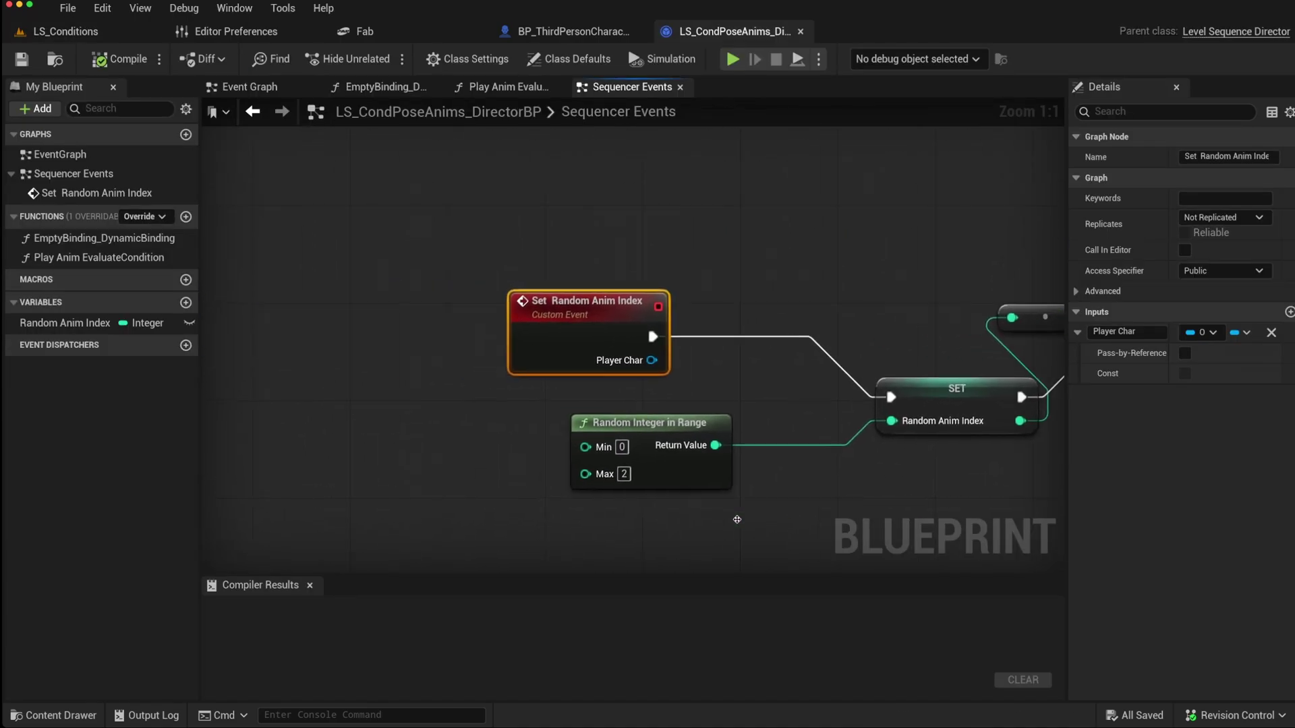
right_click_drag(799, 540, 486, 528)
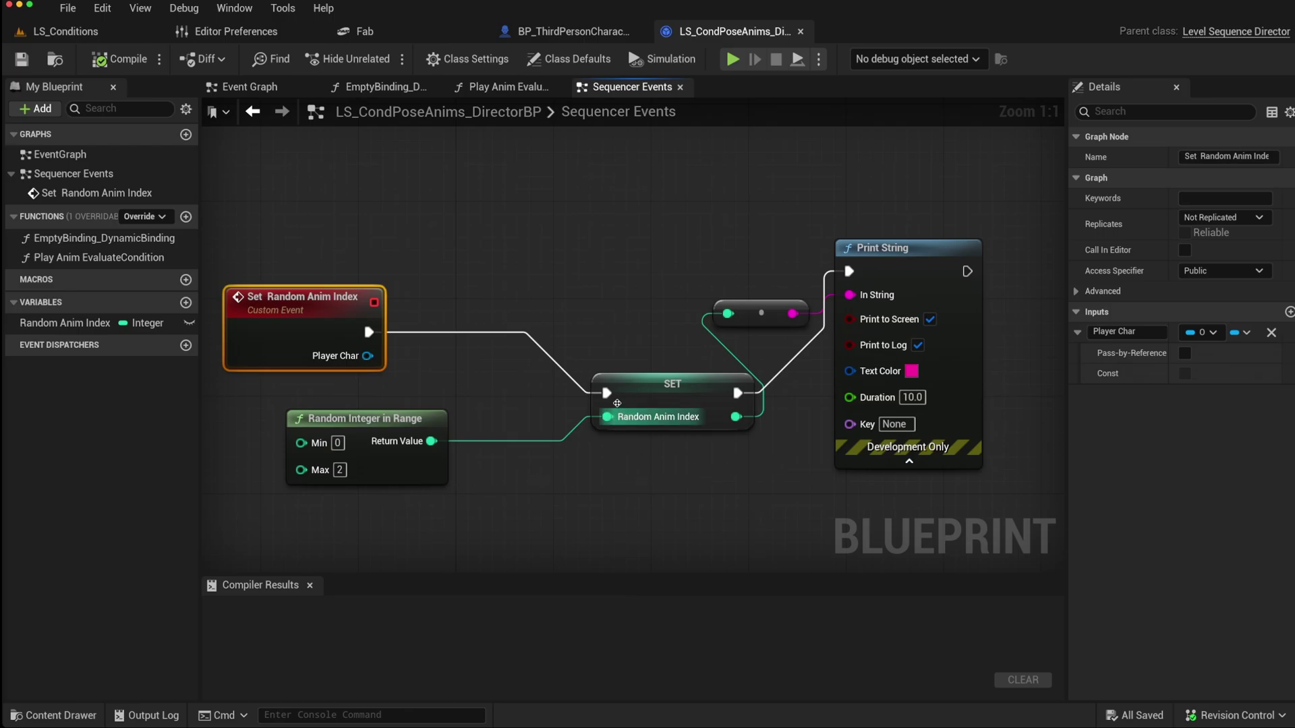
left_click(499, 89)
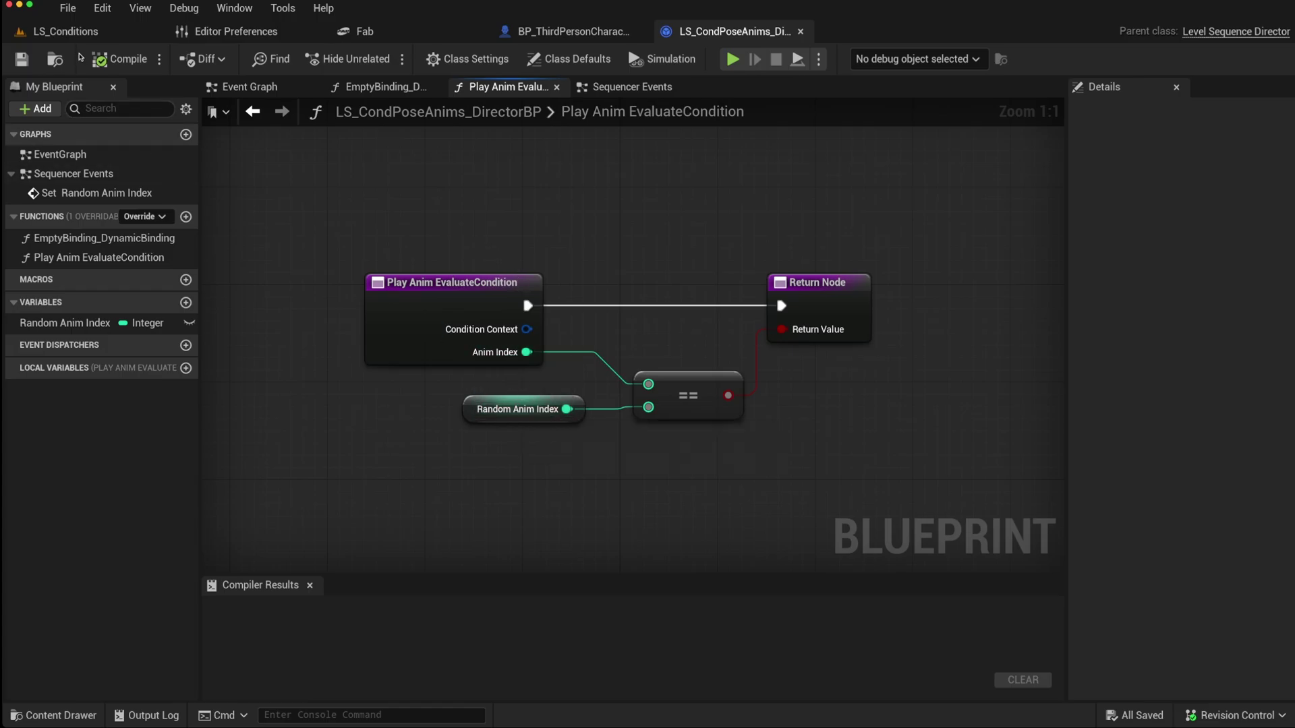
left_click(65, 31)
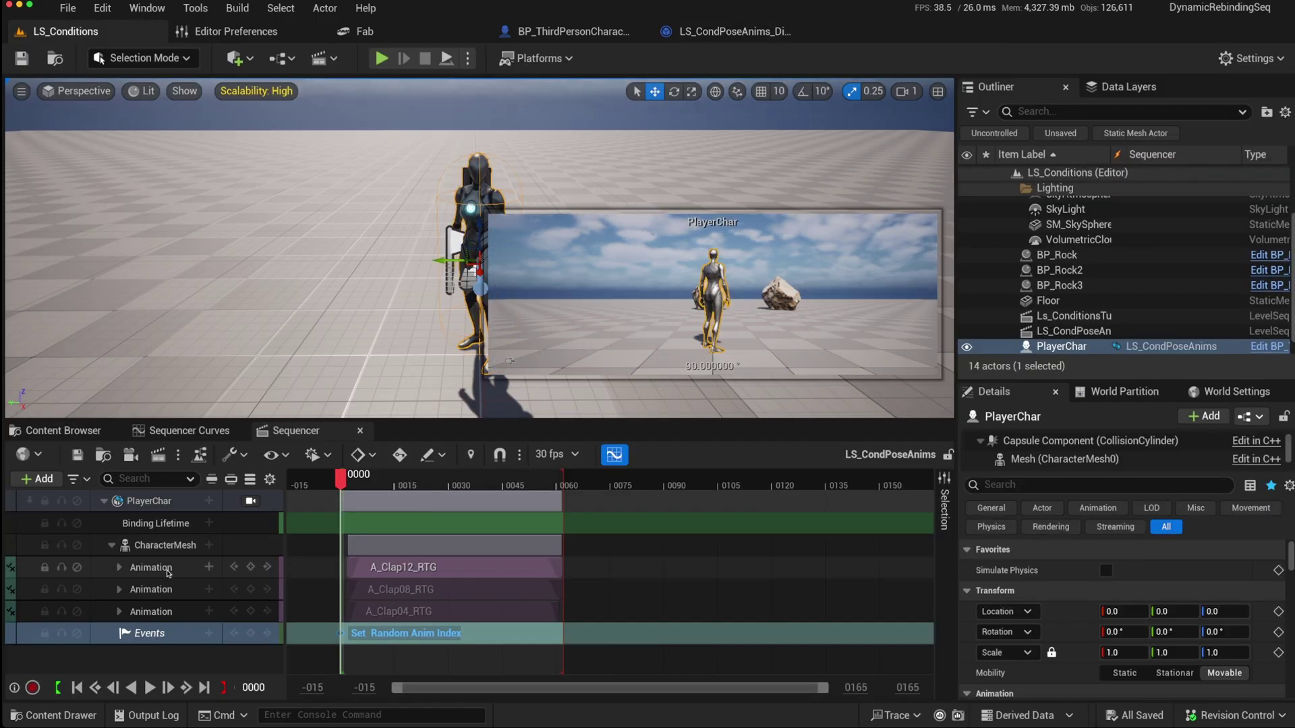
Step: Give the A_Clap08_RTG and A_Clap04_RTG section conditions Anim Index 1 and 2 respectively
right_click(168, 589)
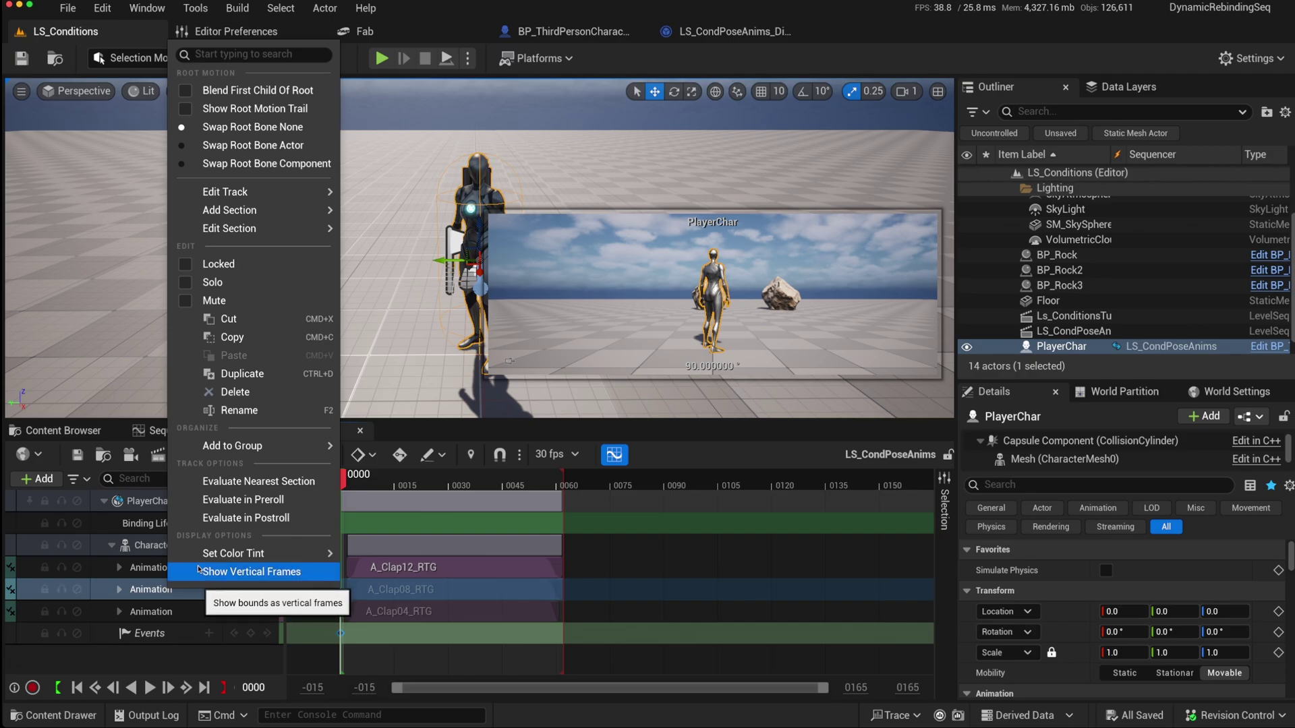
mouse_move(239, 229)
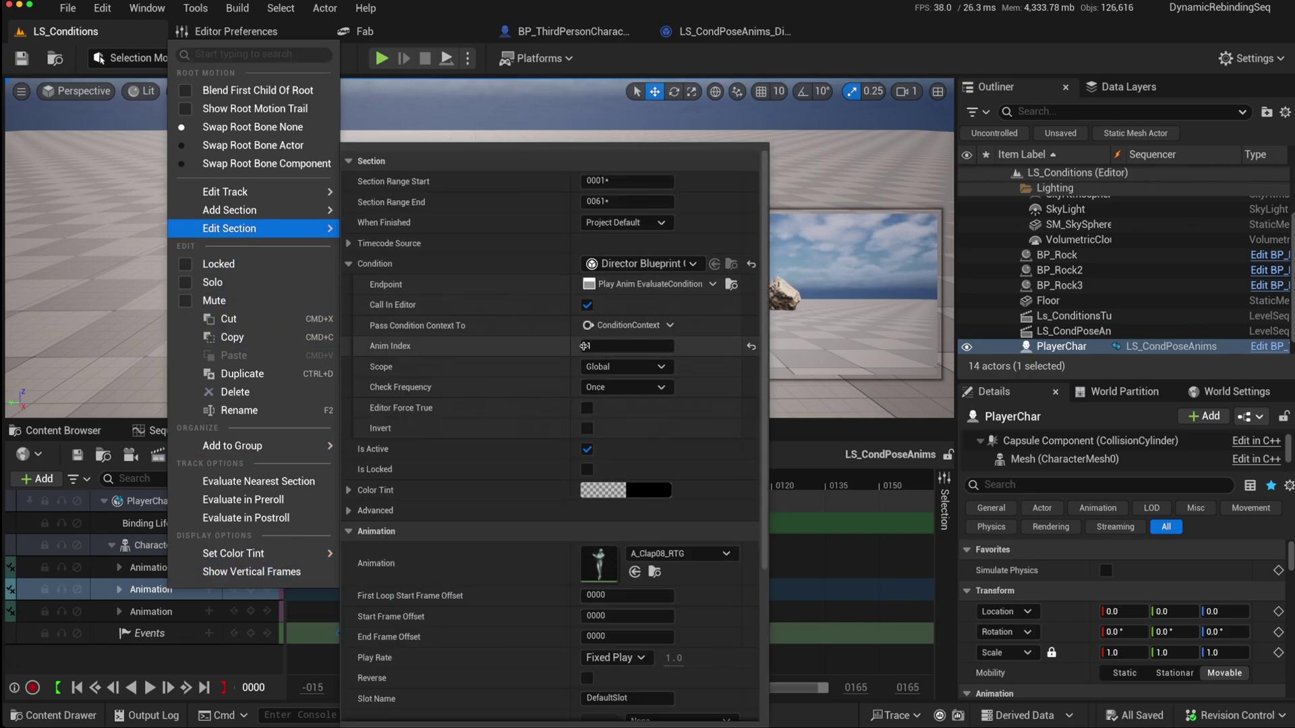
left_click(584, 345)
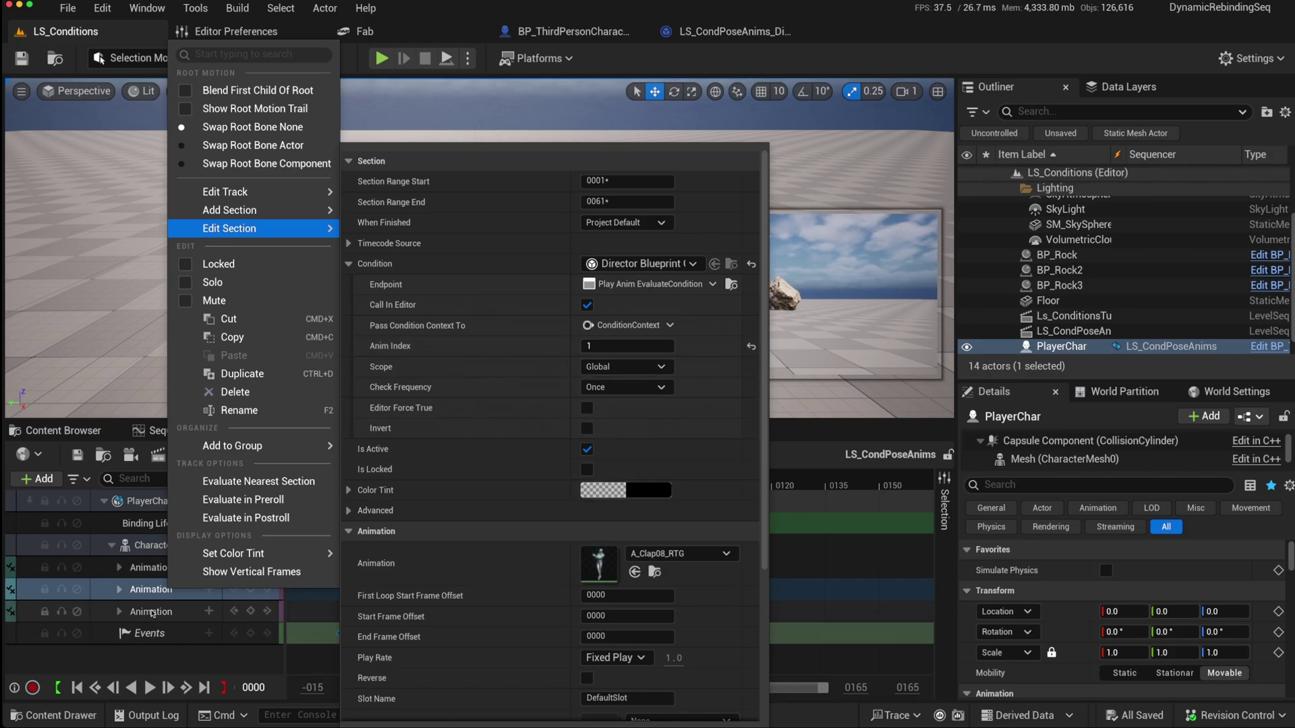
right_click(153, 612)
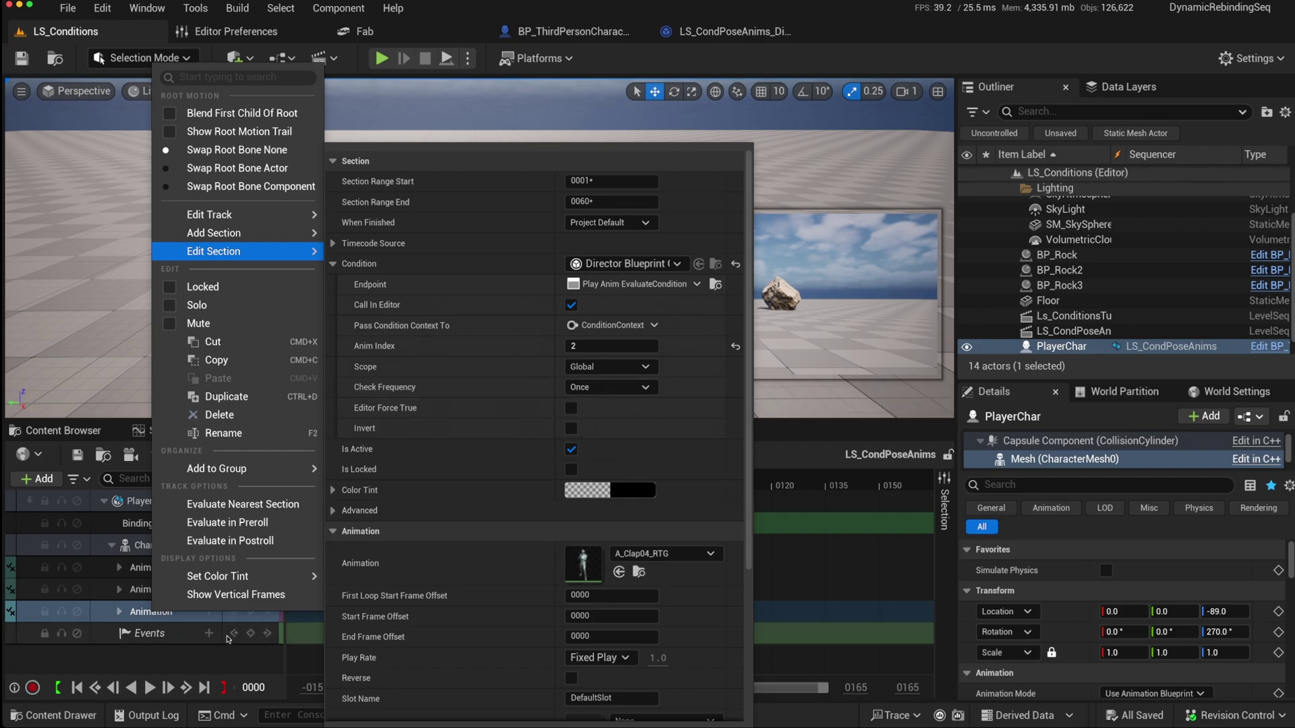
right_click(223, 656)
left_click(224, 659)
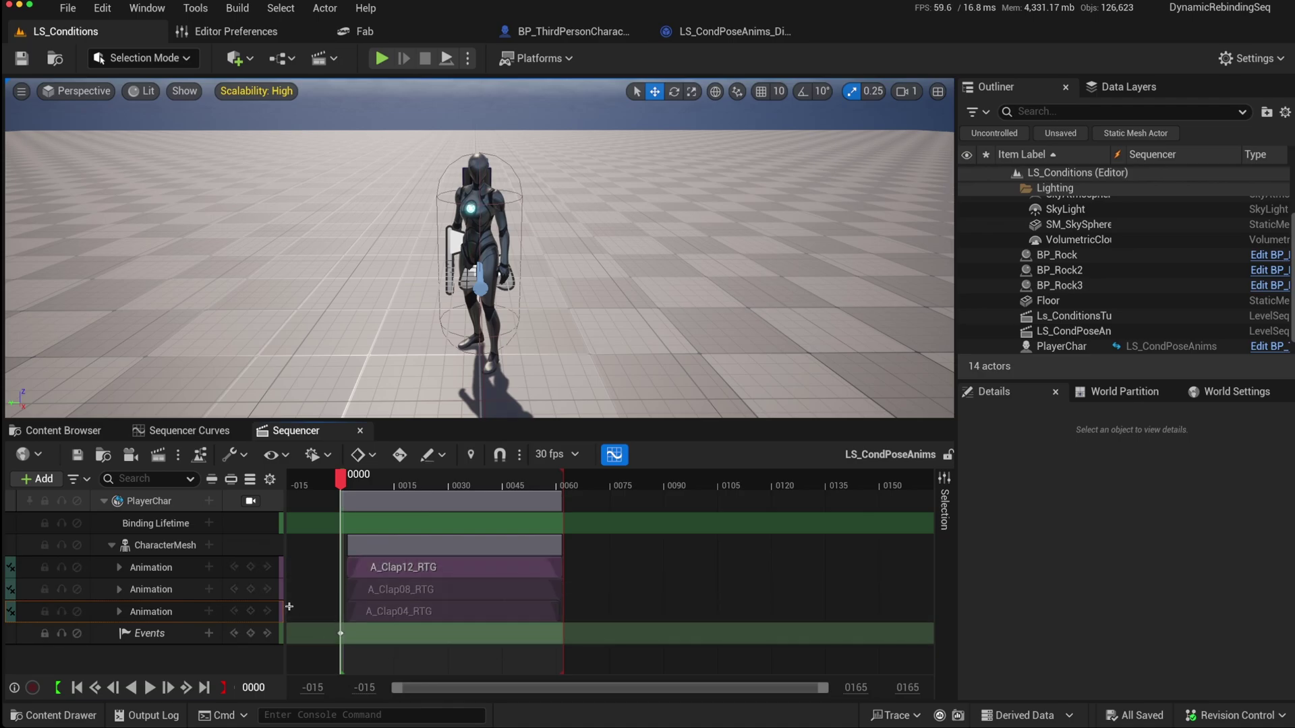
Step: Close the Sequencer, play the level, press E to trigger a random clap, then stop with Escape
left_click(360, 431)
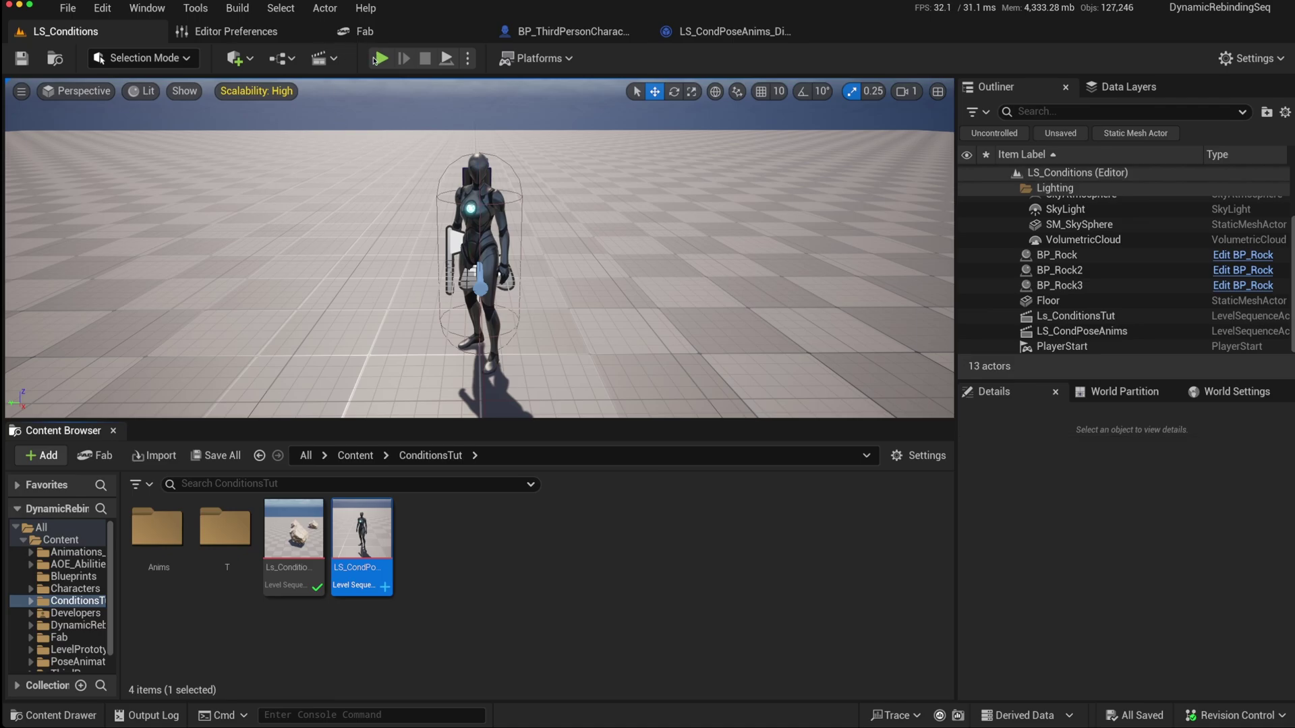
left_click(389, 148)
left_click_drag(394, 164, 393, 166)
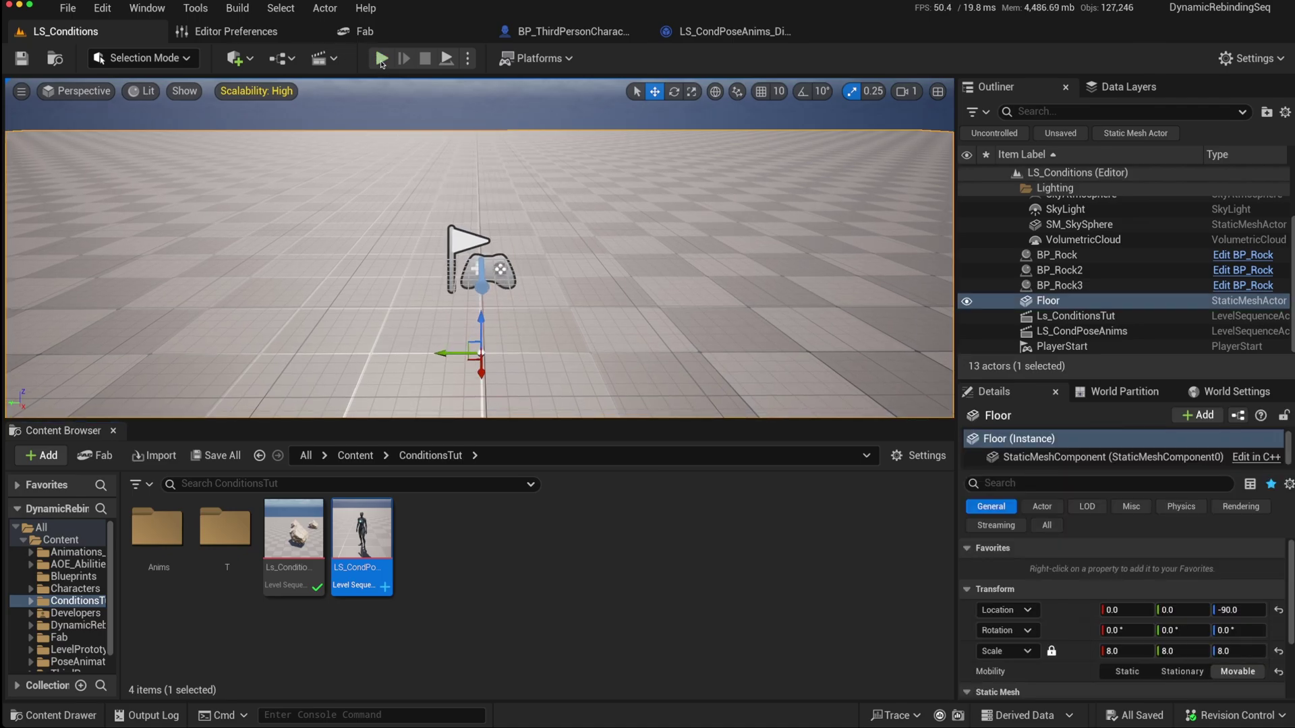
left_click(382, 59)
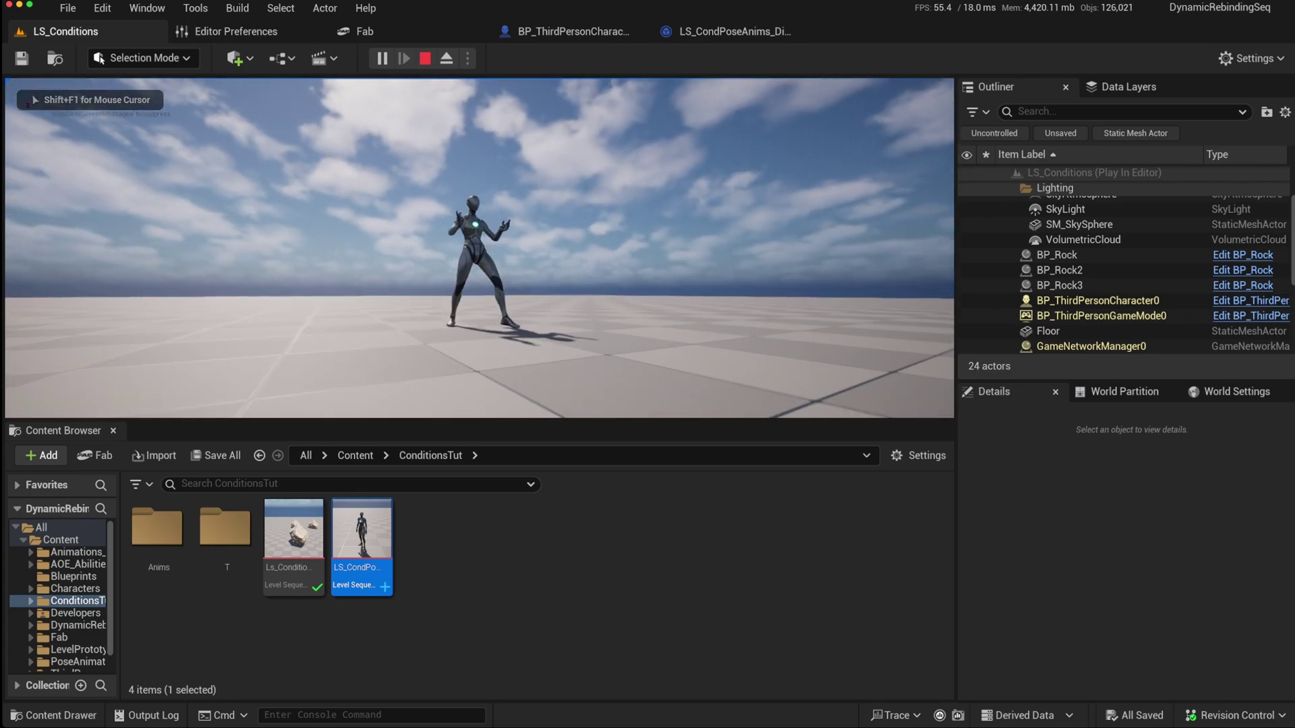
key("e")
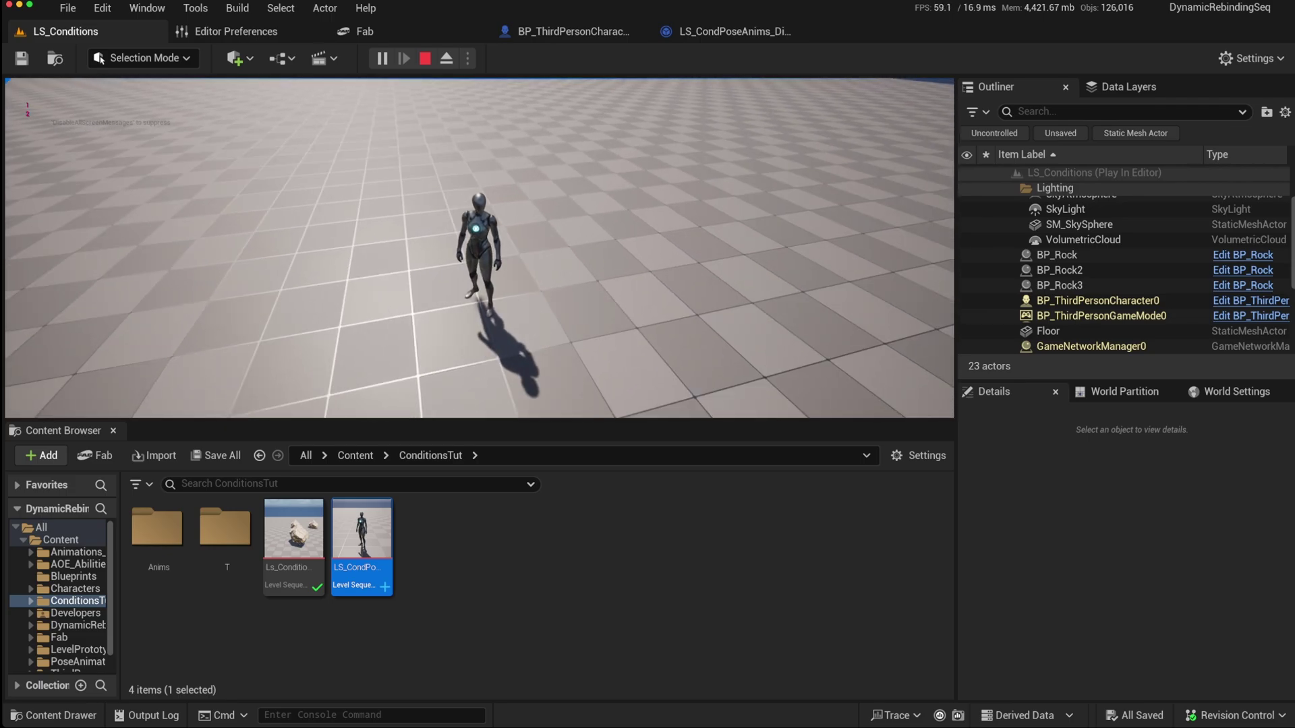
key("Escape")
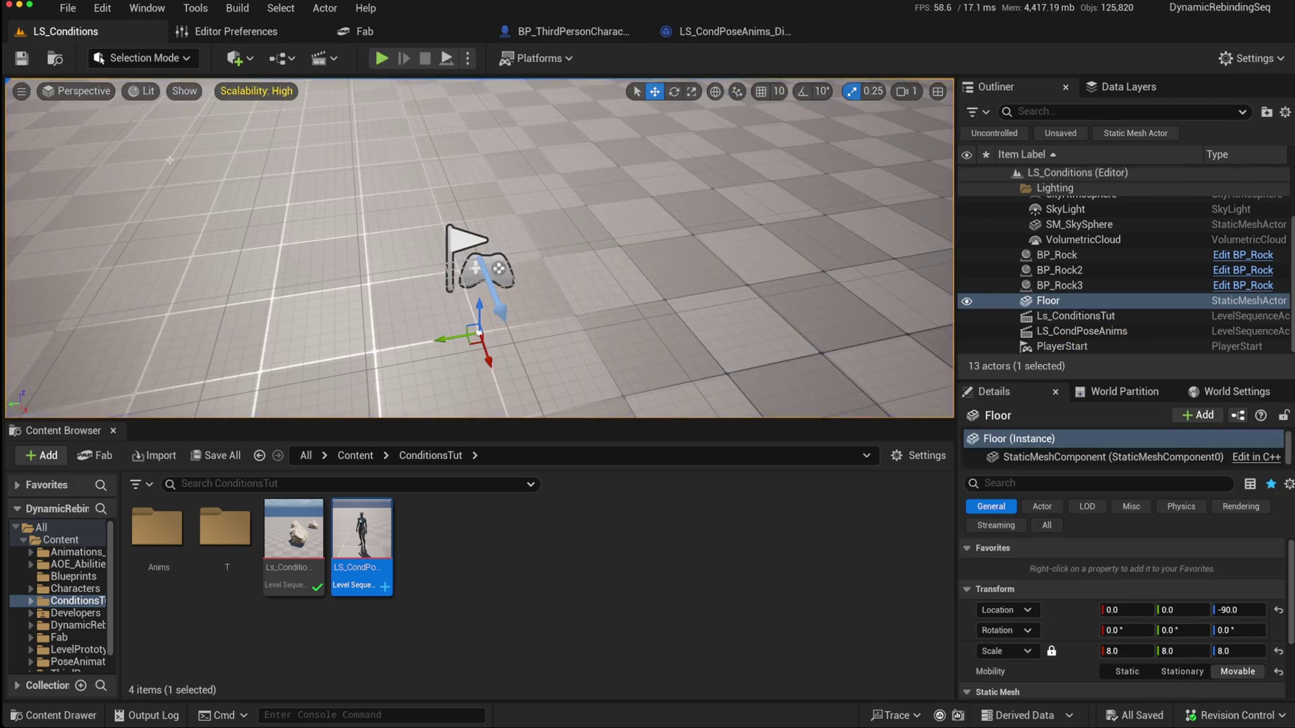
Step: Open LS_CondPoseAnims and its Director Blueprint from the Content Browser, then go back to the LS_Conditions level
double_click(360, 544)
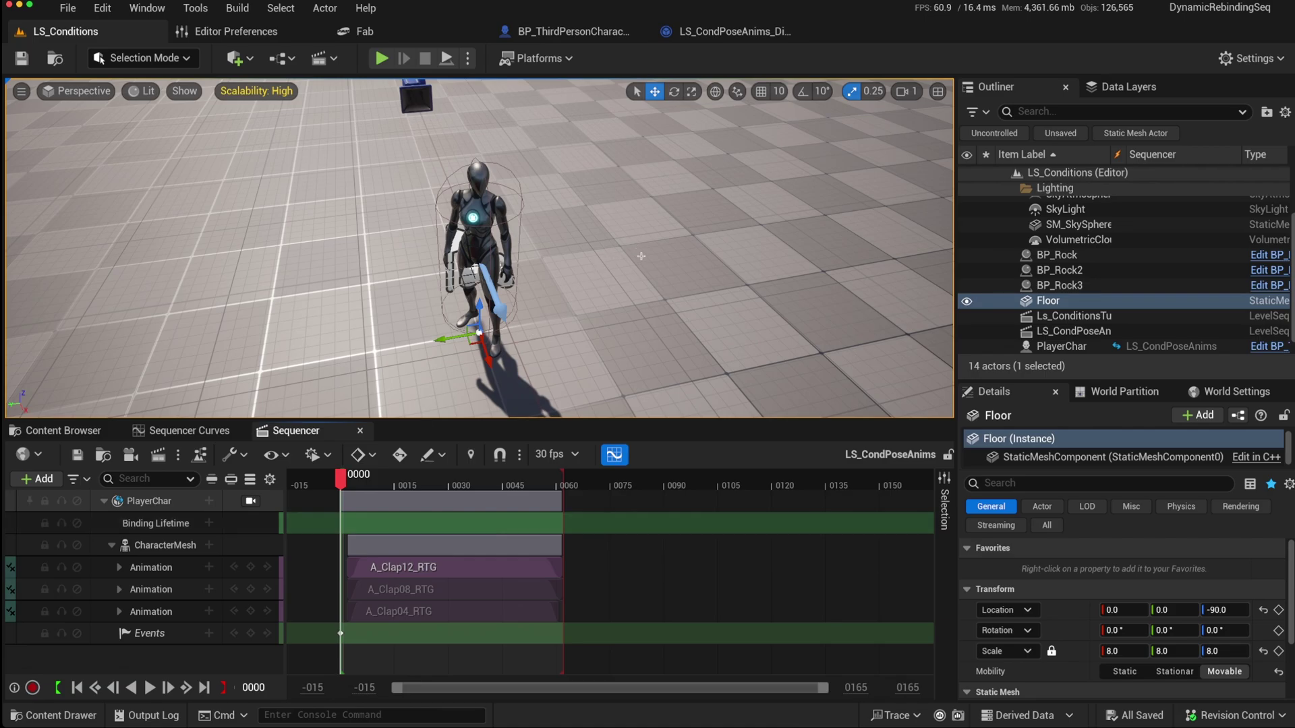
left_click(198, 456)
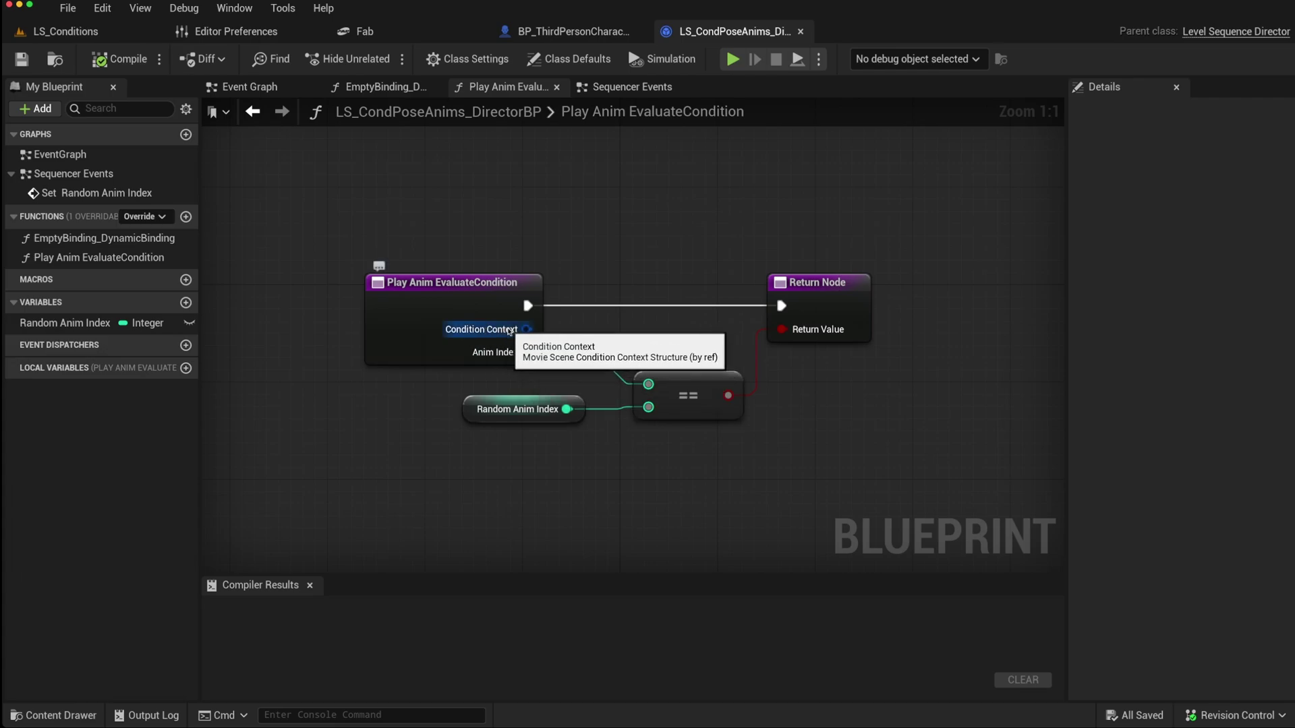
left_click(60, 31)
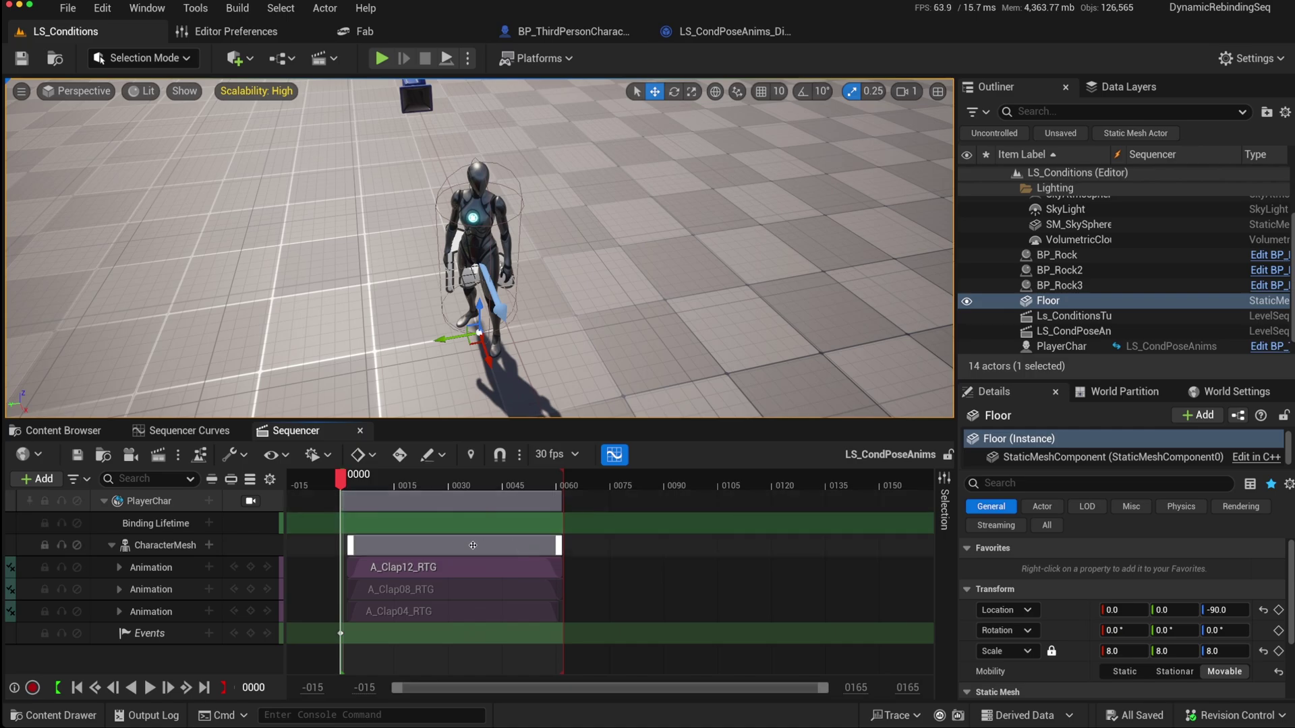